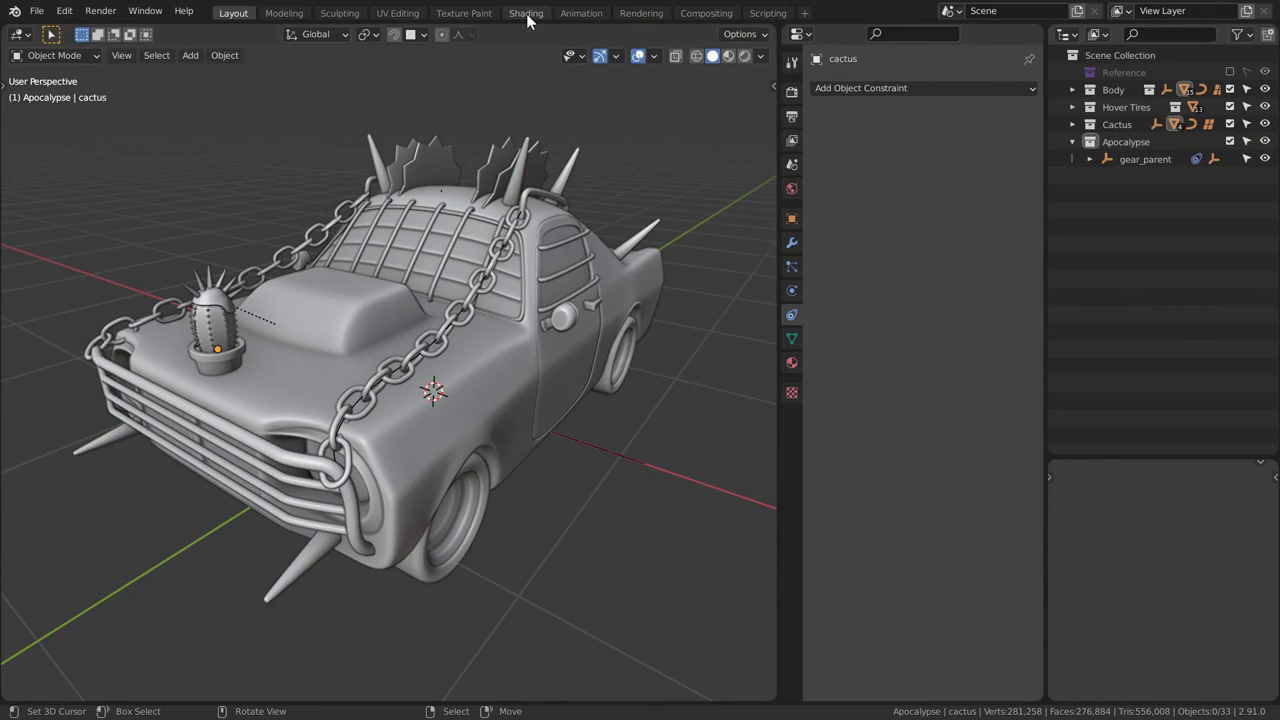
Step: Add a Geometry input node to the left of the Cactus shader in the Shading workspace
left_click(526, 13)
right_click(610, 238)
middle_click_drag(450, 517, 543, 515)
left_click(518, 510)
key("shift+a")
type("geo")
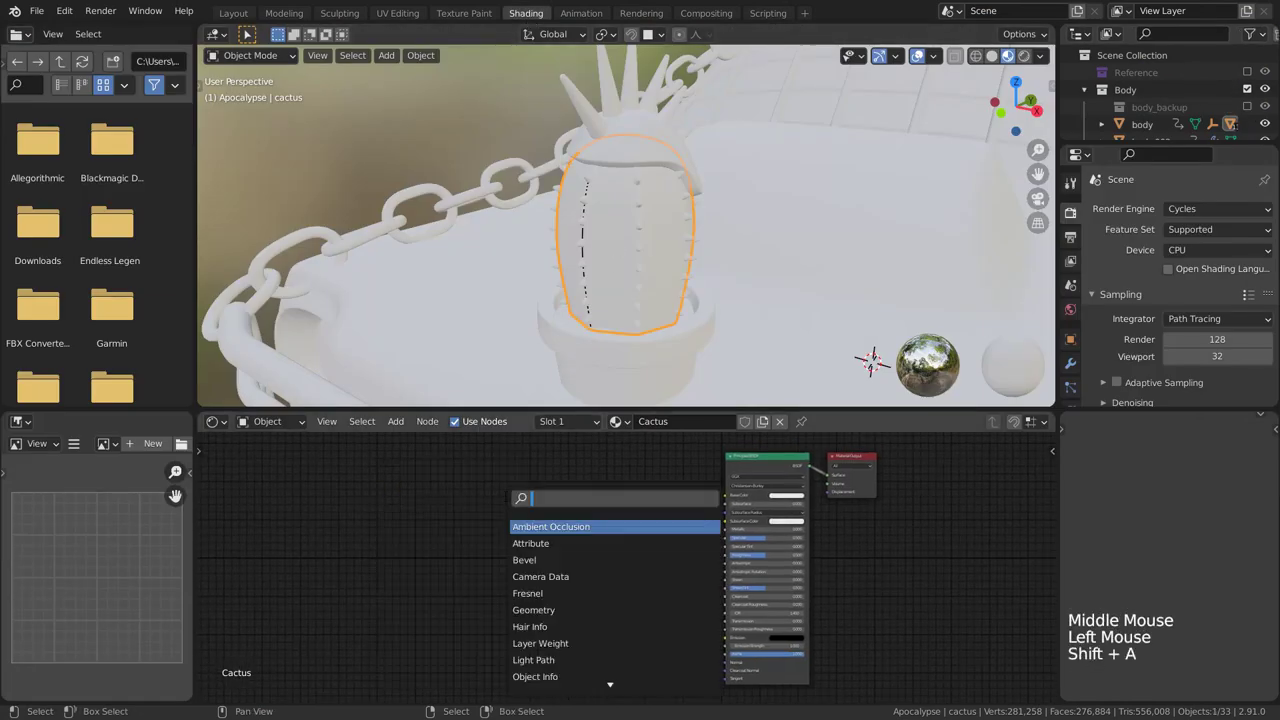
type("m")
key("Return")
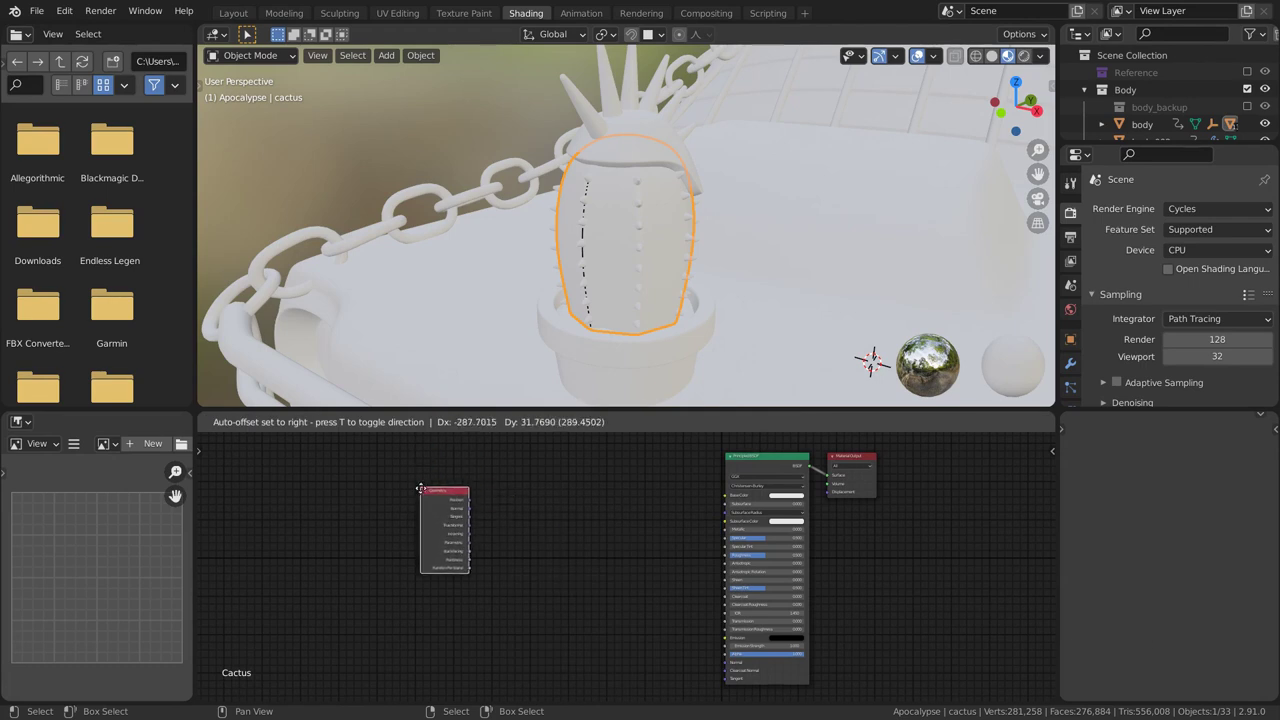
left_click(428, 500)
scroll(474, 525, "up", 6)
middle_click_drag(474, 525, 494, 546)
Step: Preview the Geometry node's outputs on the cactus, cycling through them, and reposition the node
left_click(390, 509, "ctrl+shift")
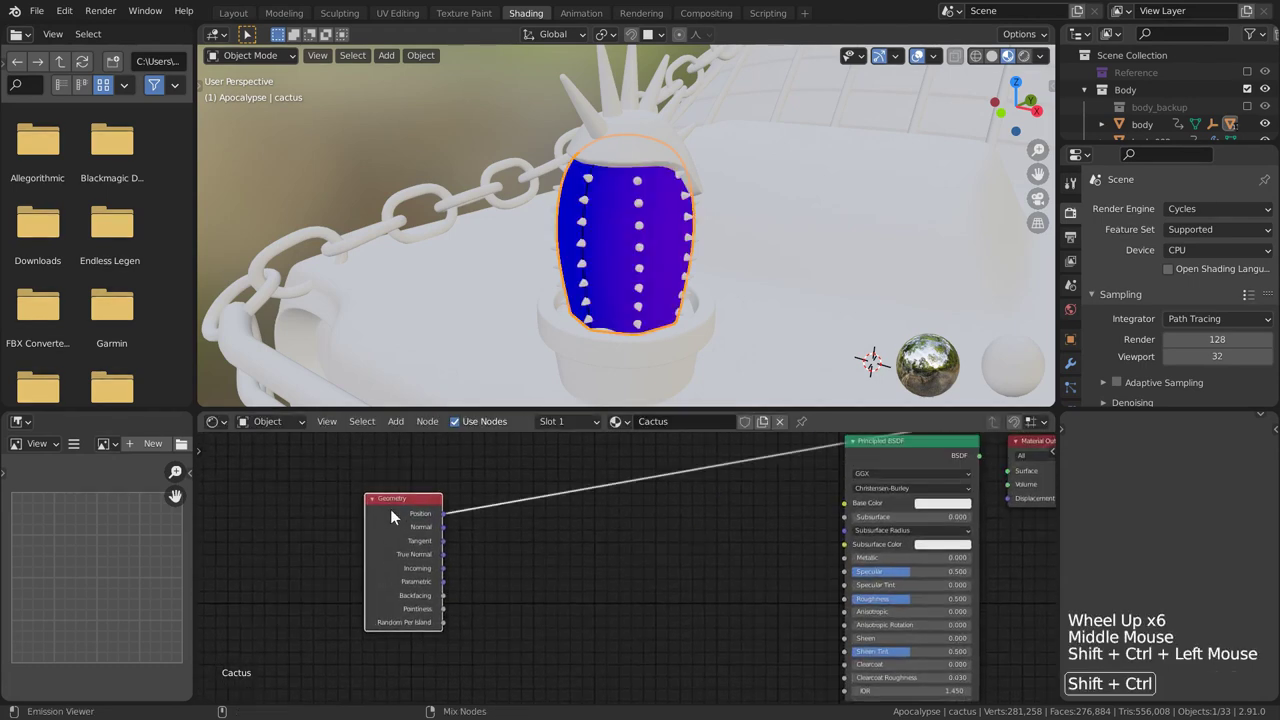
left_click(390, 509, "ctrl+shift")
left_click(390, 509, "ctrl+shift")
left_click(390, 509, "ctrl+shift")
left_click(390, 509, "ctrl+shift")
left_click(390, 509, "ctrl+shift")
left_click(390, 509, "ctrl+shift")
left_click(390, 509, "ctrl+shift")
left_click_drag(390, 509, 356, 463)
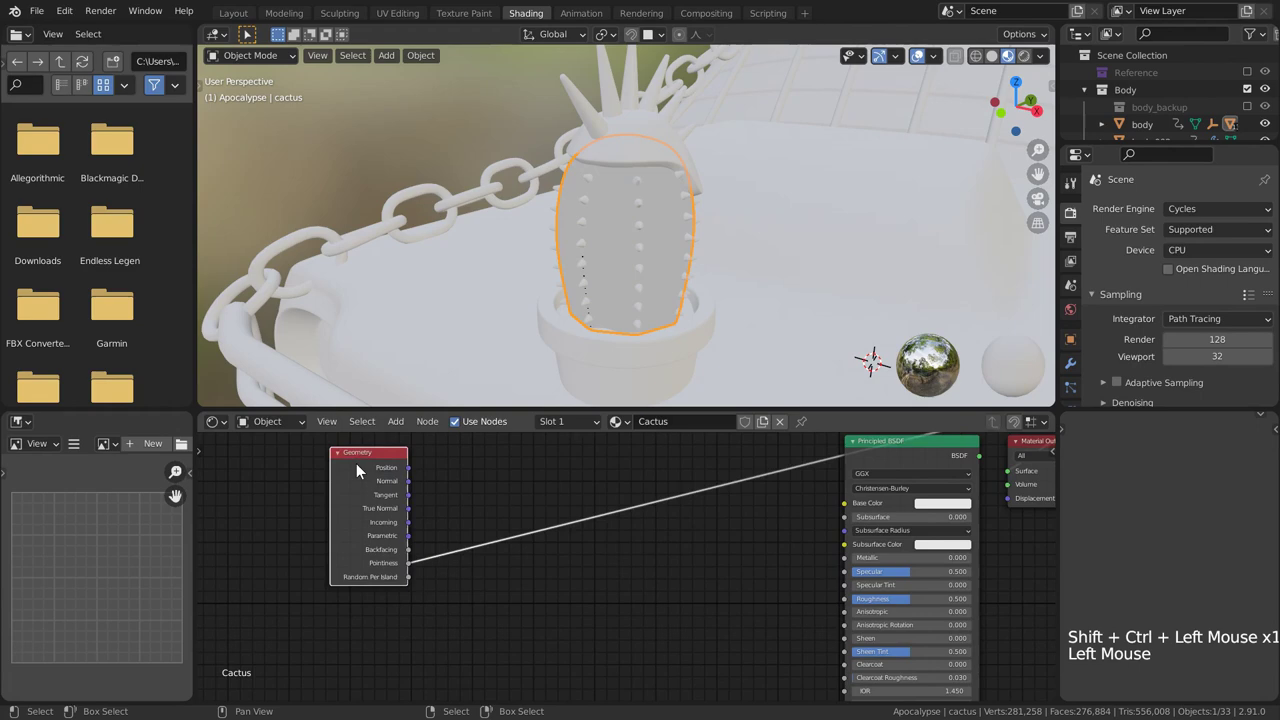
scroll(356, 463, "up", 3)
middle_click_drag(356, 463, 395, 552)
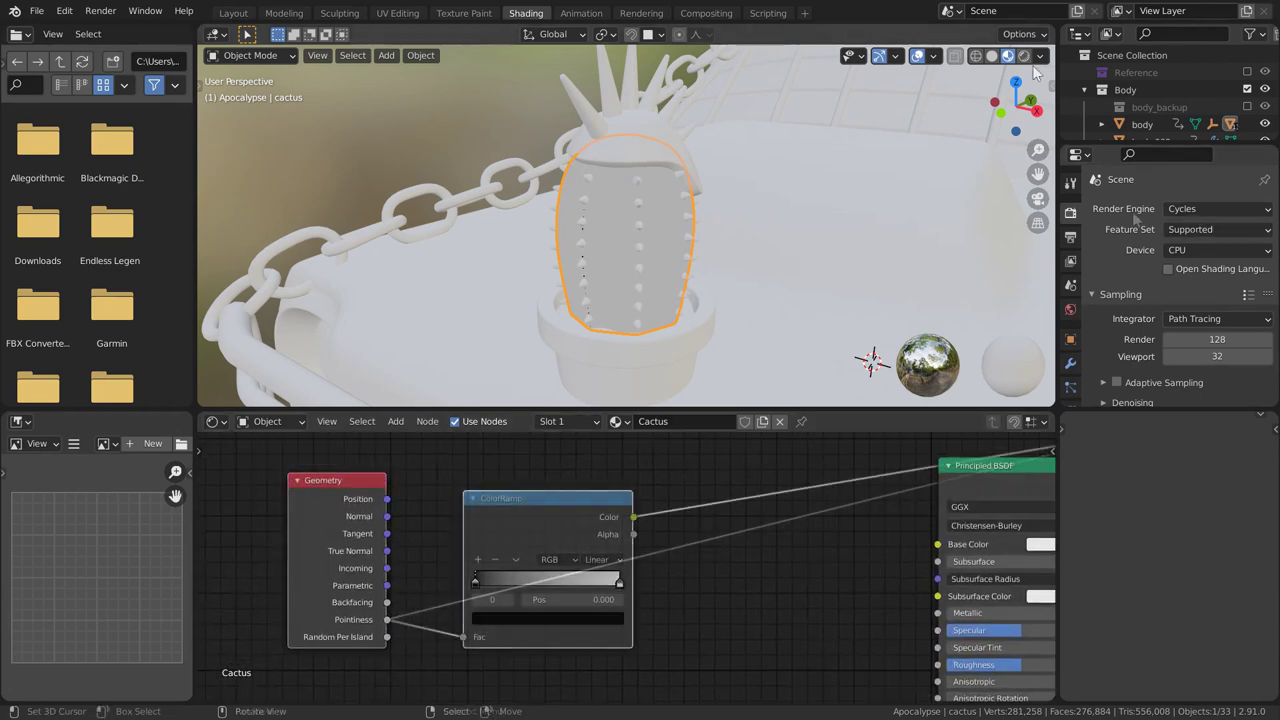
Step: In Cycles rendered view, move the ColorRamp stops to about 0.33 and 0.58
left_click(1023, 56)
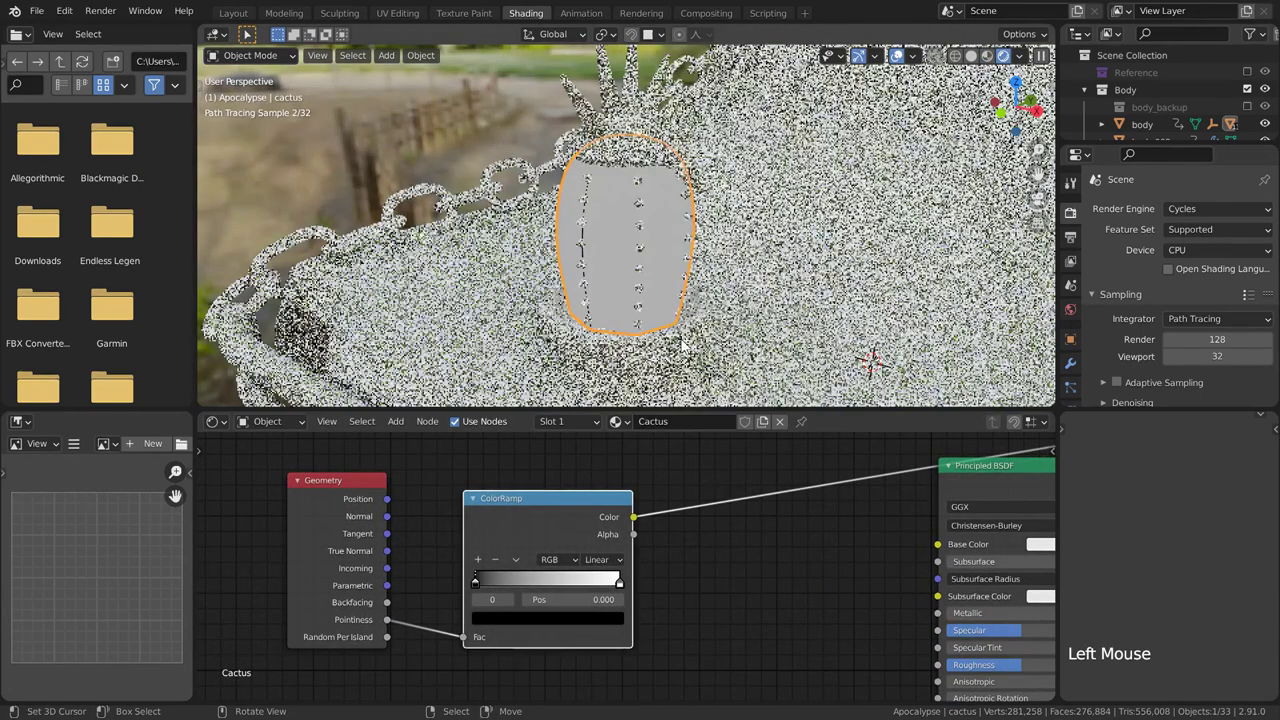
scroll(484, 609, "up", 3)
scroll(484, 609, "up", 2)
left_click_drag(401, 588, 475, 587)
left_click_drag(618, 590, 514, 592)
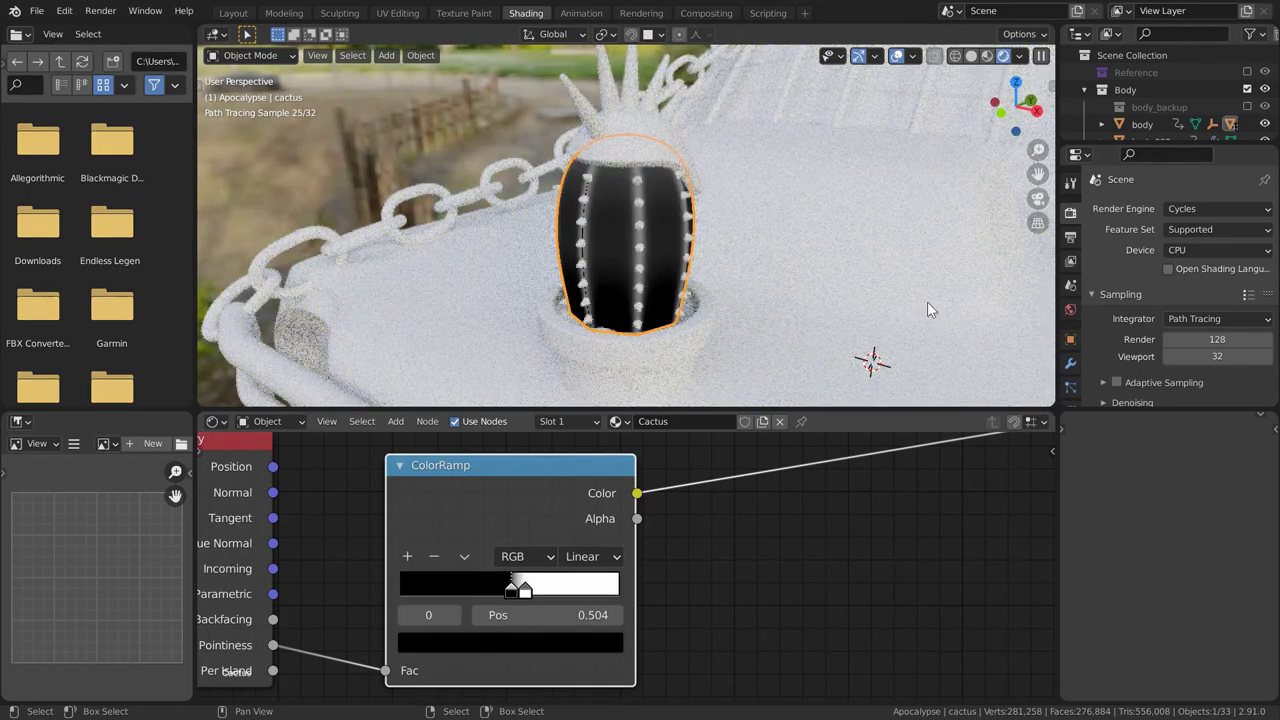
Step: Make the second RGB colour a lighter yellow-green and check it in Cycles
left_click(987, 56)
key("Home")
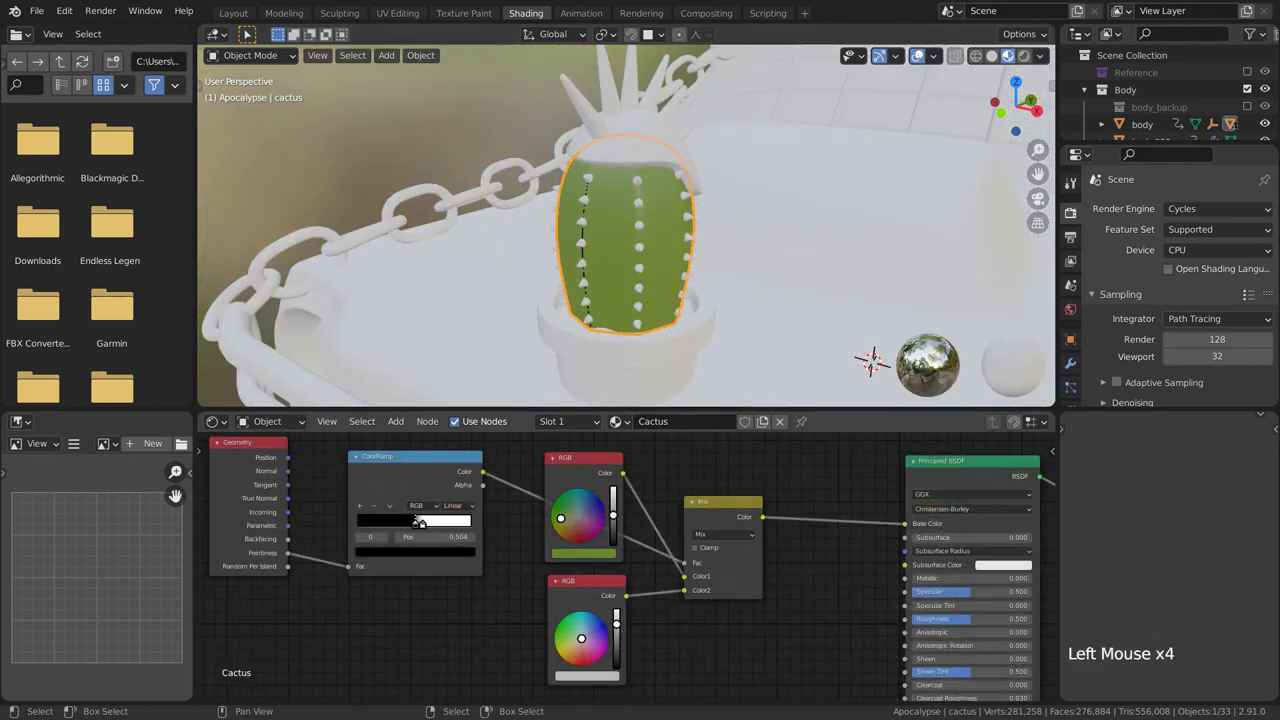
scroll(686, 618, "up", 2)
middle_click_drag(686, 618, 677, 534)
scroll(691, 553, "up", 4)
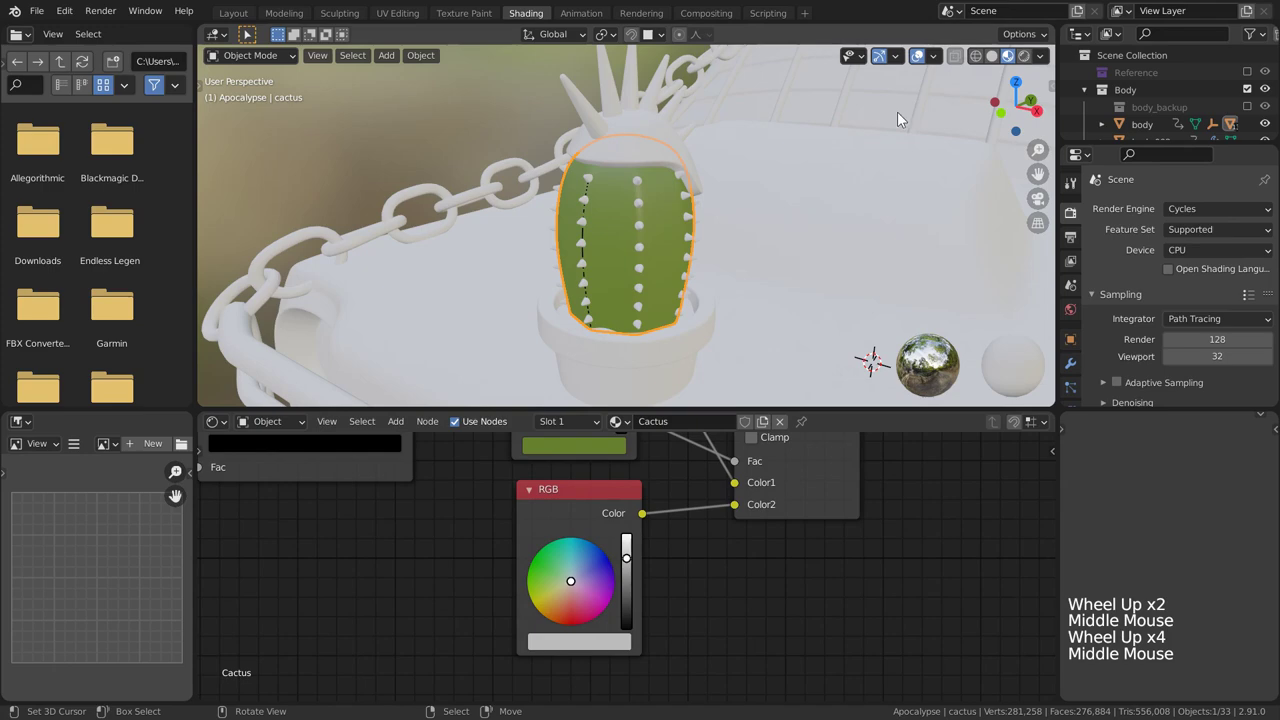
left_click(1023, 57)
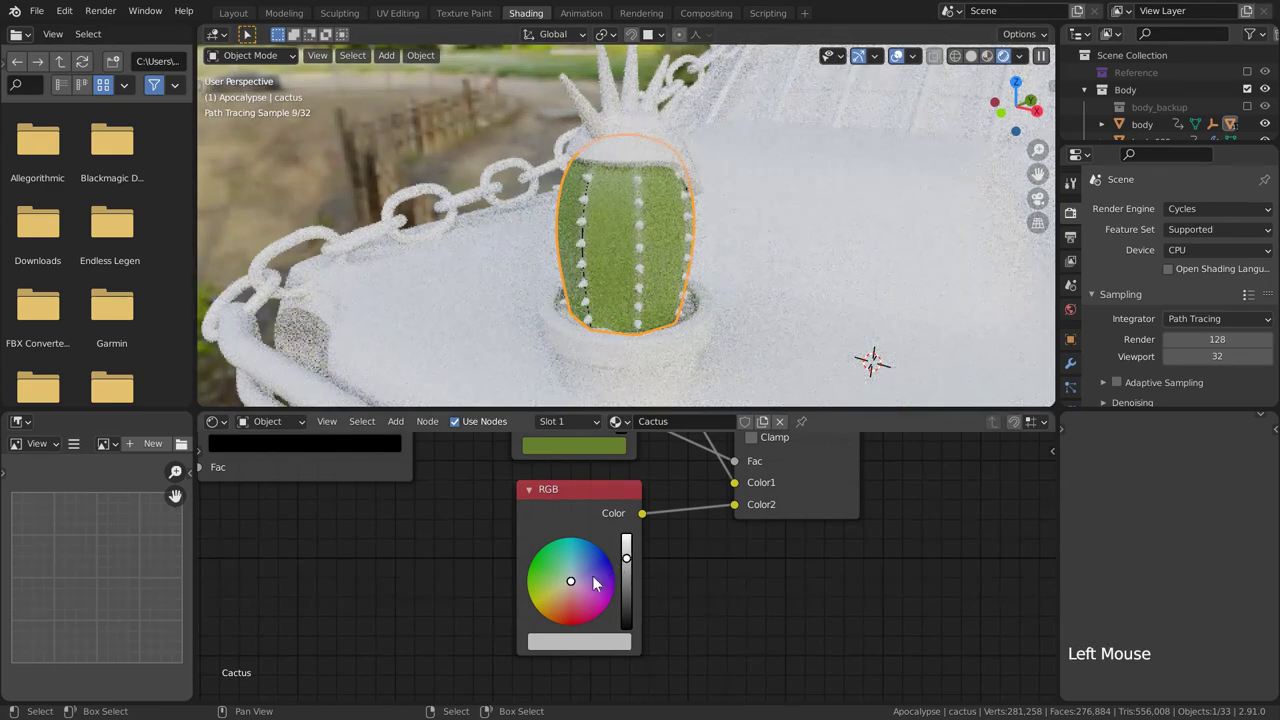
left_click_drag(569, 590, 548, 595)
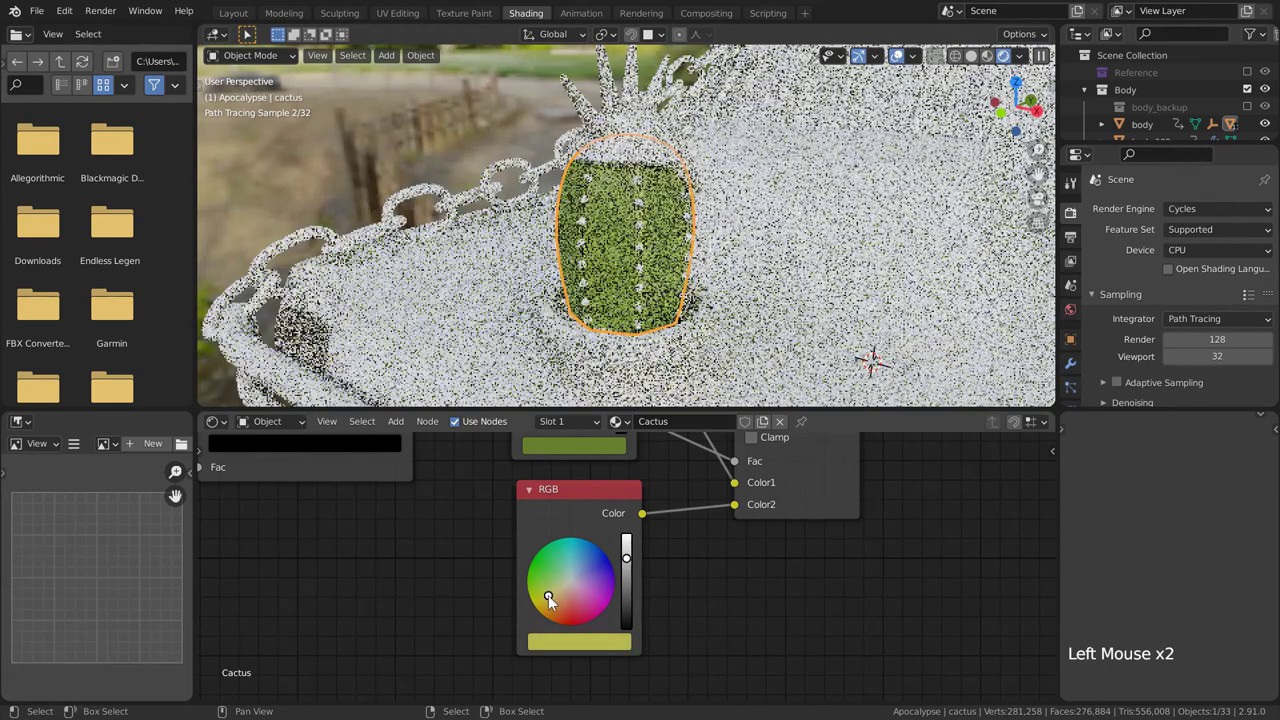
Step: Add a Texture Coordinate node to the pot's material and preview its output
key("alt+a")
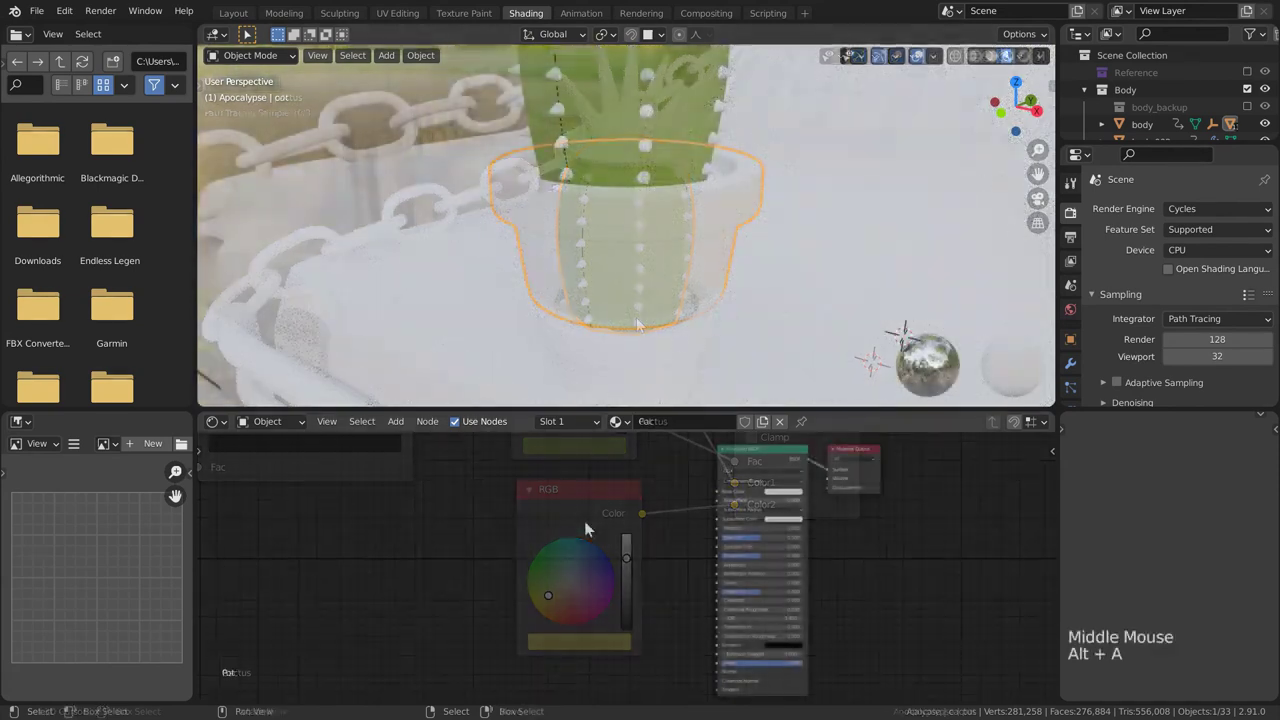
left_click(436, 481)
key("shift+a")
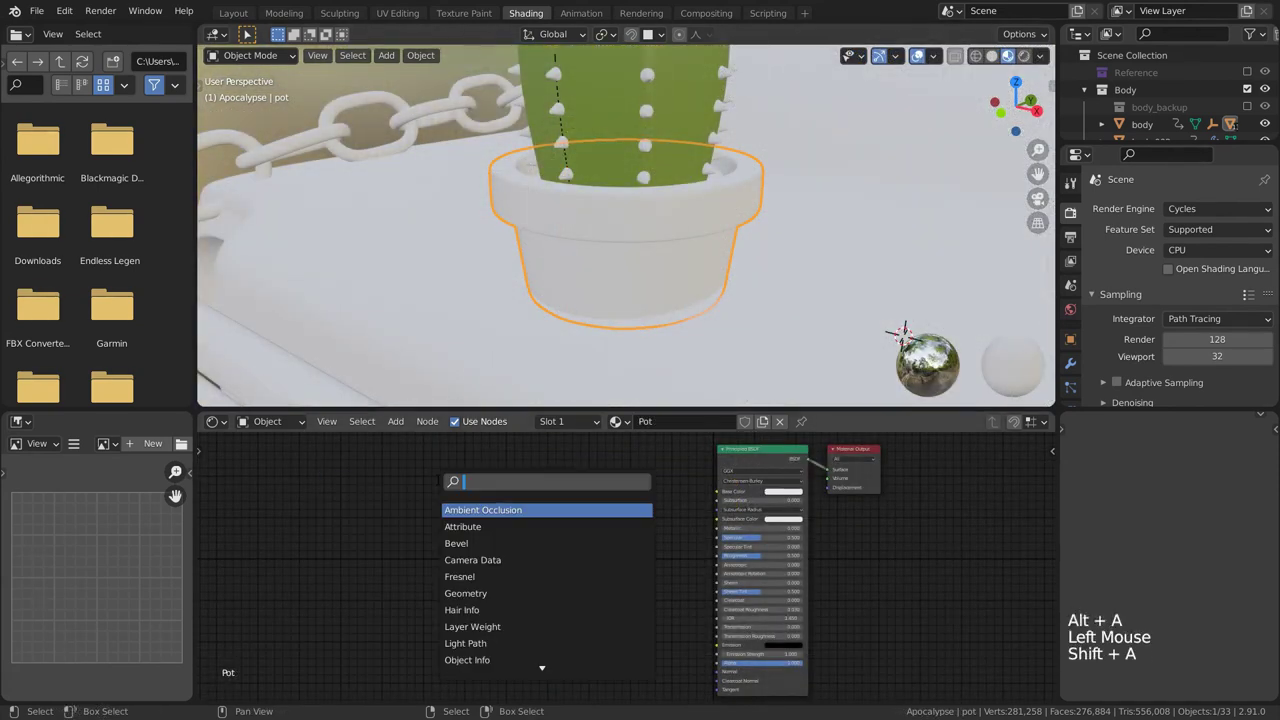
type("texture")
key("Return")
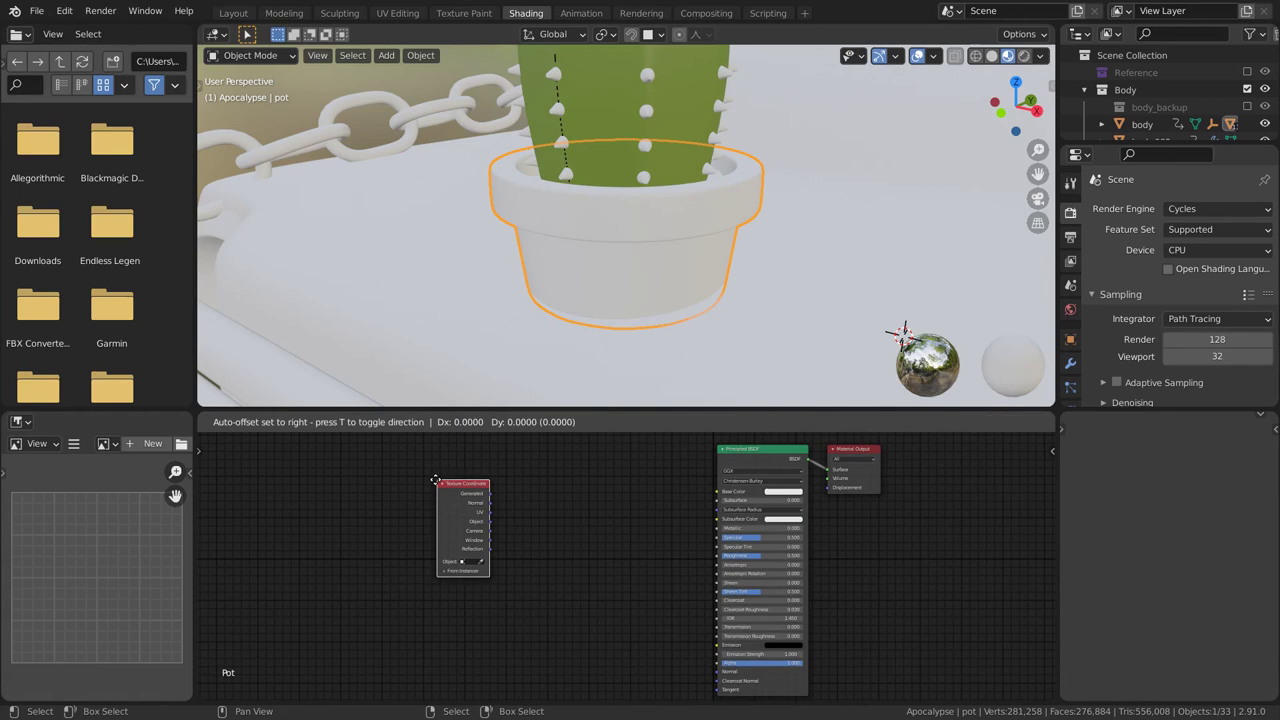
left_click(366, 480)
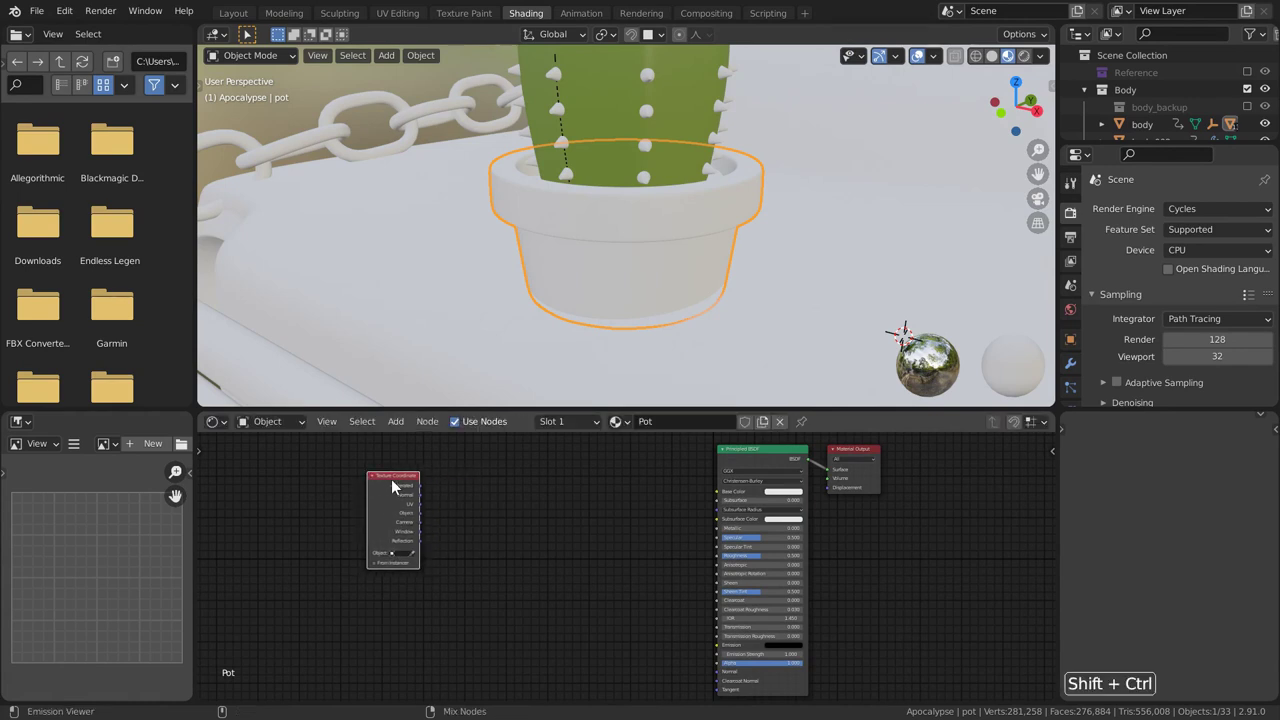
left_click(391, 479, "ctrl+shift")
left_click(391, 479, "ctrl+shift")
left_click(391, 479, "ctrl+shift")
left_click(391, 479, "ctrl+shift")
left_click(391, 479, "ctrl+shift")
left_click(391, 479, "ctrl+shift")
middle_click_drag(494, 372, 543, 226)
scroll(369, 573, "up", 4)
middle_click_drag(496, 517, 554, 563)
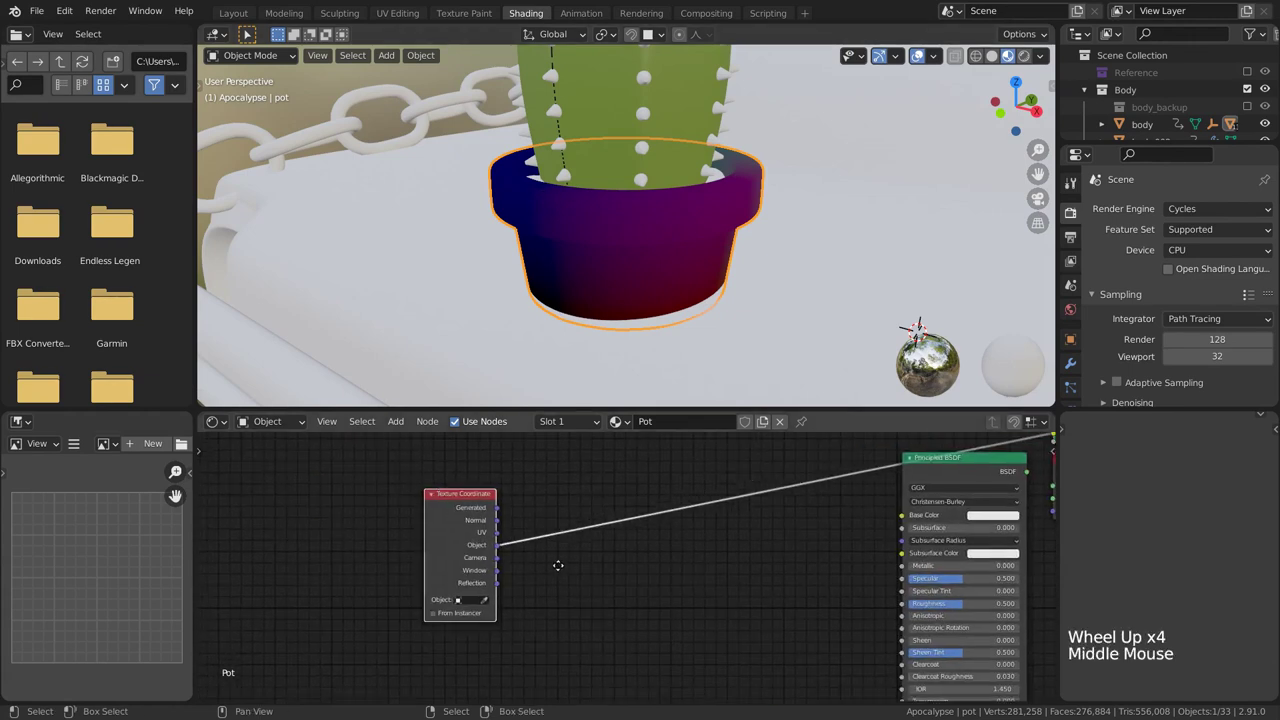
scroll(562, 565, "up", 3)
Step: Insert a Separate RGB node on the coordinate link and preview its B channel
left_click(562, 568)
key("shift+a")
type("sep")
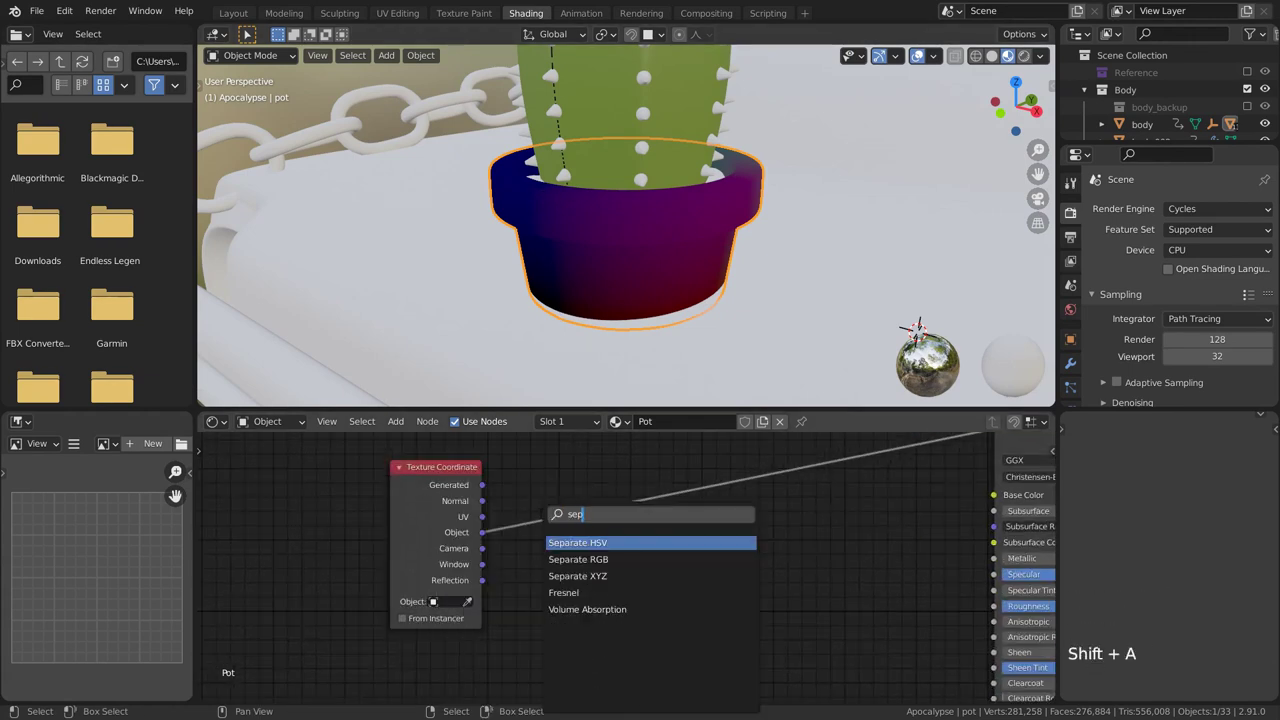
key("Down")
key("Return")
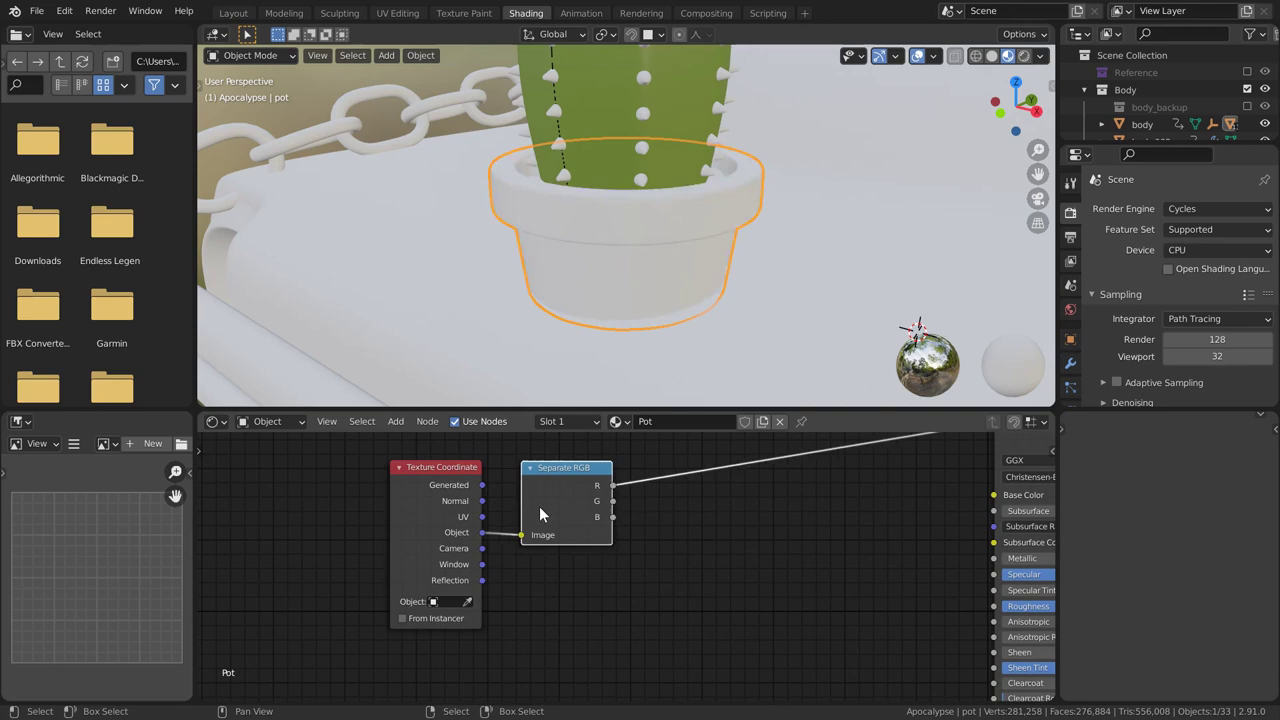
left_click(558, 481)
left_click(558, 481, "ctrl+shift")
left_click(558, 481, "ctrl+shift")
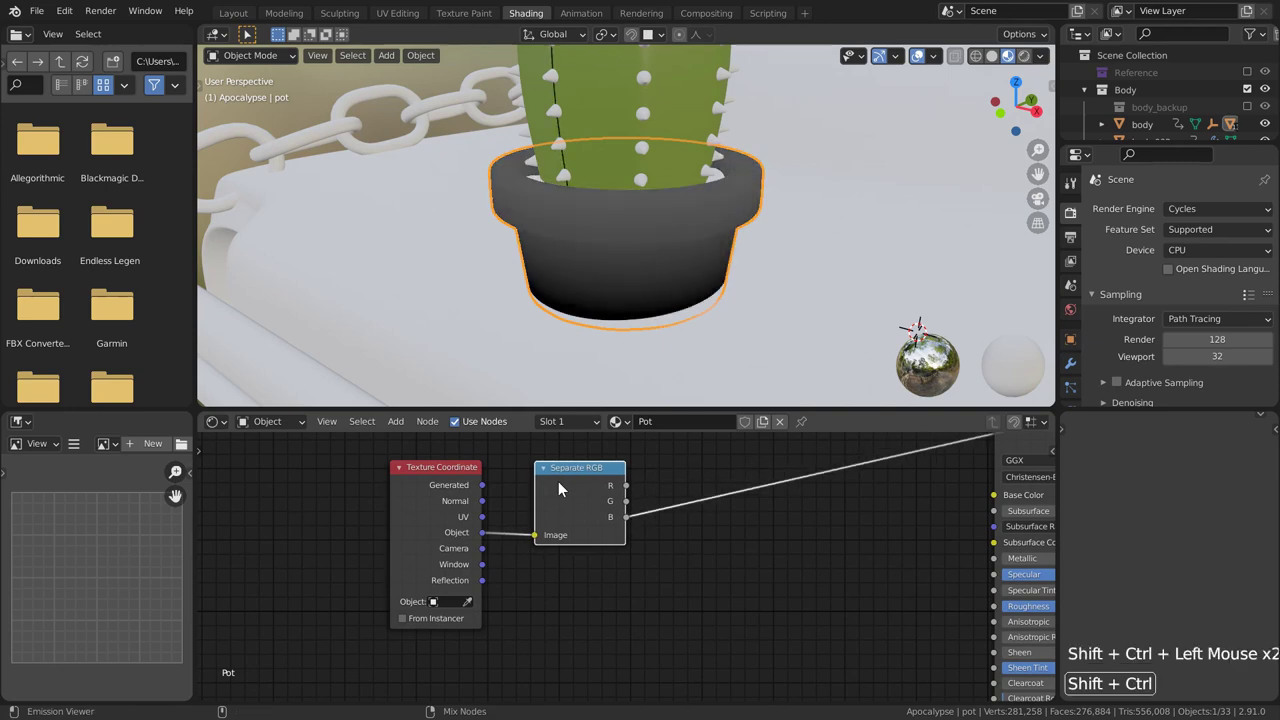
mouse_move(536, 262)
middle_mouse_down()
mouse_move(720, 246)
mouse_move(541, 261)
middle_mouse_up()
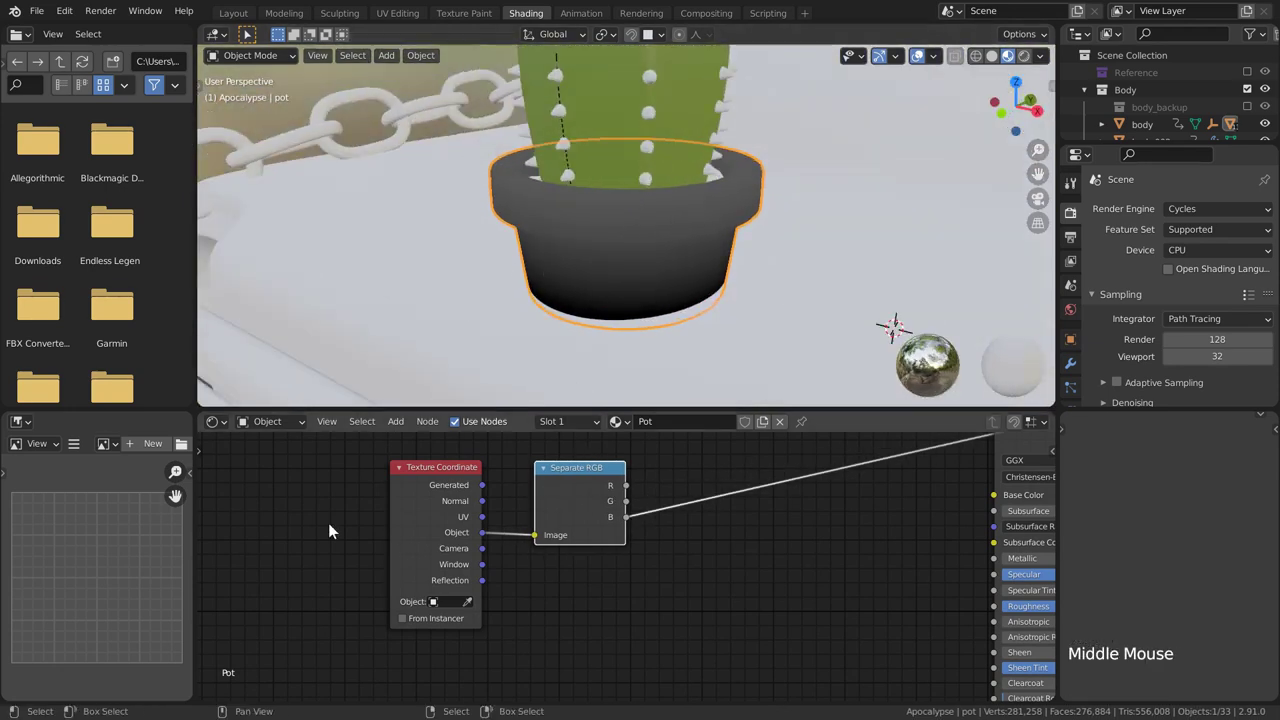
left_click_drag(329, 529, 700, 500)
key("g")
left_click(615, 490)
Step: Add a ColorRamp after the B channel with stops at 0.050 and 0.219
key("shift+a")
type("colo")
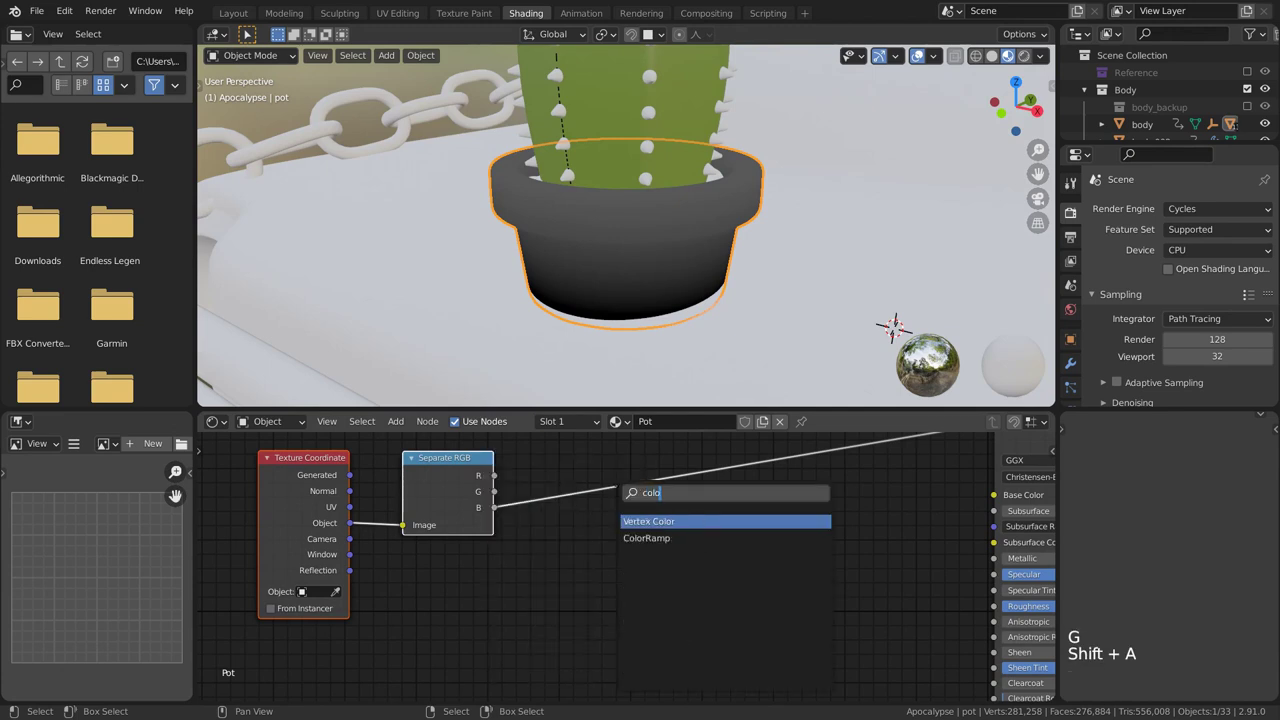
key("Return")
left_click(538, 460)
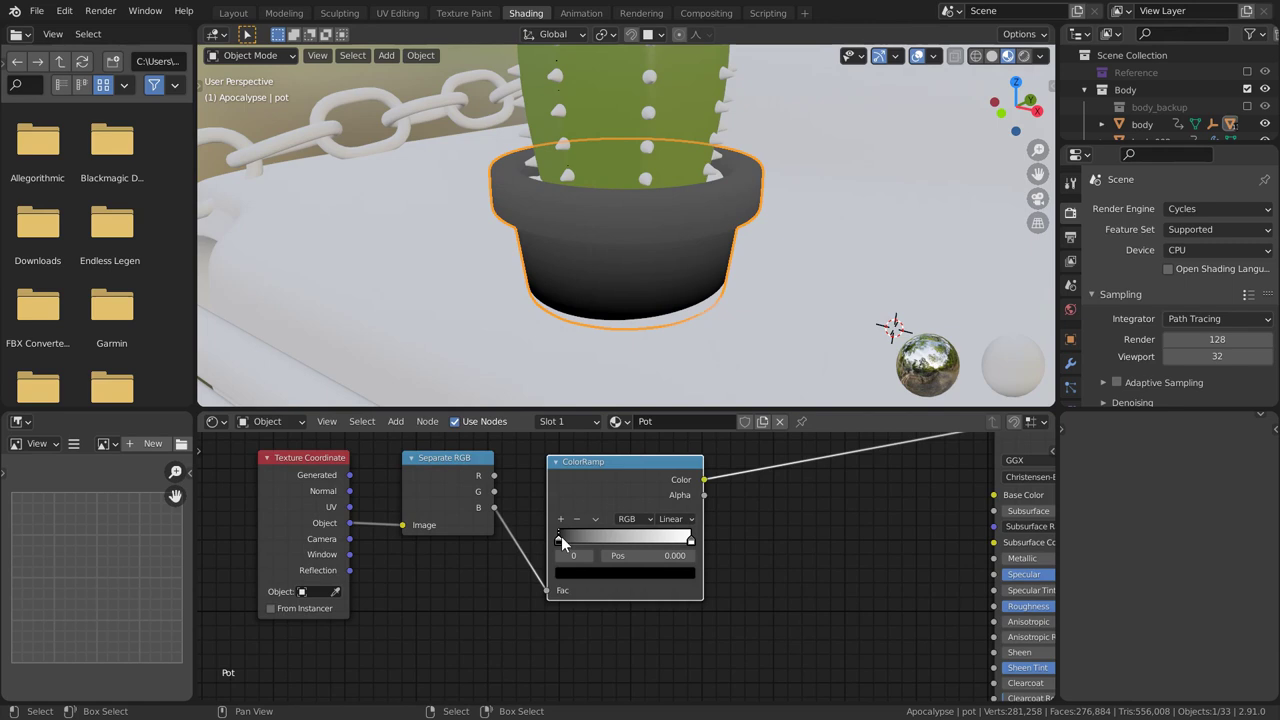
left_click_drag(558, 539, 566, 541)
left_click_drag(690, 538, 575, 545)
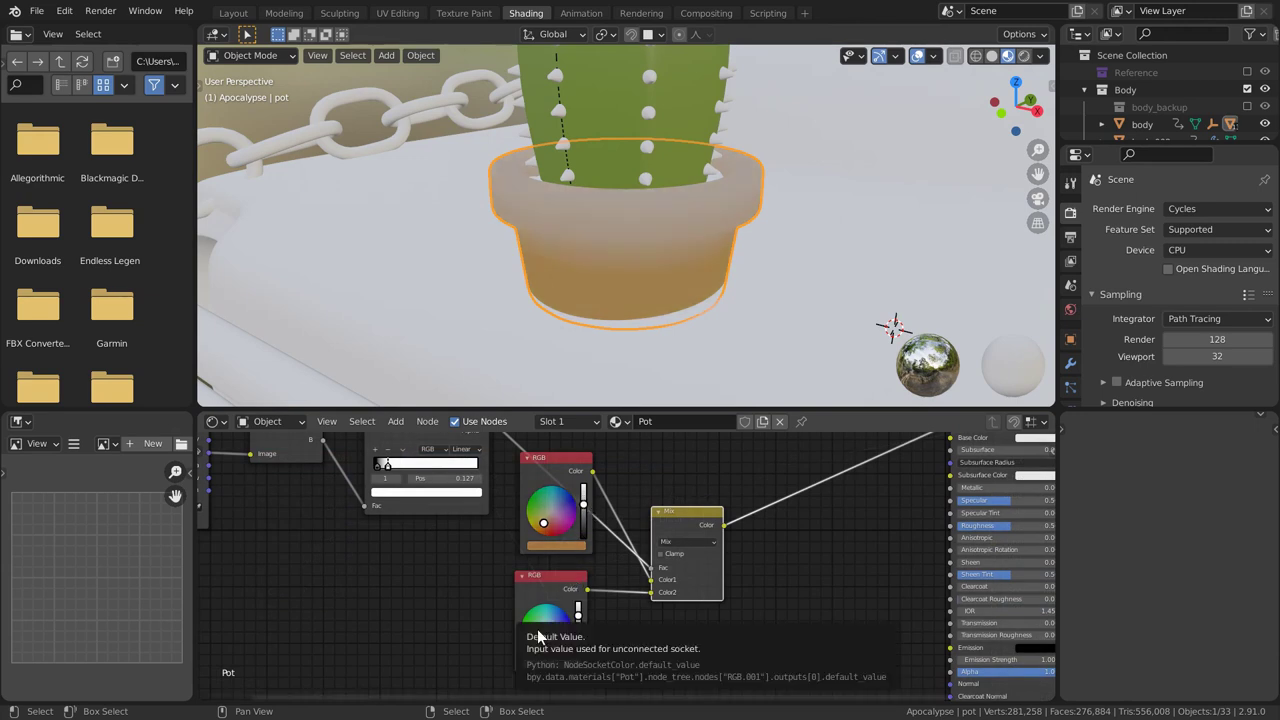
Step: Set the ramp's lower colour to pale yellow-green and select the Principled BSDF
left_click(538, 634)
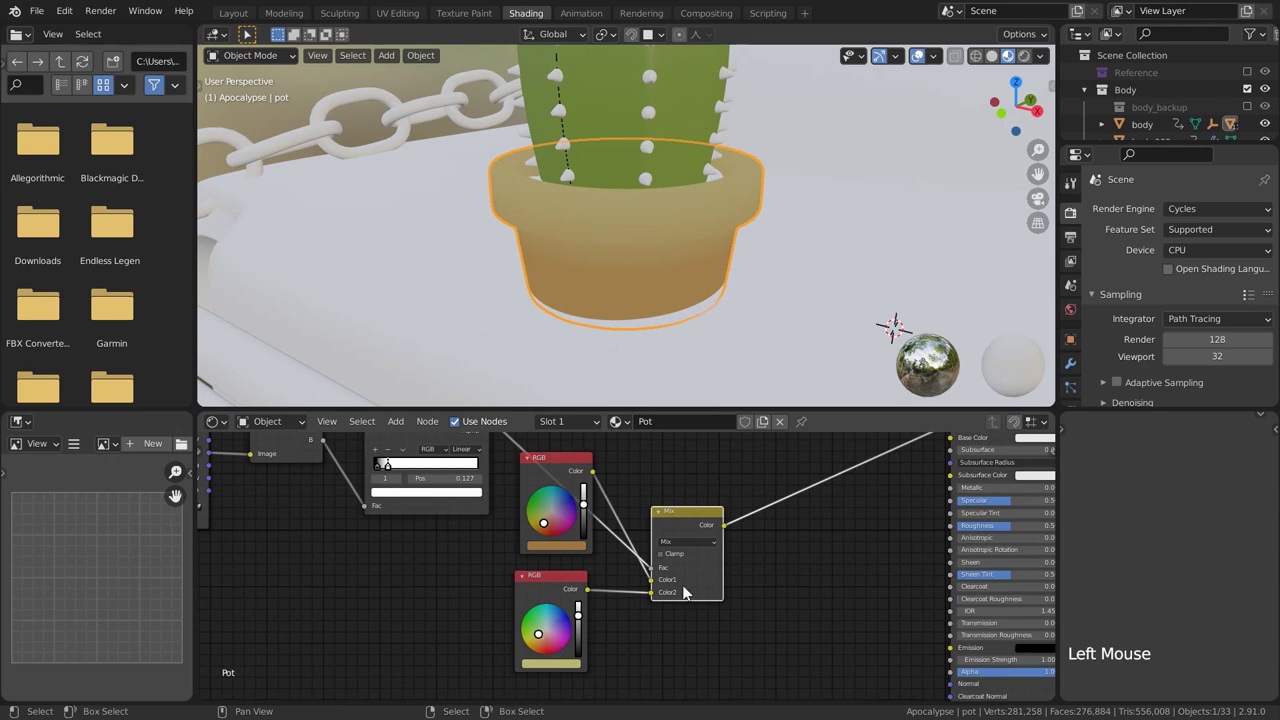
middle_click_drag(739, 544, 504, 624)
left_click(753, 467)
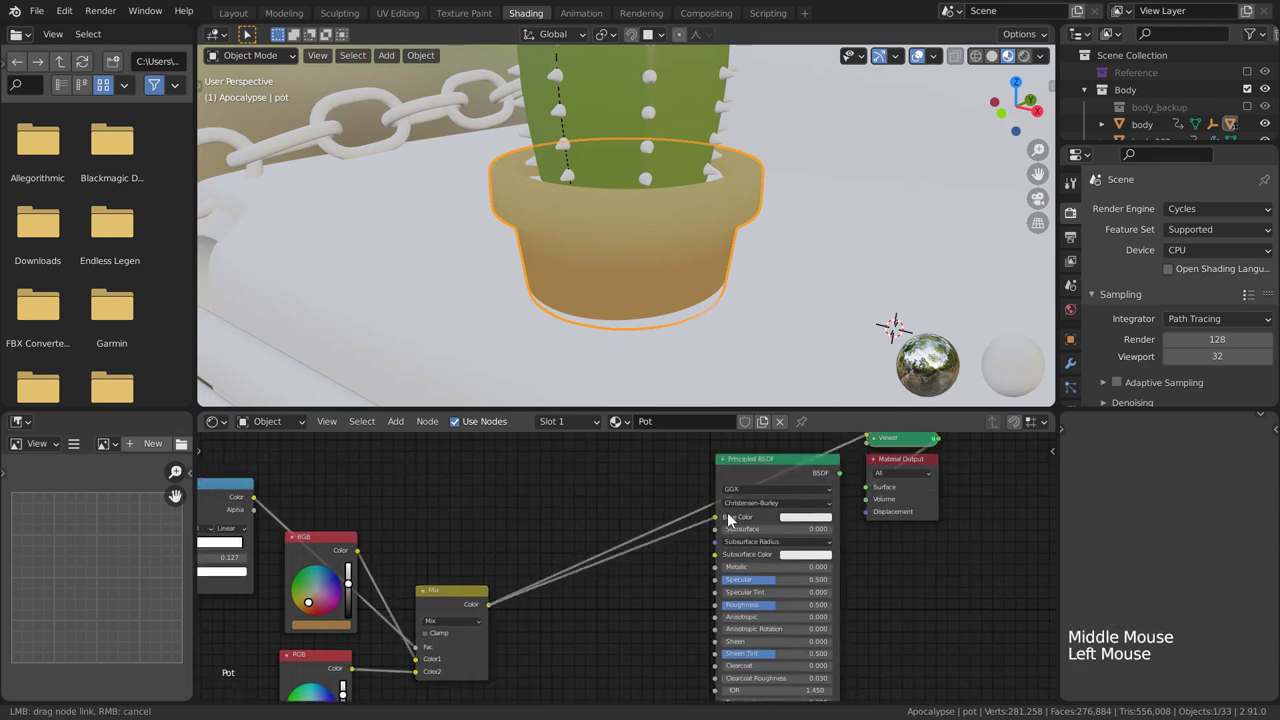
Step: Connect the noise to the Bump height and the Bump to the Principled Normal
left_click(753, 467, "ctrl+shift")
left_click_drag(524, 470, 587, 553)
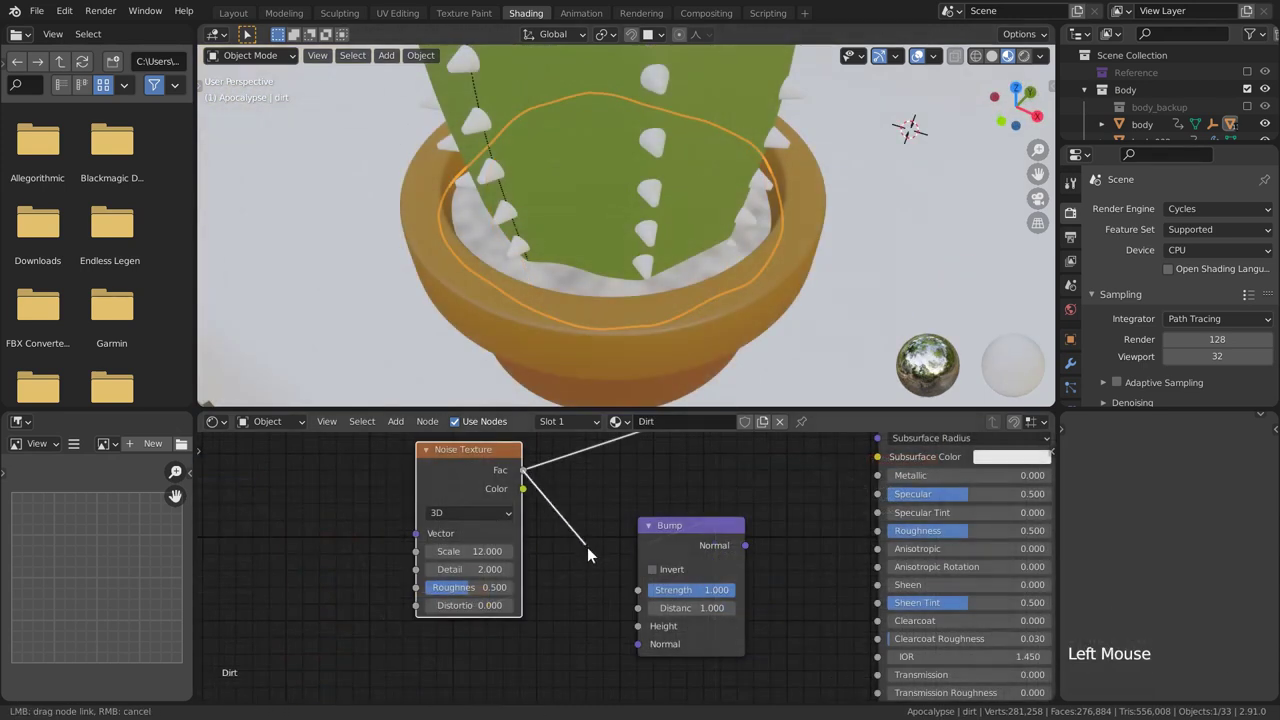
left_click(704, 530, "ctrl+shift")
middle_click_drag(704, 530, 569, 450)
scroll(601, 471, "down", 2)
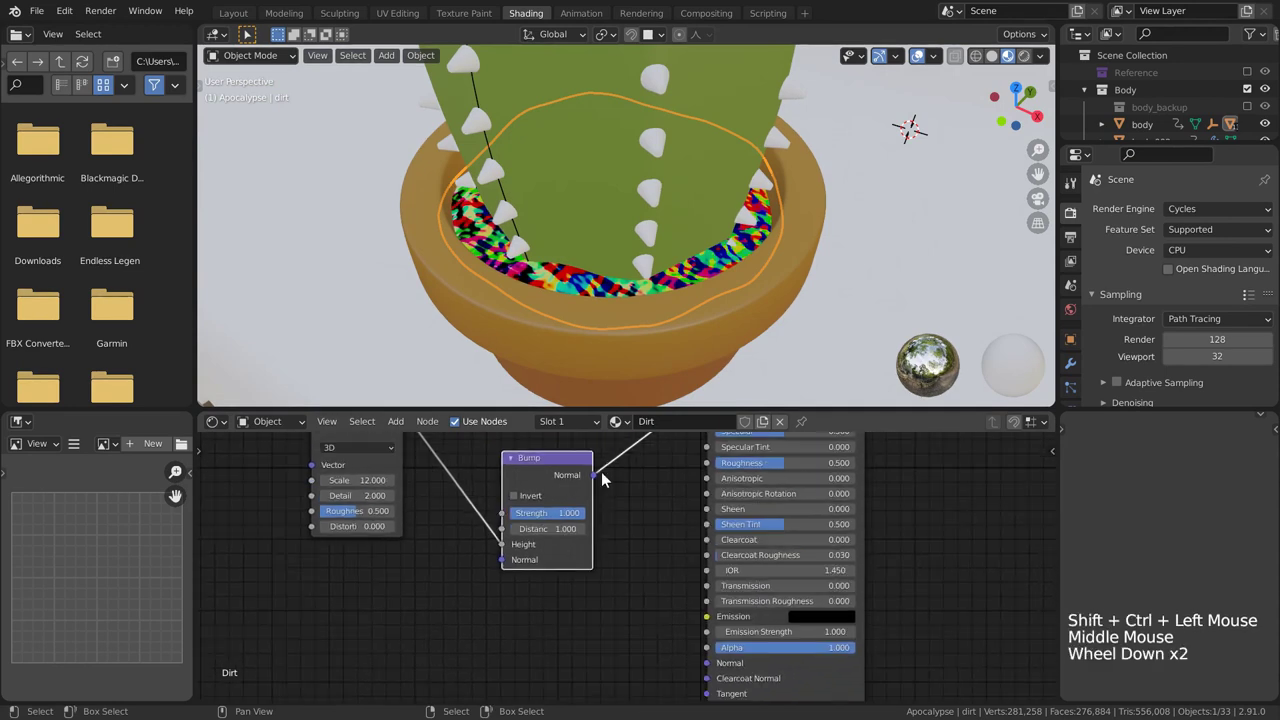
left_click_drag(595, 475, 654, 597)
left_click_drag(703, 676, 707, 662)
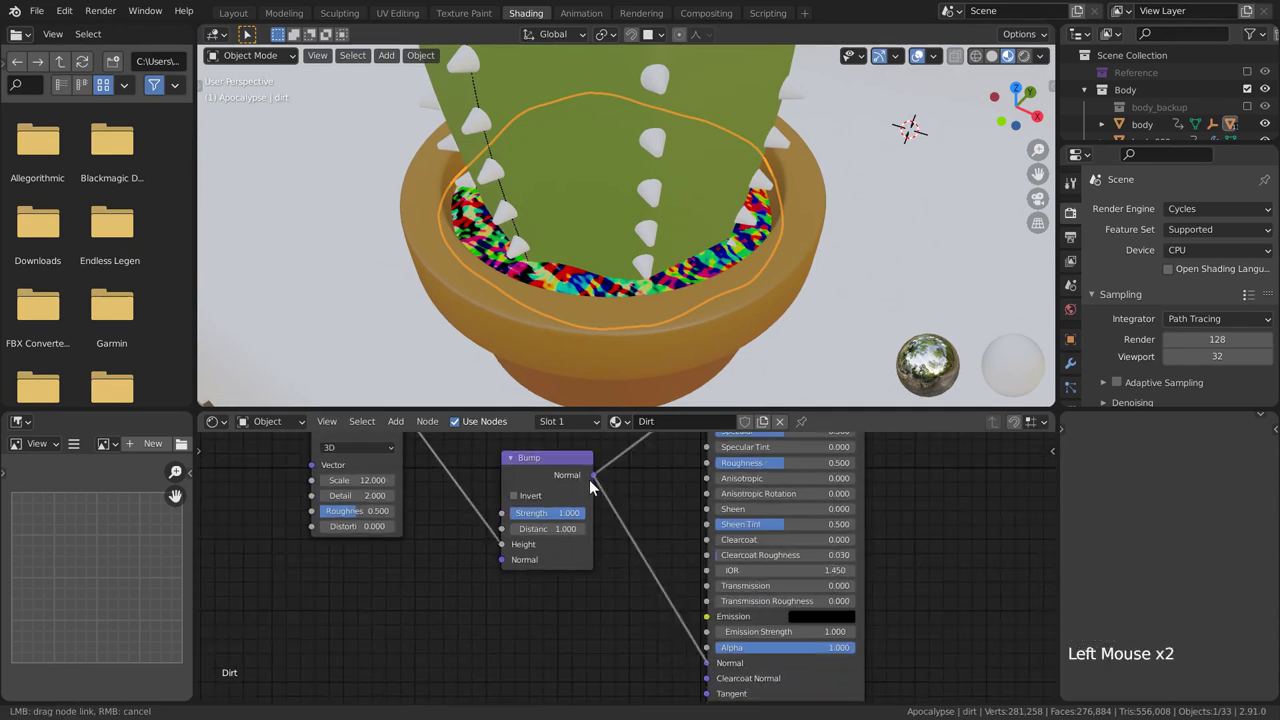
left_click(810, 682, "ctrl+shift")
Step: Set the Bump strength to 0.1 and adjust the dirt noise scale
middle_click_drag(810, 682, 816, 694)
scroll(700, 600, "up", 2)
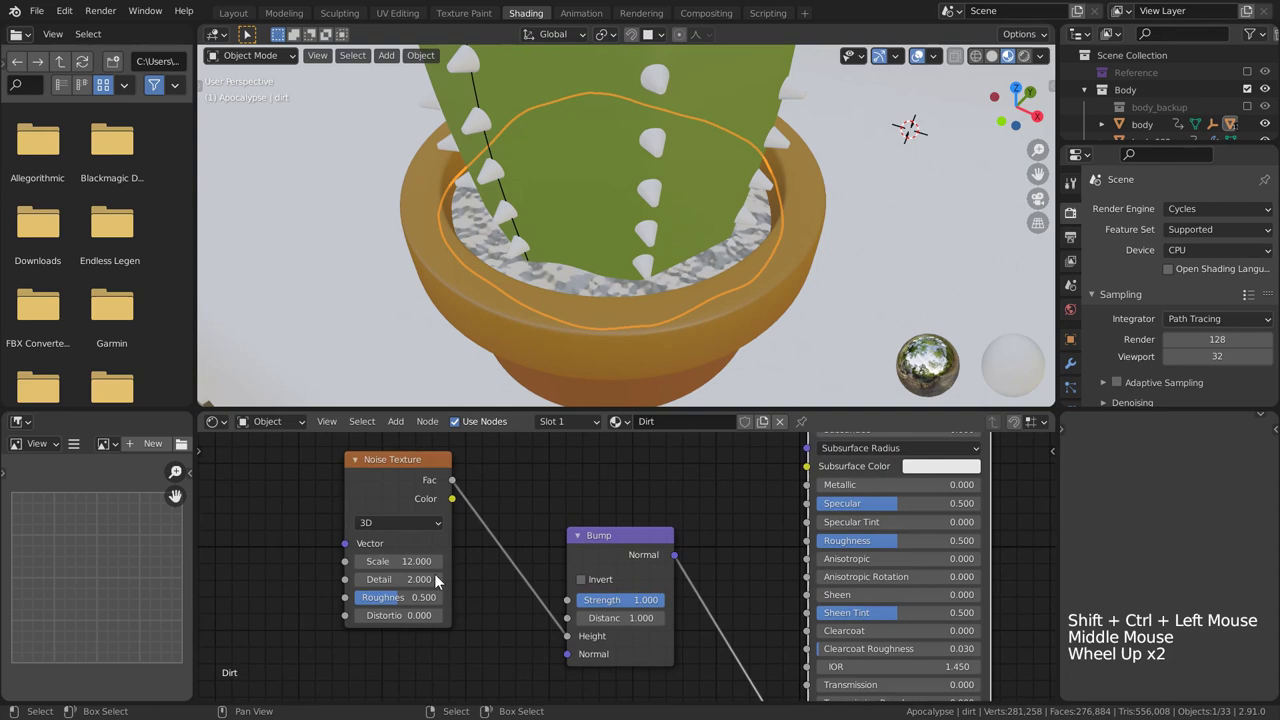
mouse_move(410, 561)
left_mouse_down()
mouse_move(370, 561)
mouse_move(432, 564)
left_mouse_up()
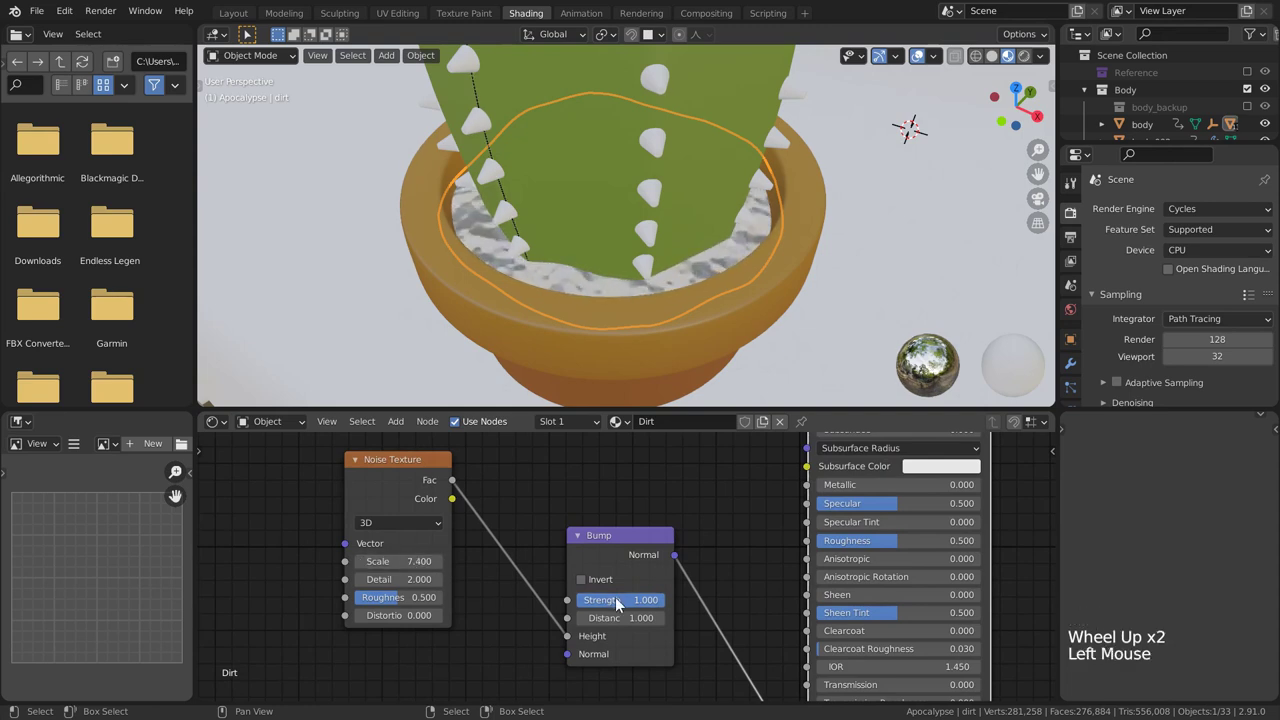
left_click(618, 598)
type(".1")
key("Return")
middle_click_drag(618, 598, 538, 642)
left_click_drag(305, 605, 330, 605)
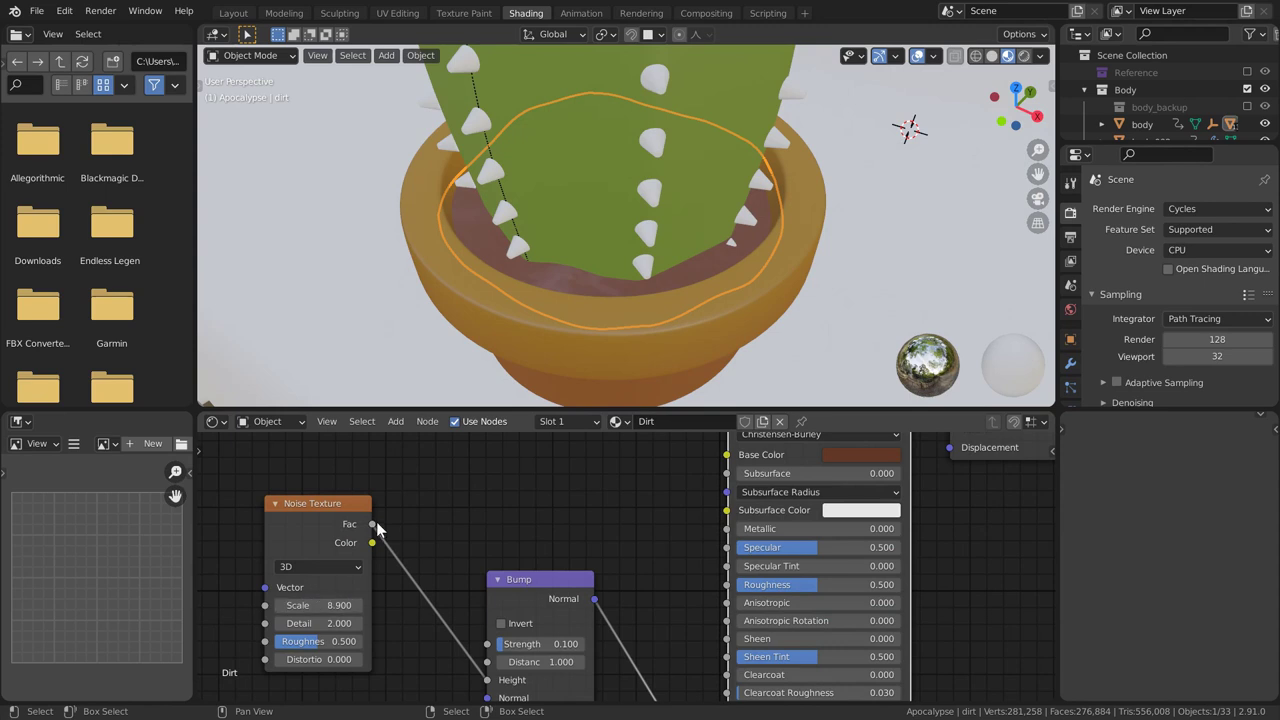
Step: Link the noise Fac to Roughness and reduce the noise scale to about 5.6
left_click_drag(372, 524, 541, 452)
left_click_drag(733, 578, 727, 584)
middle_click_drag(727, 584, 795, 560)
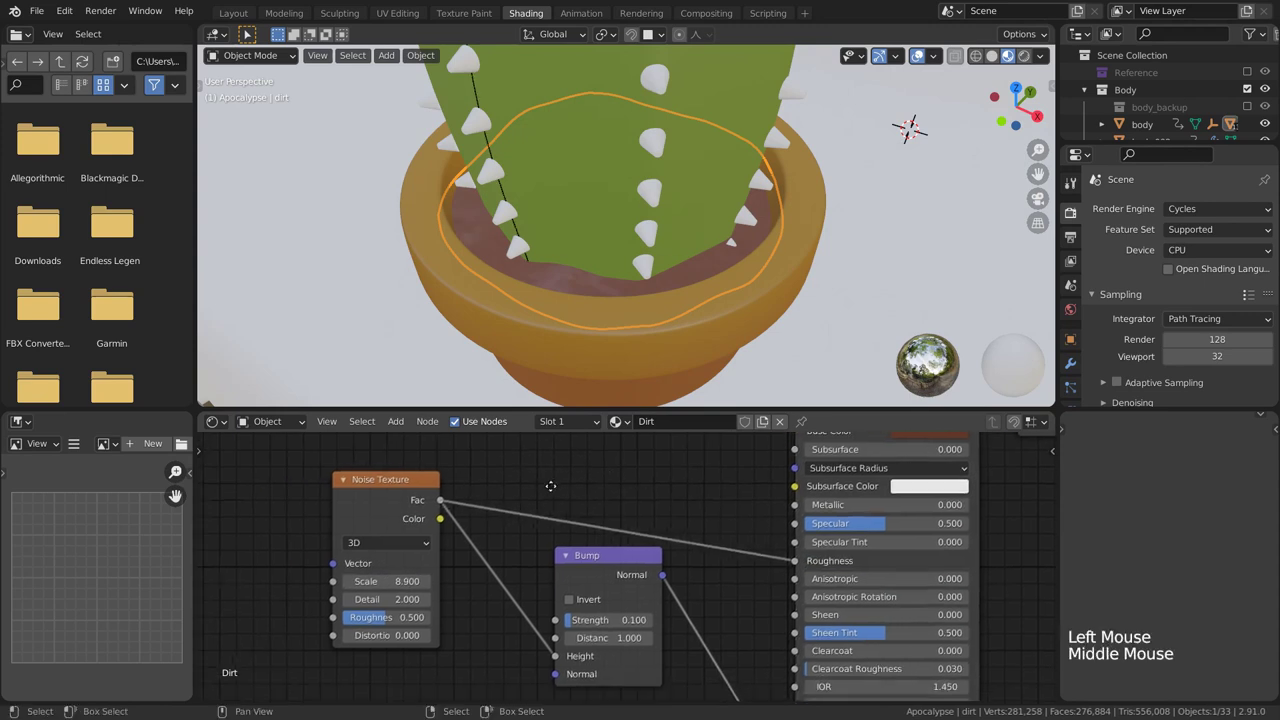
middle_click_drag(560, 270, 845, 272)
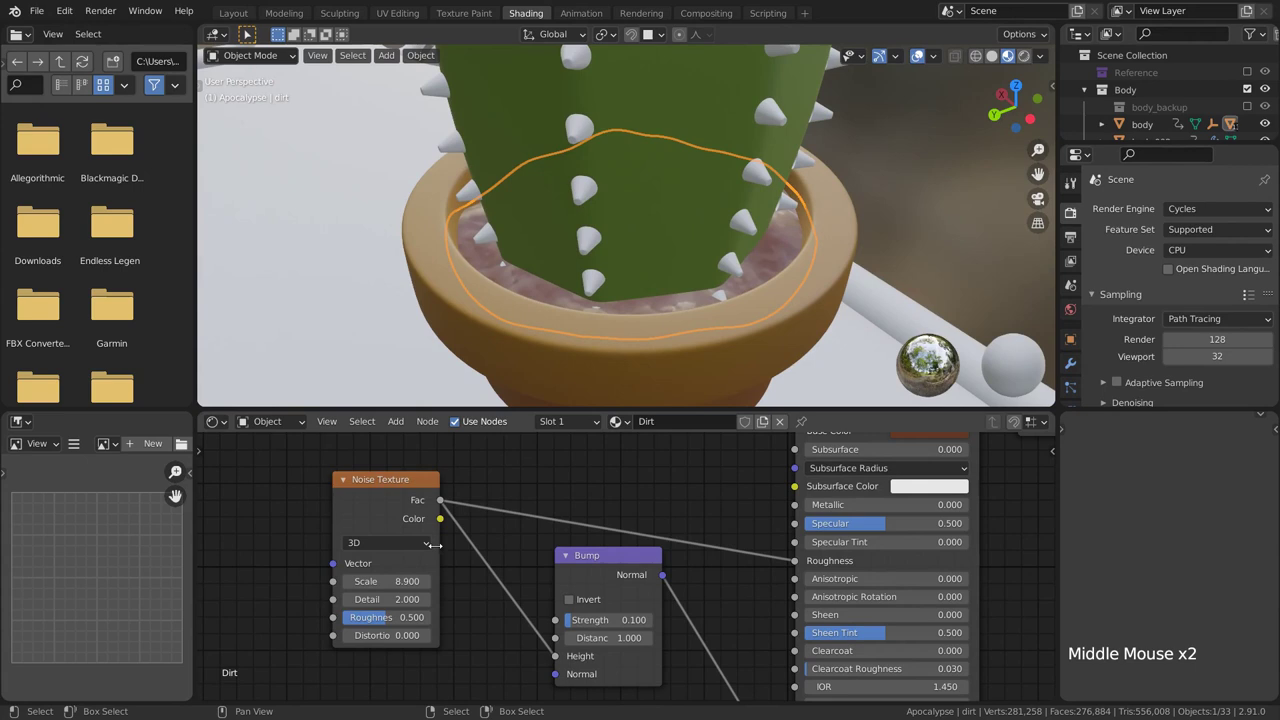
left_click_drag(395, 581, 356, 581)
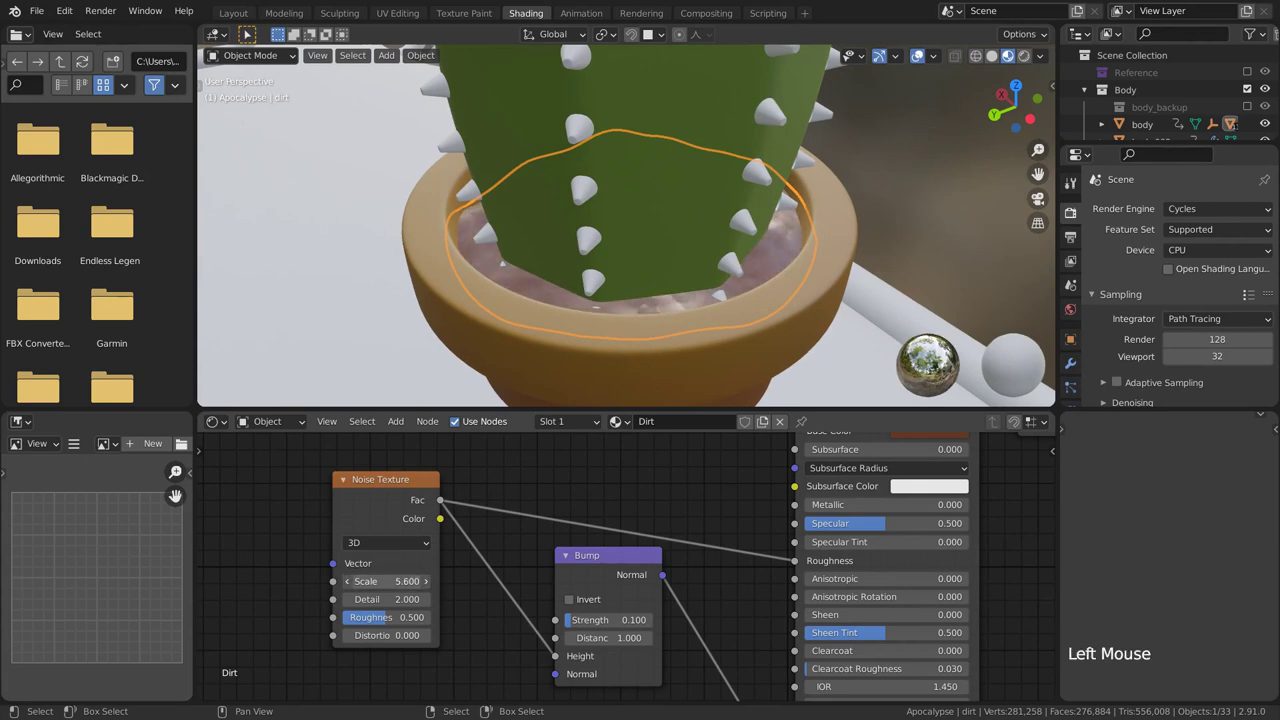
scroll(685, 318, "down", 3)
Step: Deselect everything and orbit the view over the pot and helmet
key("alt+a")
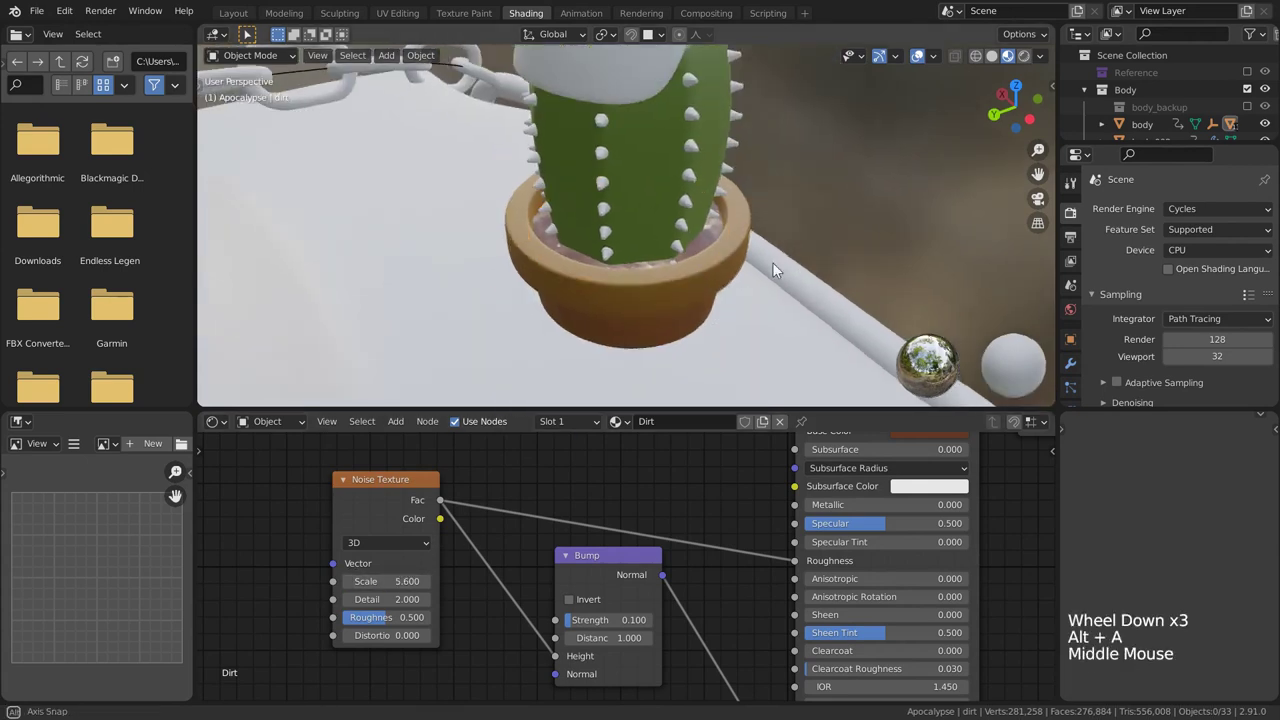
middle_click_drag(772, 262, 534, 277)
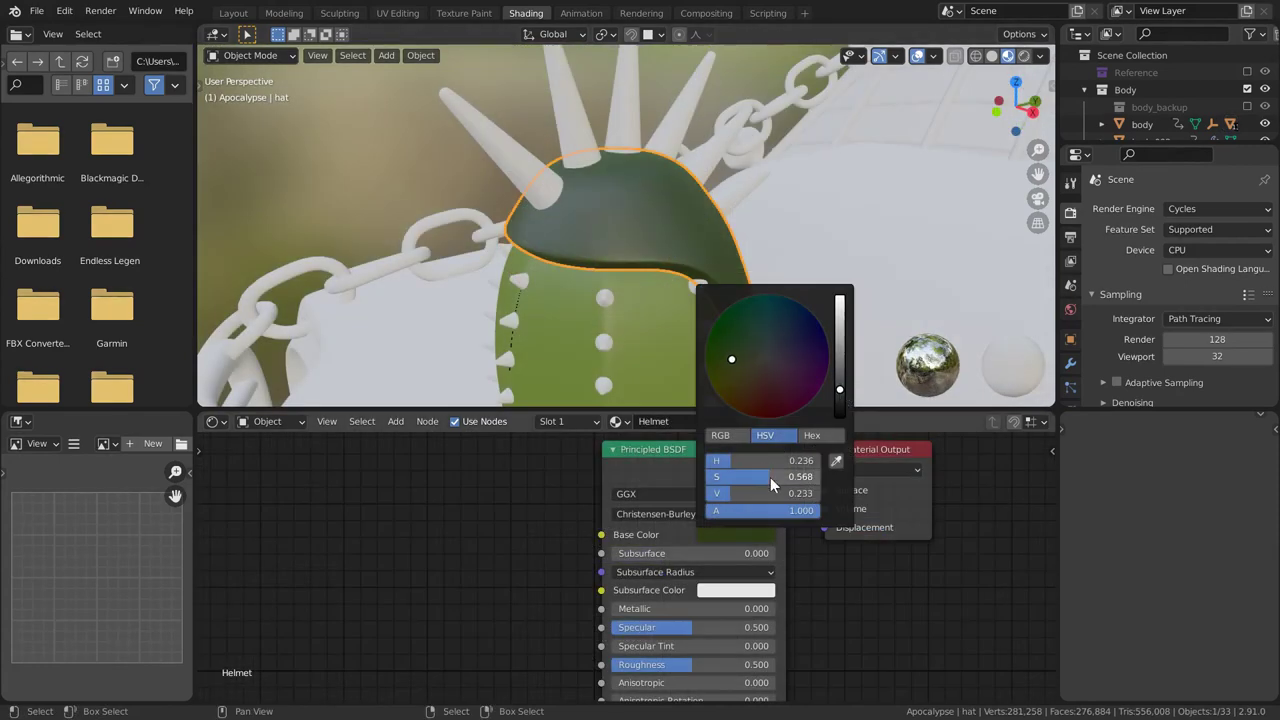
key("alt+a")
scroll(664, 291, "down", 2)
middle_click_drag(608, 340, 364, 307)
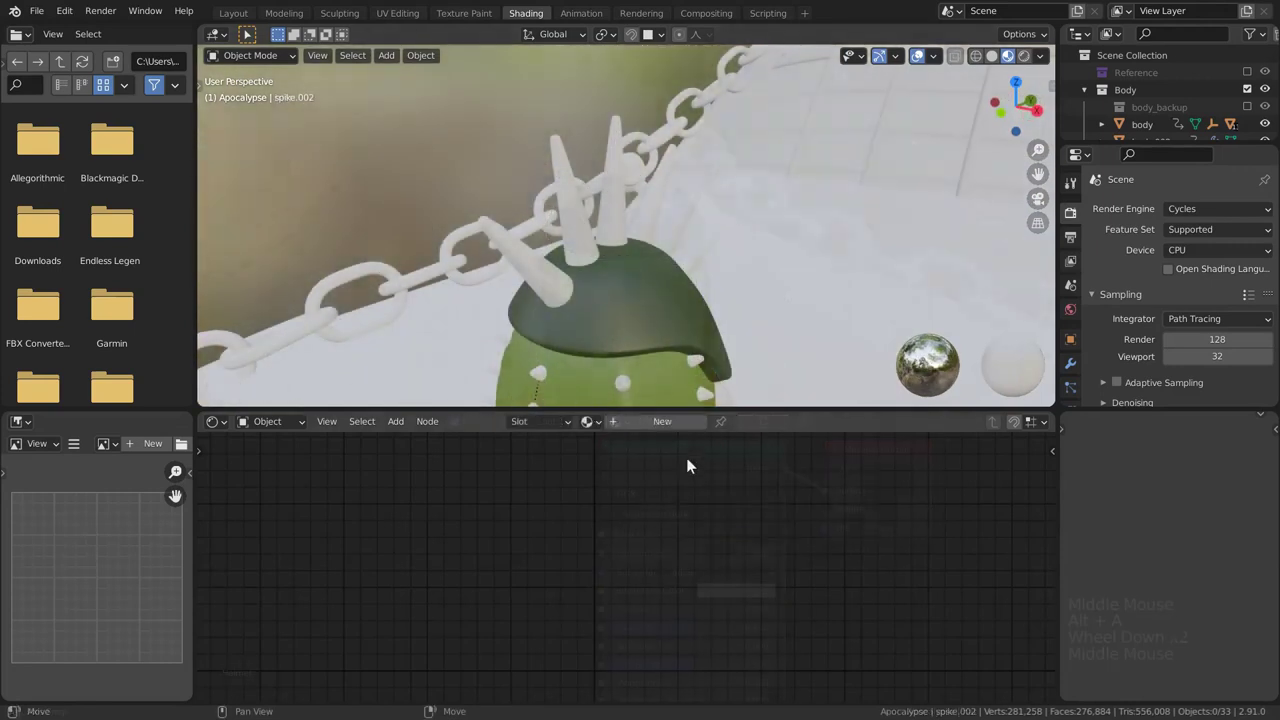
Step: Create a new material for the spikes named 'Metal Shiny'
left_click(658, 421)
left_click(660, 418)
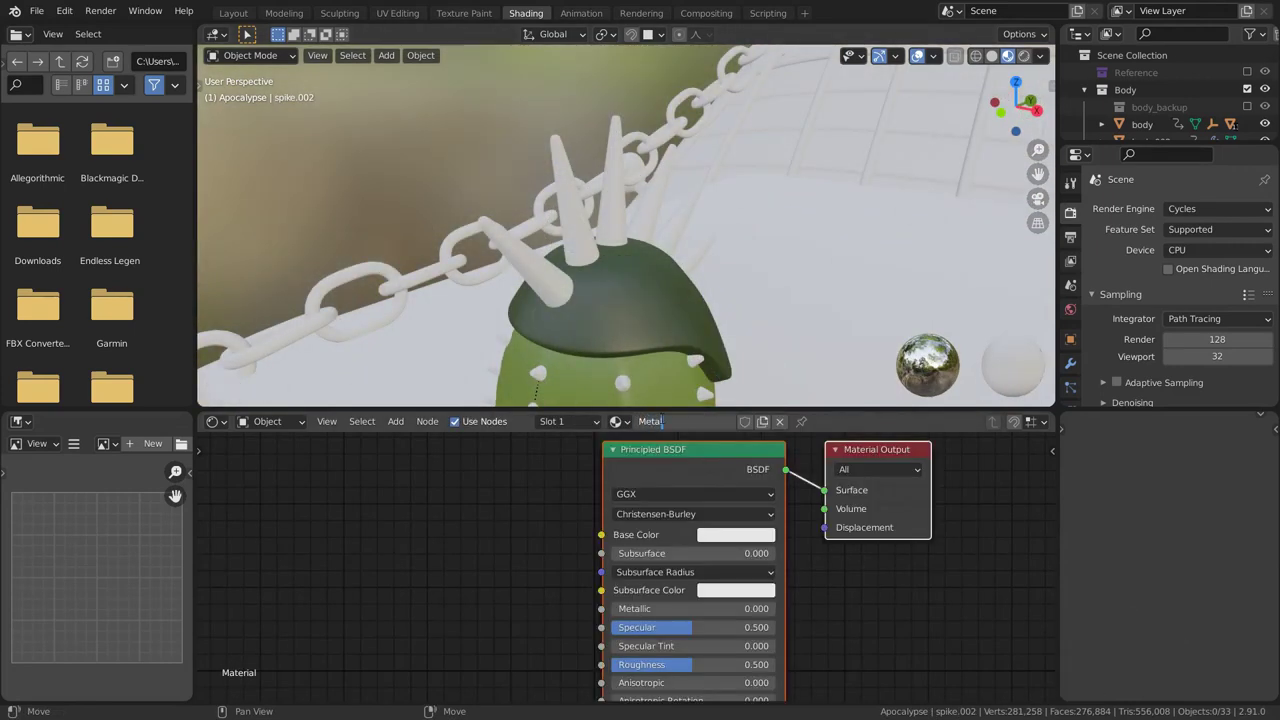
key("Return")
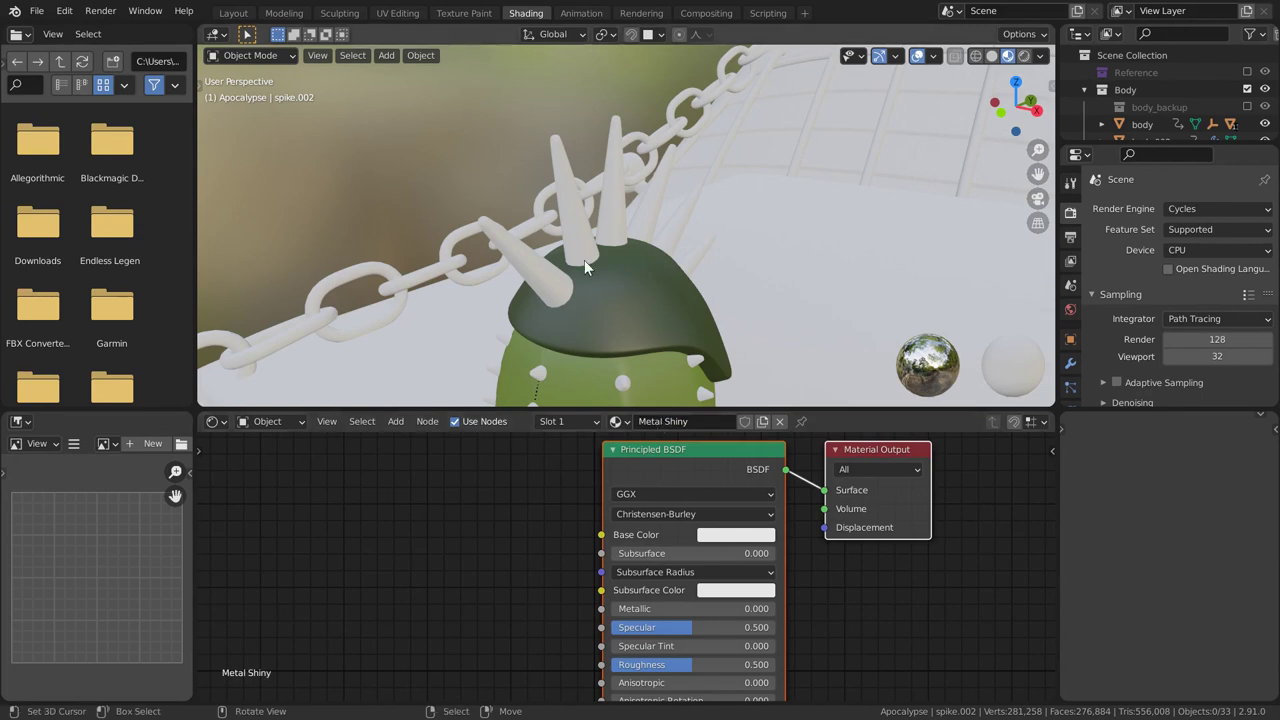
middle_click_drag(616, 330, 540, 400)
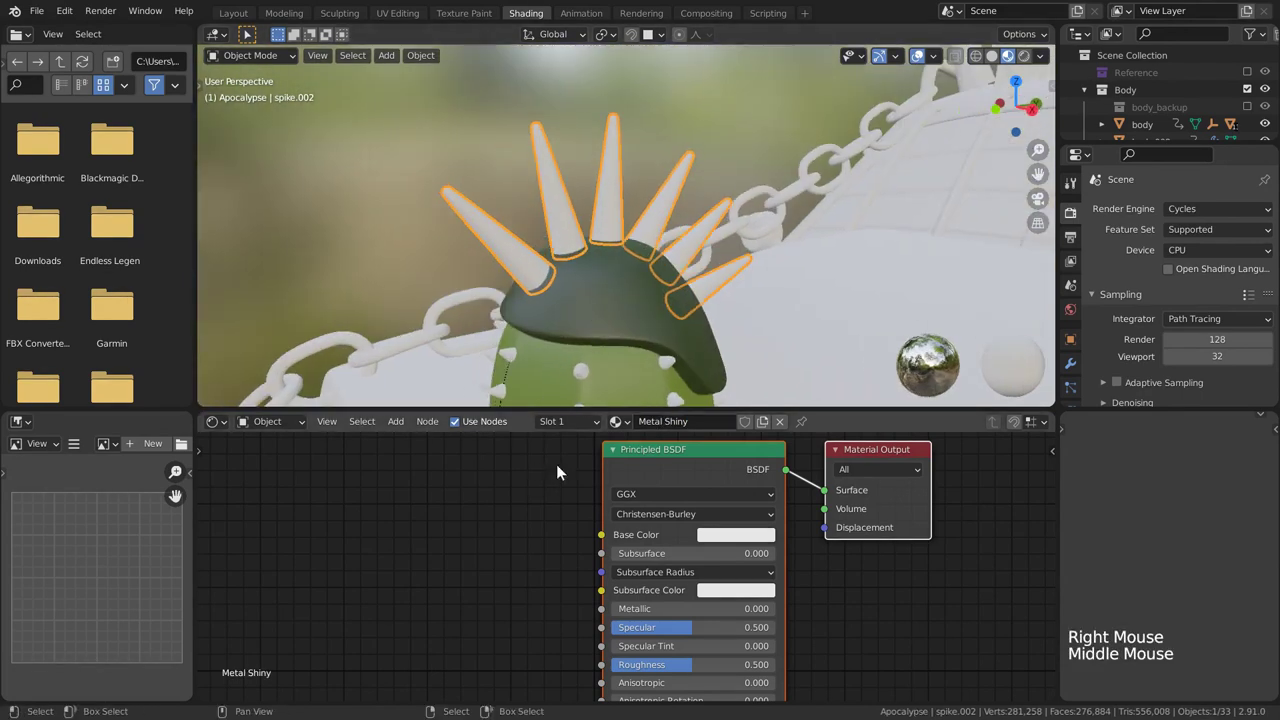
scroll(556, 464, "down", 5)
middle_click_drag(556, 464, 521, 510)
scroll(699, 473, "down", 2)
left_click(699, 473)
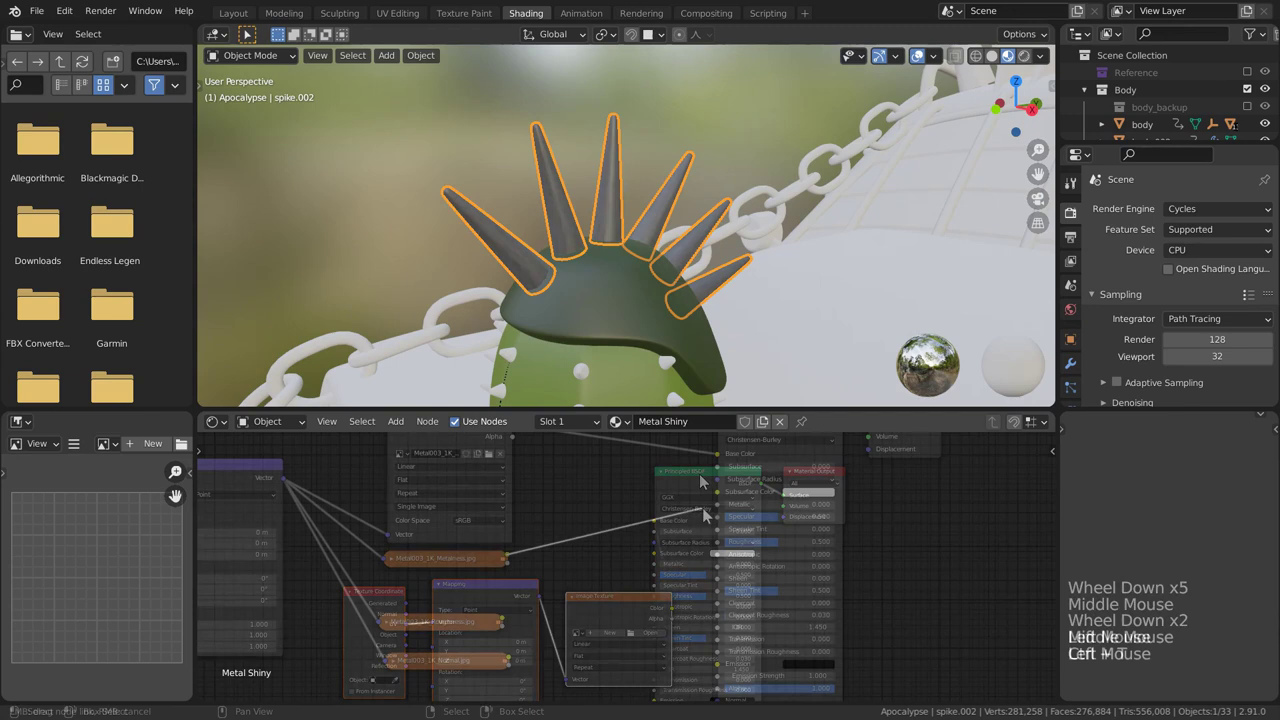
Step: Wire the Metal003 roughness and normal textures into the BSDF, with a Normal Map on the normal link
left_click_drag(502, 622, 712, 542)
middle_click_drag(545, 626, 566, 536)
left_click_drag(535, 571, 743, 609)
key("shift+a")
left_click(545, 520)
type("norm")
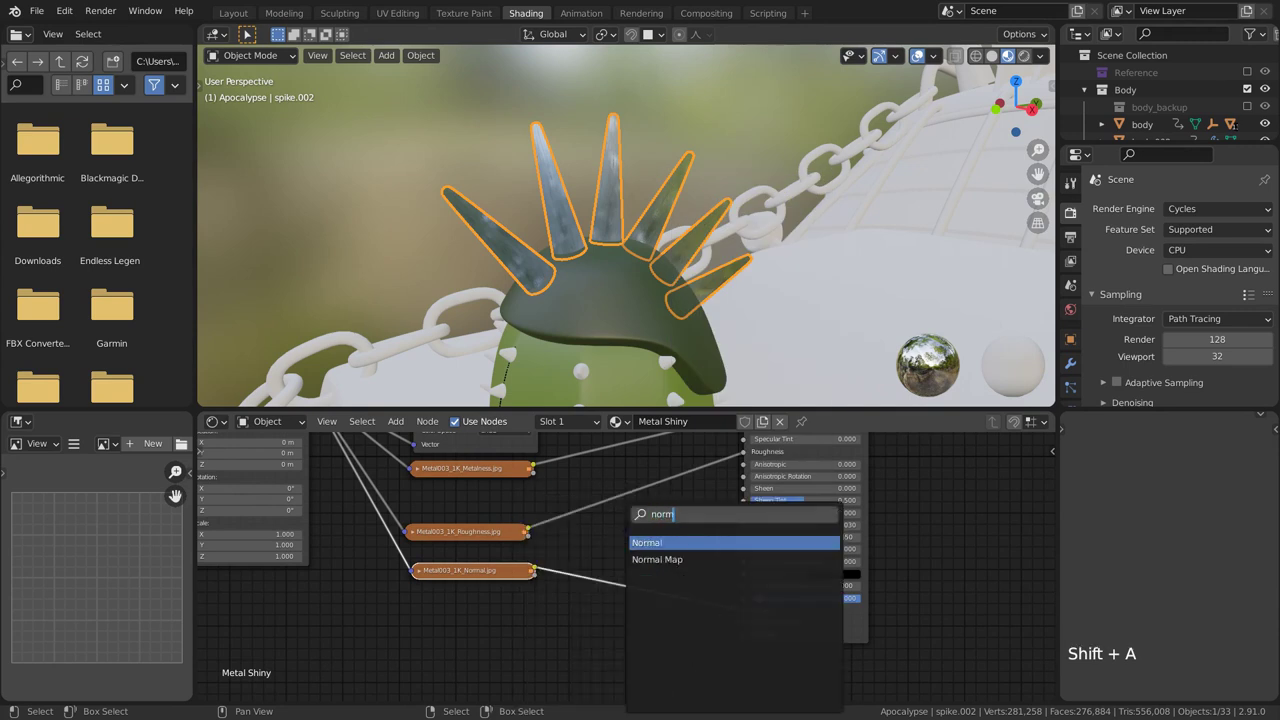
type("al ma")
key("Return")
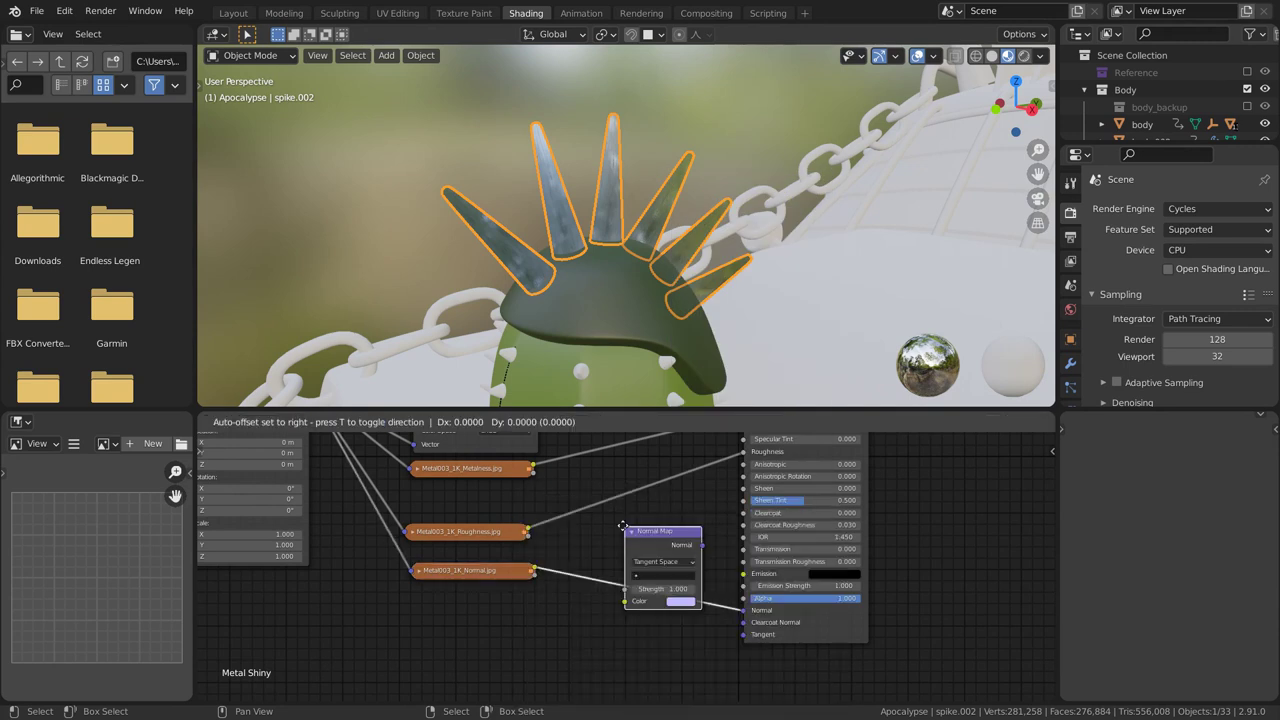
left_click(611, 545)
middle_click_drag(700, 250, 520, 260)
key("alt+a")
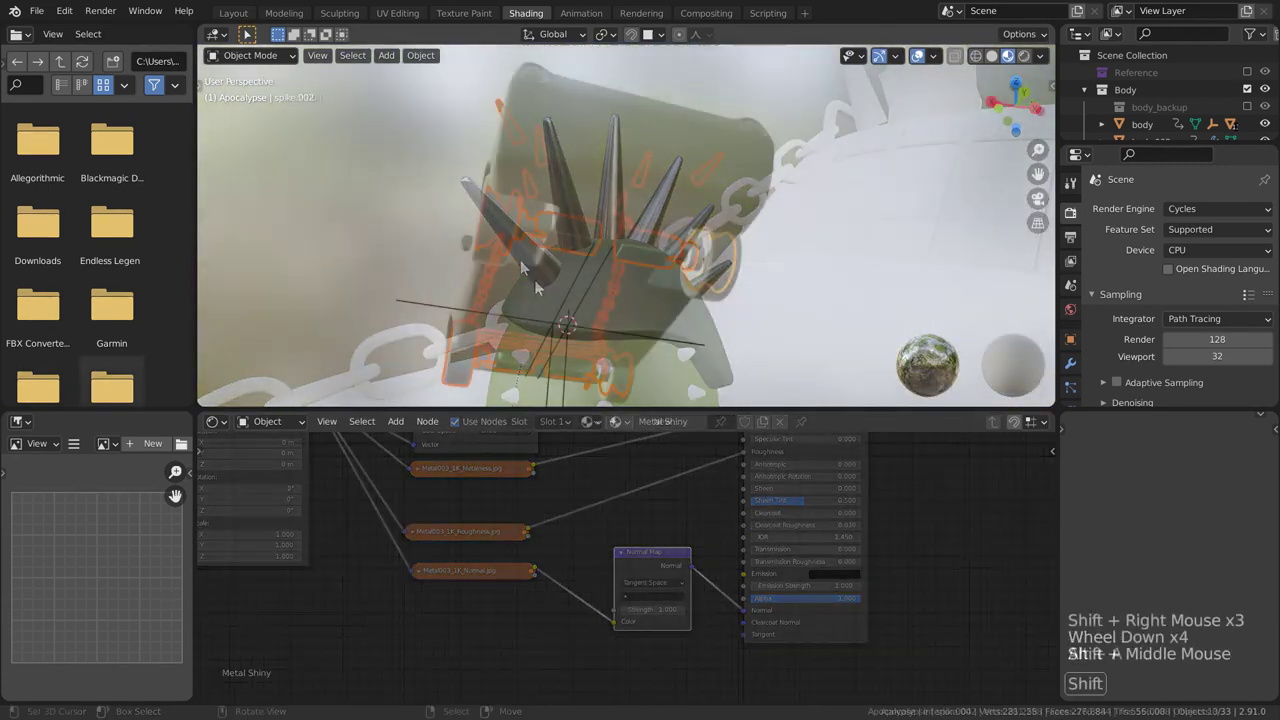
Step: Select the reinforcement bars, buzzsaws and front windshield rim
key("g")
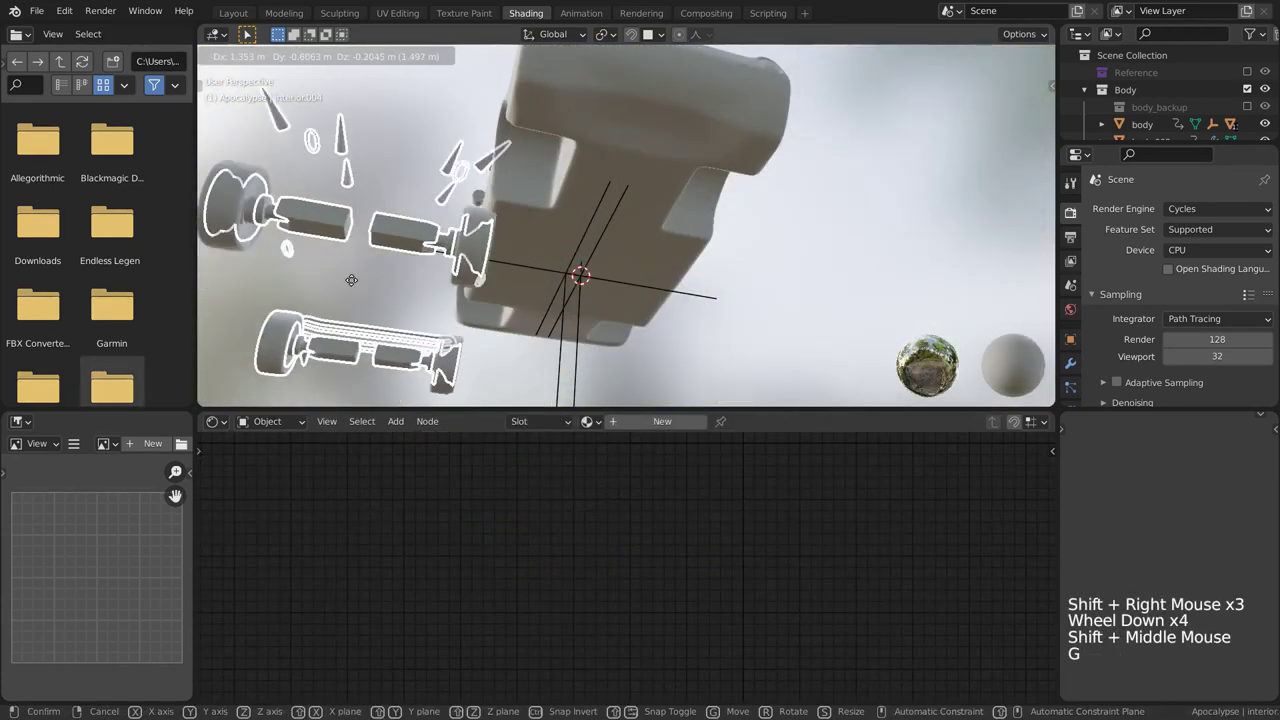
middle_click_drag(351, 280, 672, 286)
scroll(672, 286, "up", 3)
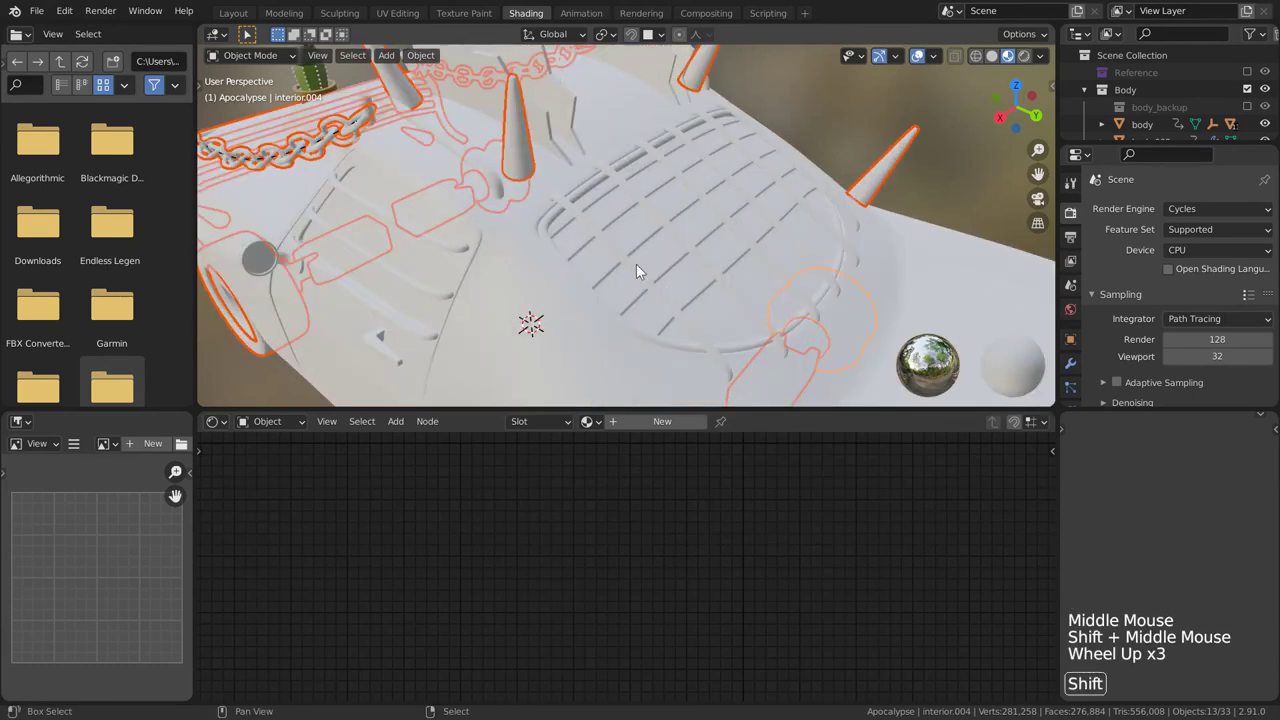
right_click(548, 230, "shift")
right_click(544, 125, "shift")
right_click(544, 125, "shift")
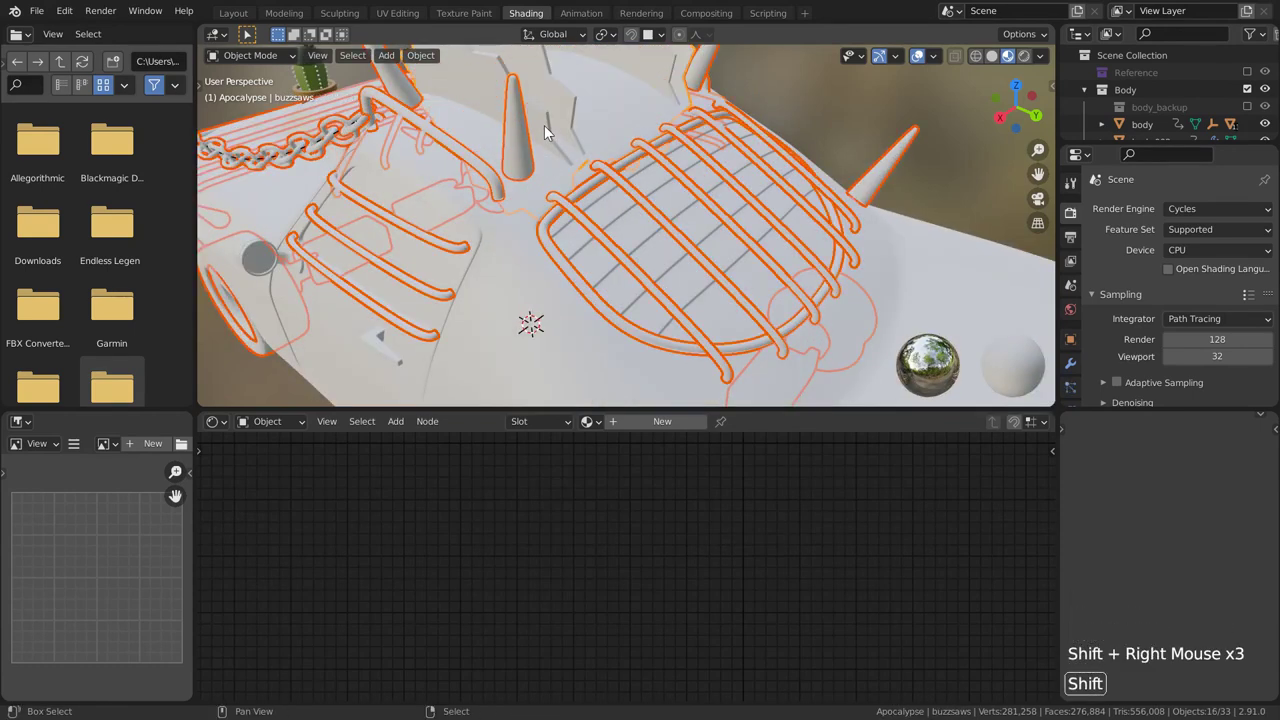
middle_click_drag(545, 127, 733, 147)
right_click(670, 199, "shift")
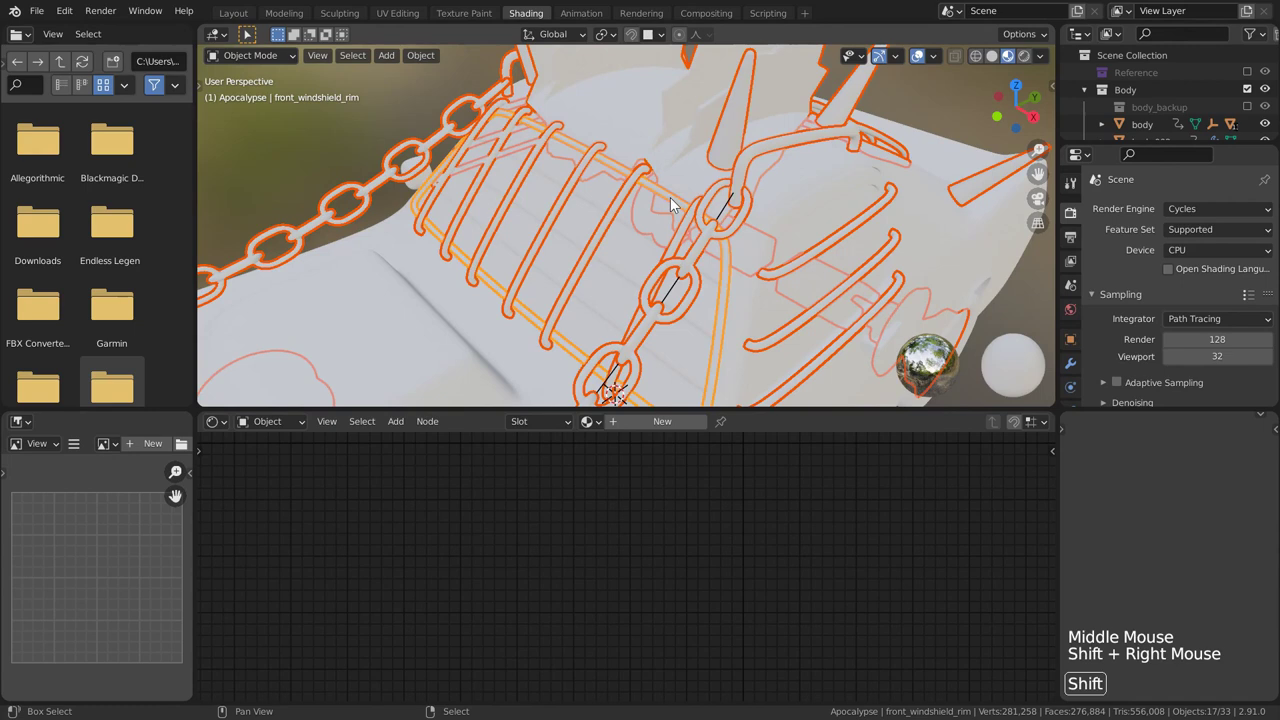
scroll(670, 197, "down", 3)
middle_click_drag(670, 197, 799, 239, "shift")
scroll(675, 175, "down", 1)
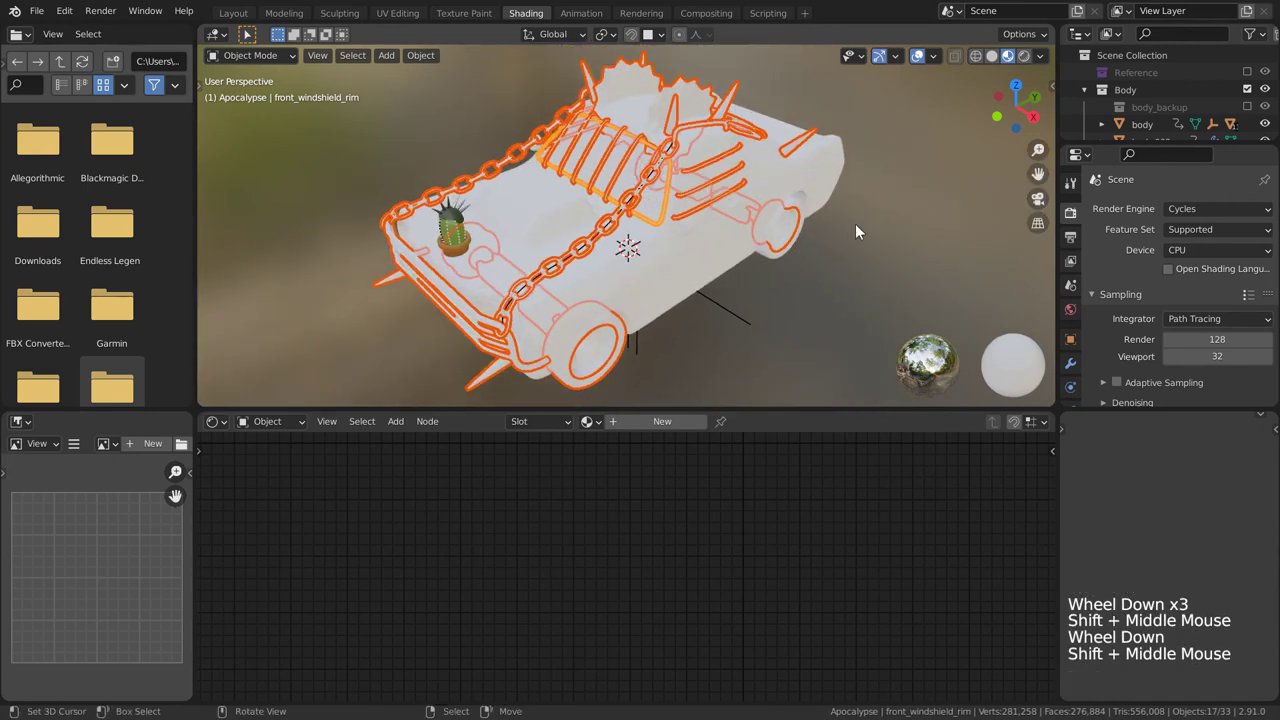
Step: Make a Metal Shiny spike active and link its material to all selected parts
right_click(447, 205, "shift")
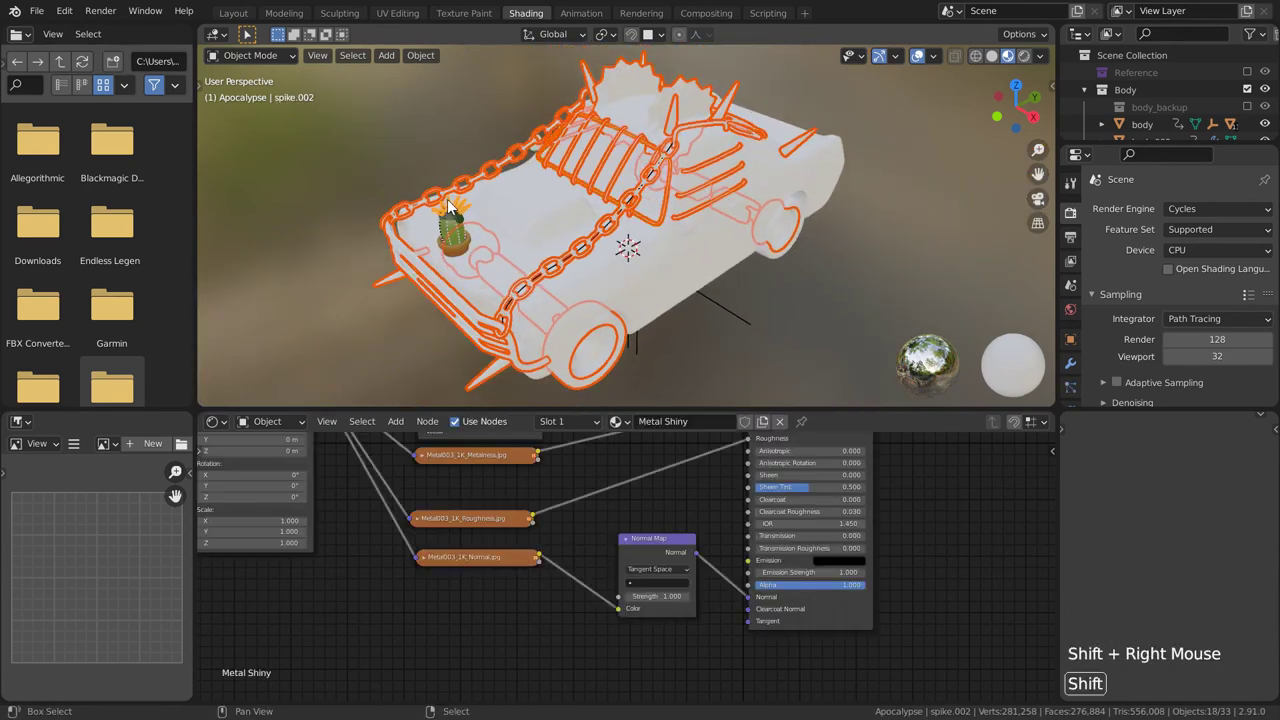
key("ctrl+l")
left_click(298, 242)
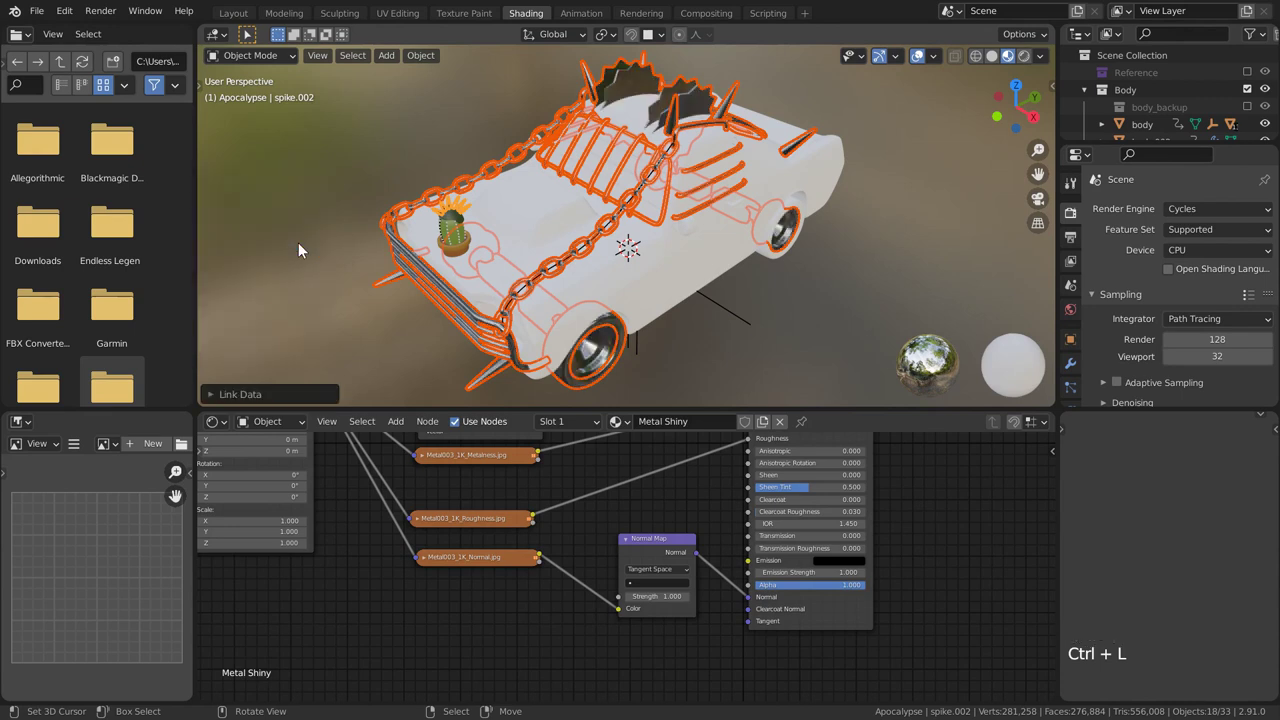
Step: Select the front wheel and remove the material from its outer part
key("alt+a")
middle_click_drag(682, 251, 708, 197)
scroll(600, 215, "down", 1)
scroll(573, 222, "up", 4)
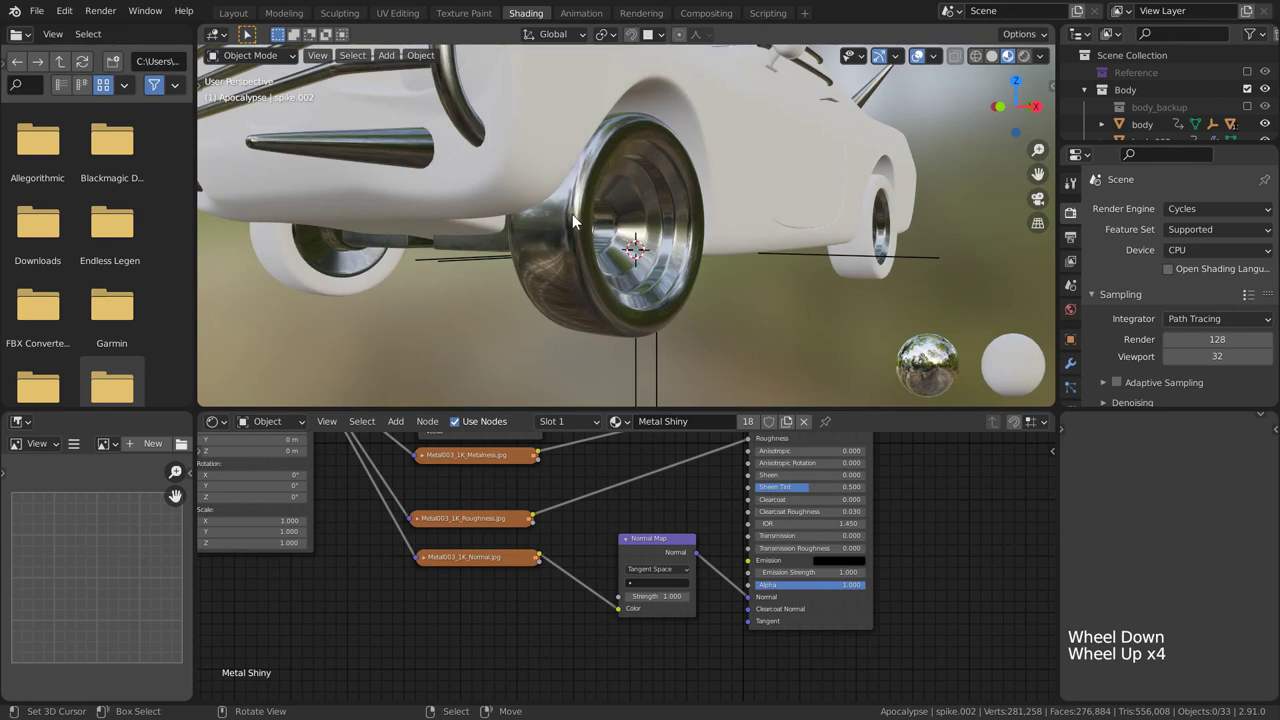
right_click(573, 222)
key("Tab")
key("a")
key("Tab")
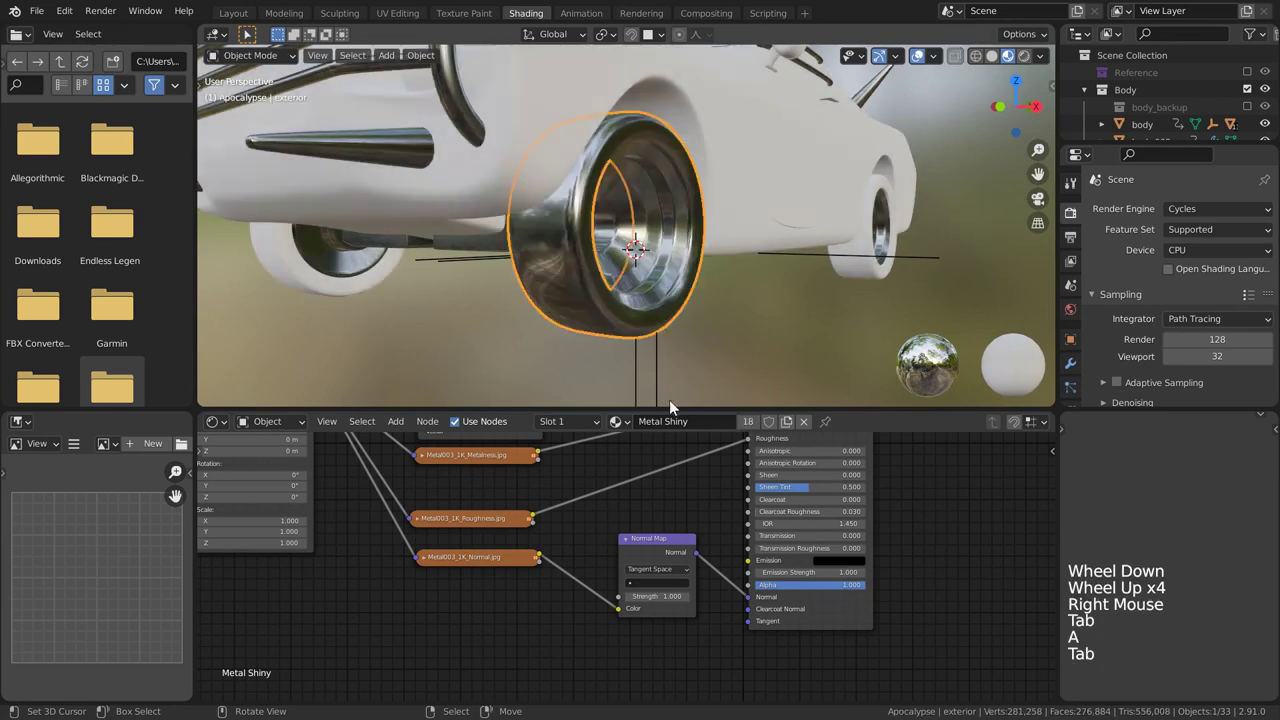
left_click(803, 421)
key("alt+a")
scroll(754, 223, "down", 4)
Step: Add a Normal Map node and route Normal.jpg through it into the BSDF Normal
middle_click_drag(754, 223, 750, 250, "shift")
middle_click_drag(750, 250, 744, 284)
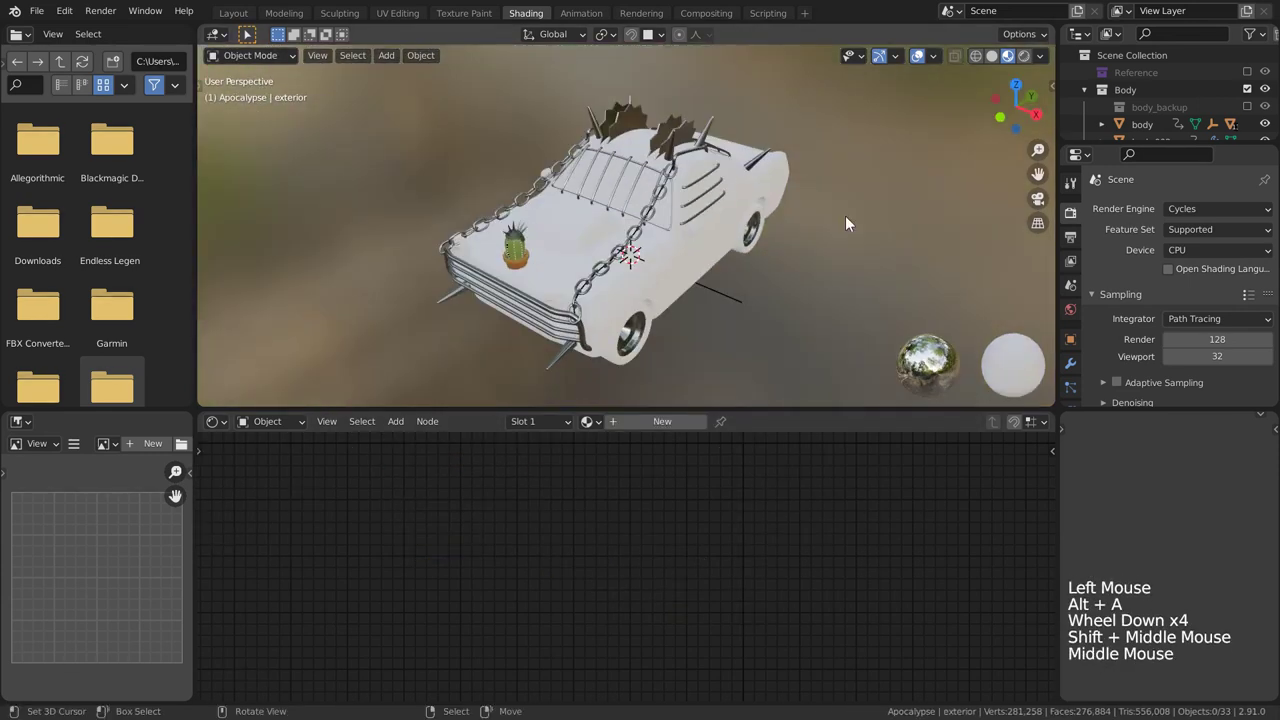
left_click(1142, 140)
key("shift+a")
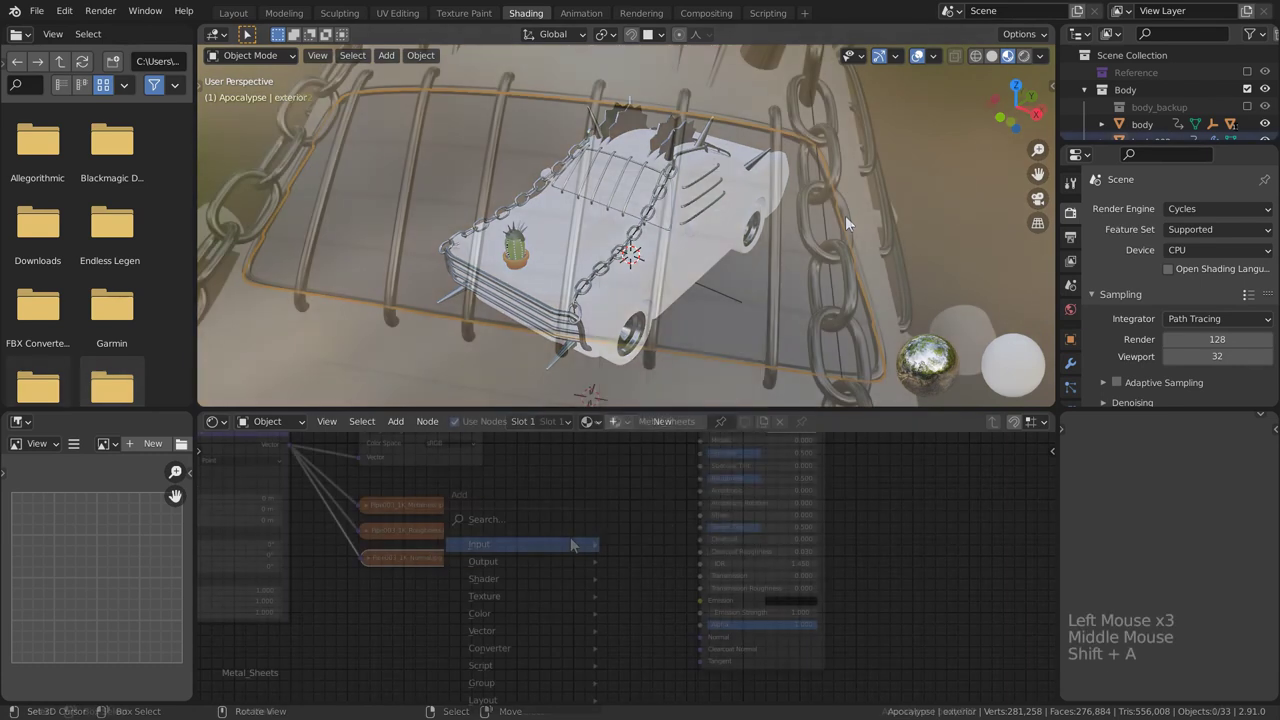
type("norm")
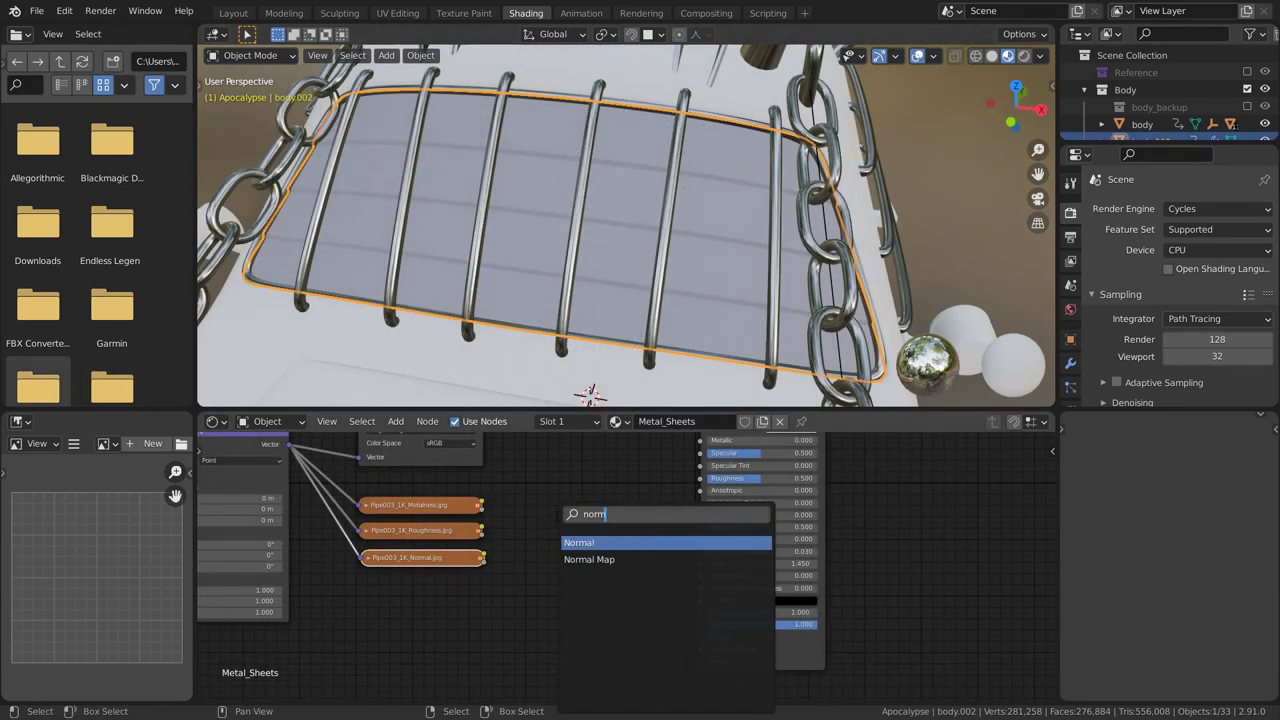
key("Down")
key("Return")
left_click(570, 578)
left_click_drag(483, 557, 535, 629)
left_click_drag(612, 571, 697, 636)
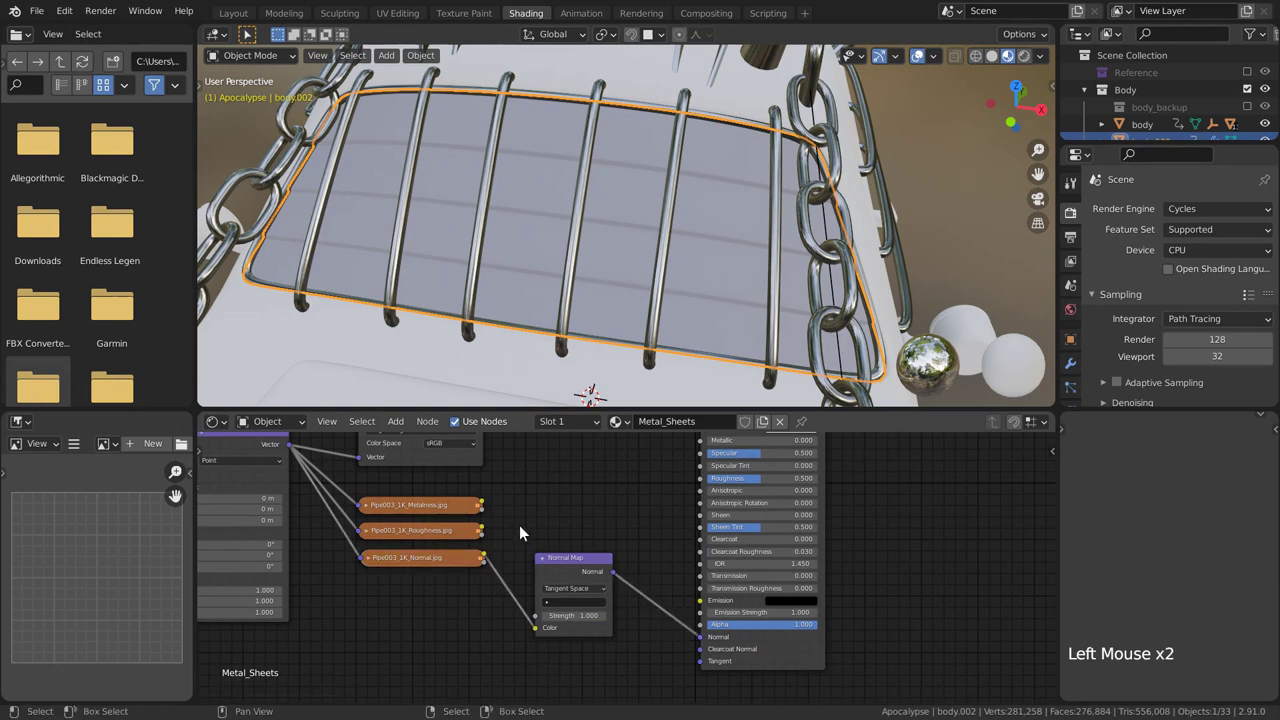
Step: Link Roughness.jpg to Roughness and Metalness.jpg to Metallic on the Metal_Sheets shader
left_click_drag(683, 505, 698, 481)
middle_click_drag(562, 545, 562, 548)
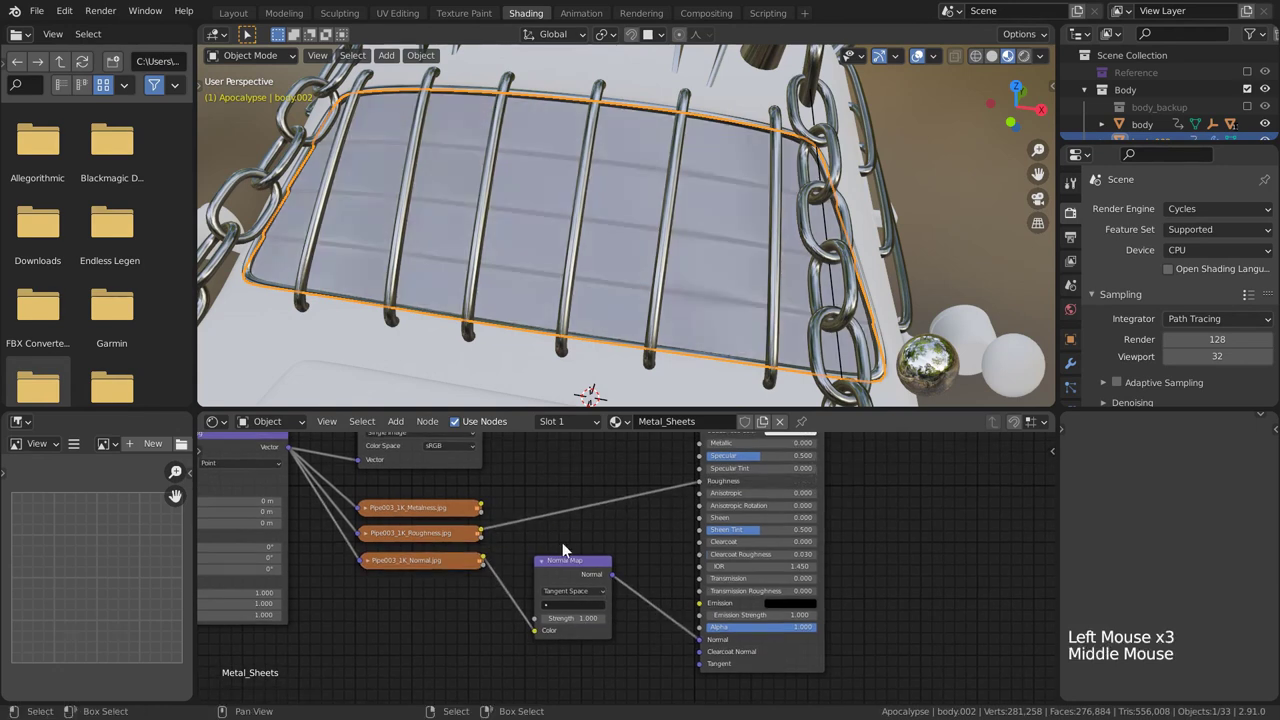
left_click_drag(484, 511, 698, 443)
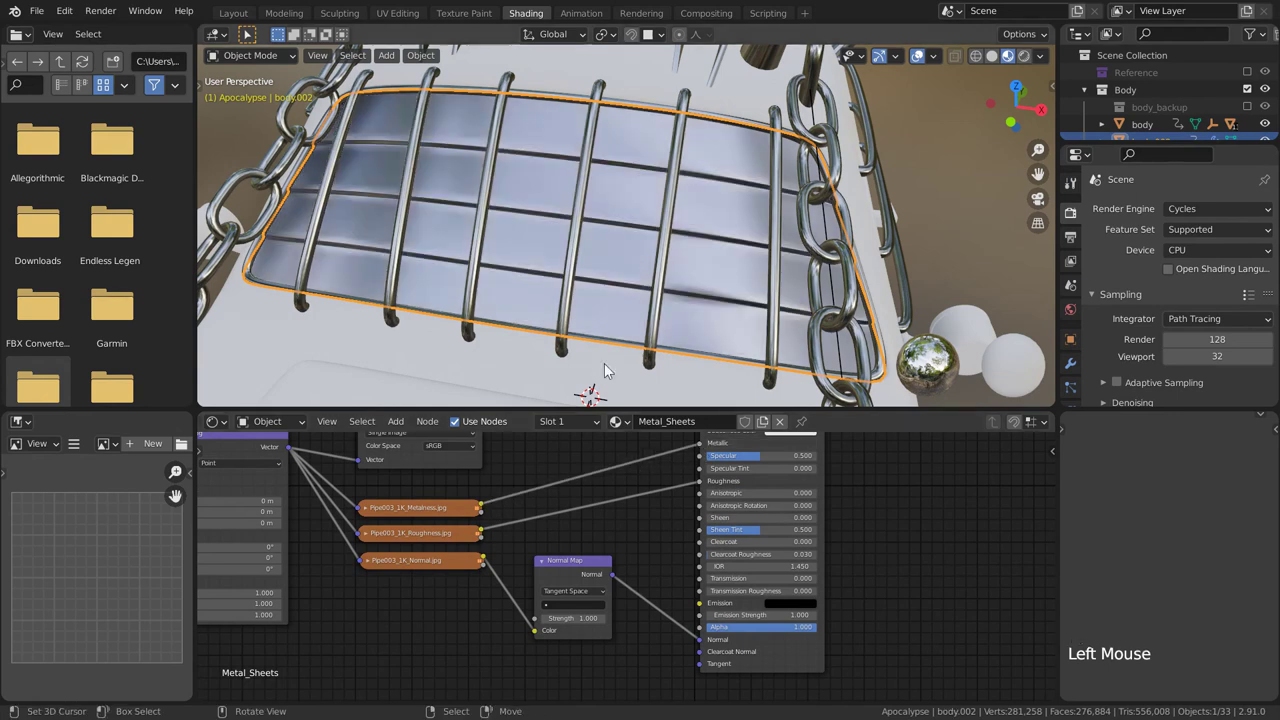
middle_click_drag(604, 368, 597, 220)
middle_click_drag(263, 489, 513, 537)
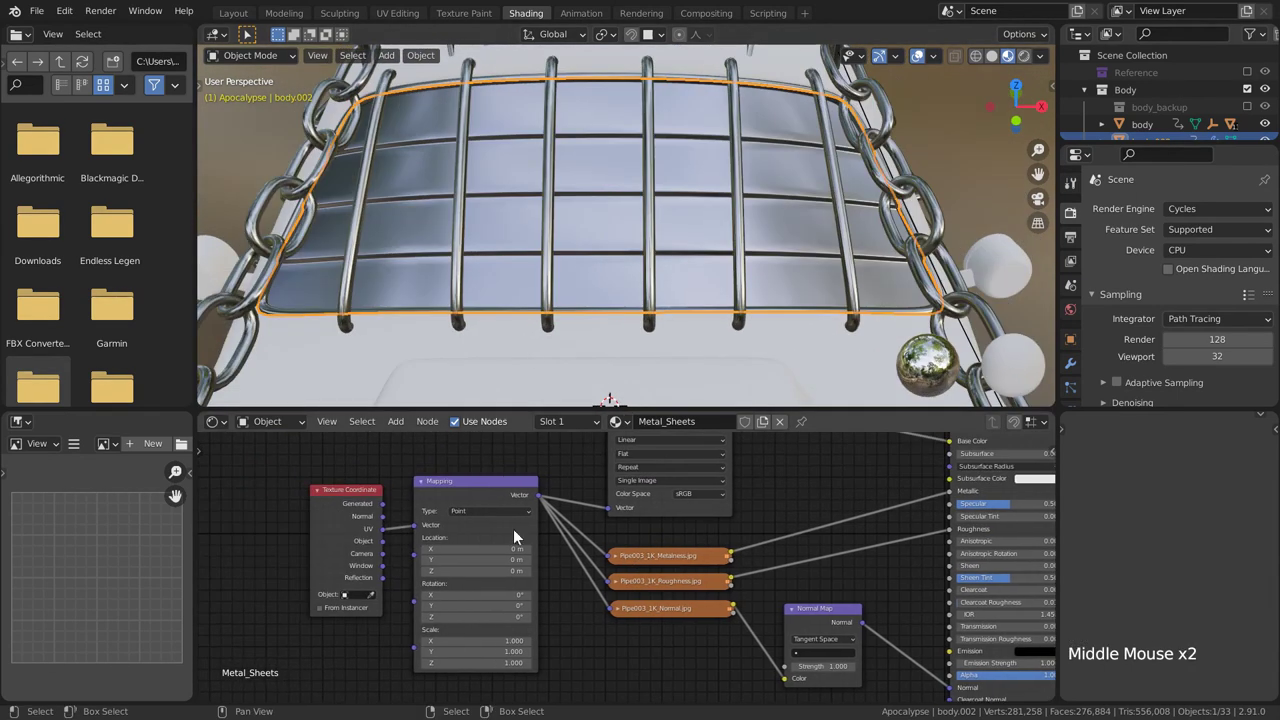
Step: UV-unwrap all faces of the grille sheet mesh
key("Tab")
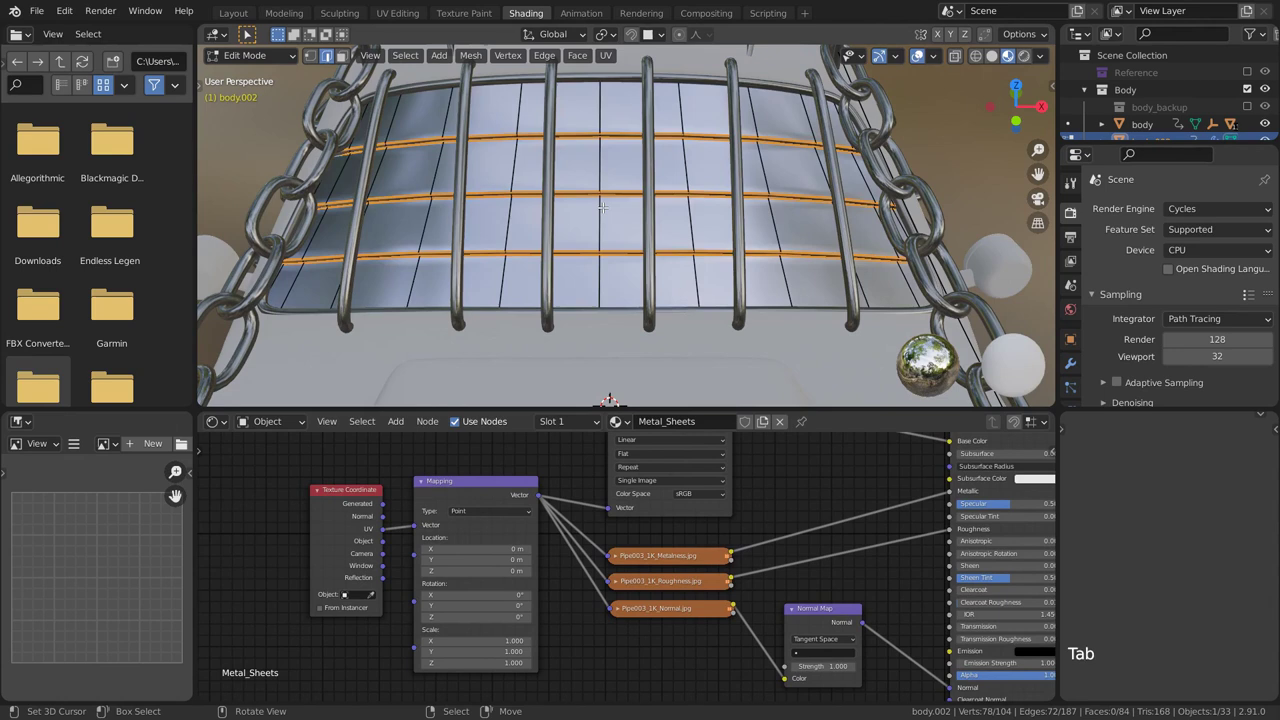
key("a")
key("u")
left_click(602, 207)
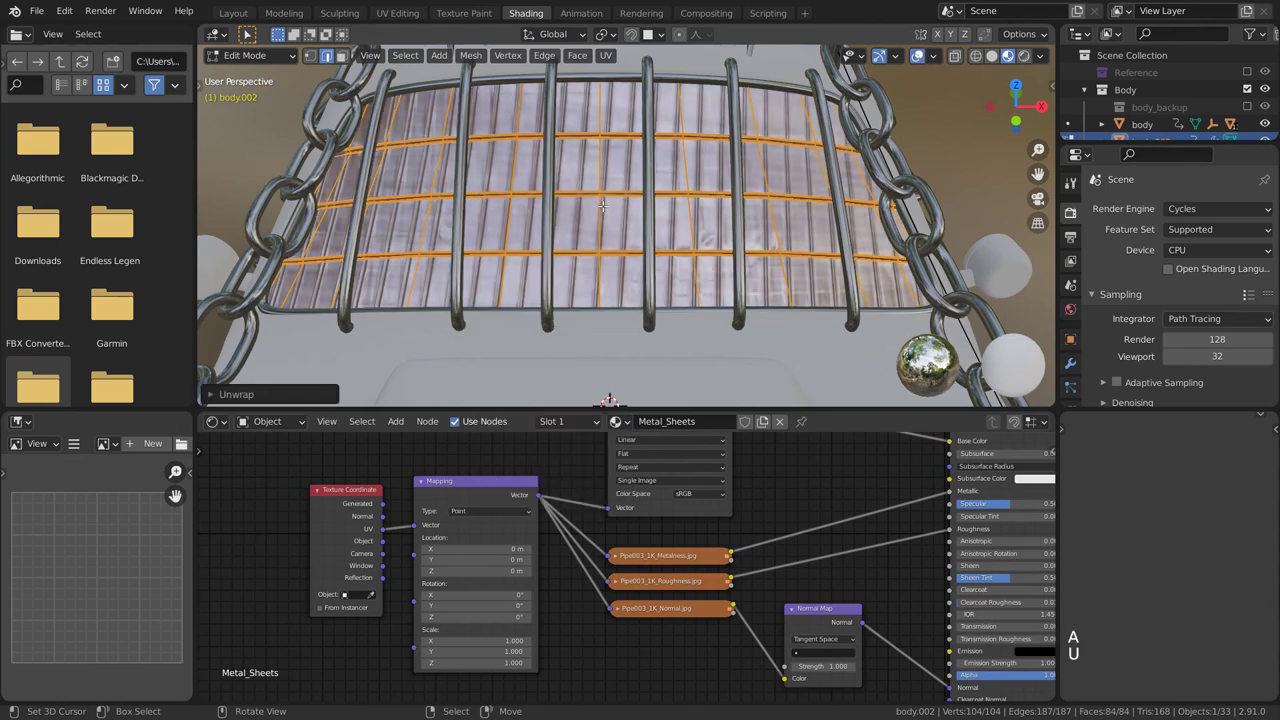
key("Tab")
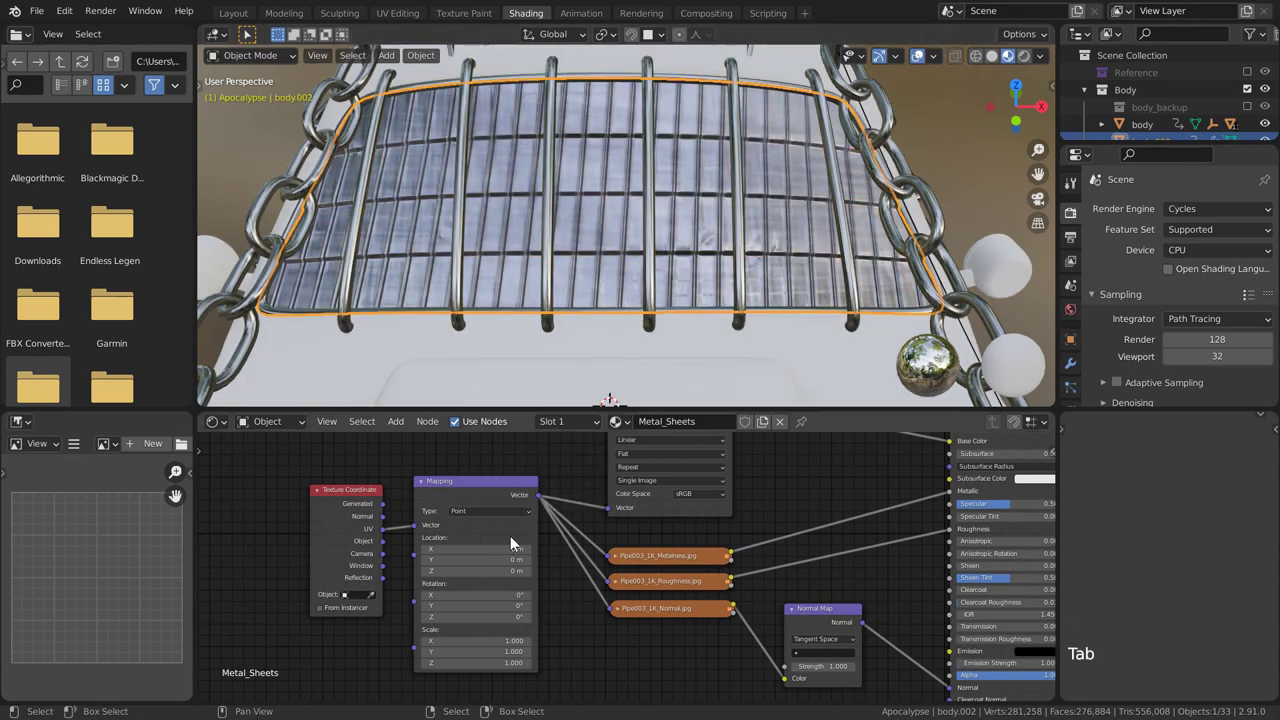
Step: Set the Mapping node's Z rotation to 88° so the metal stripes run horizontally
mouse_move(476, 617)
left_mouse_down()
mouse_move(528, 617)
mouse_move(490, 618)
left_mouse_up()
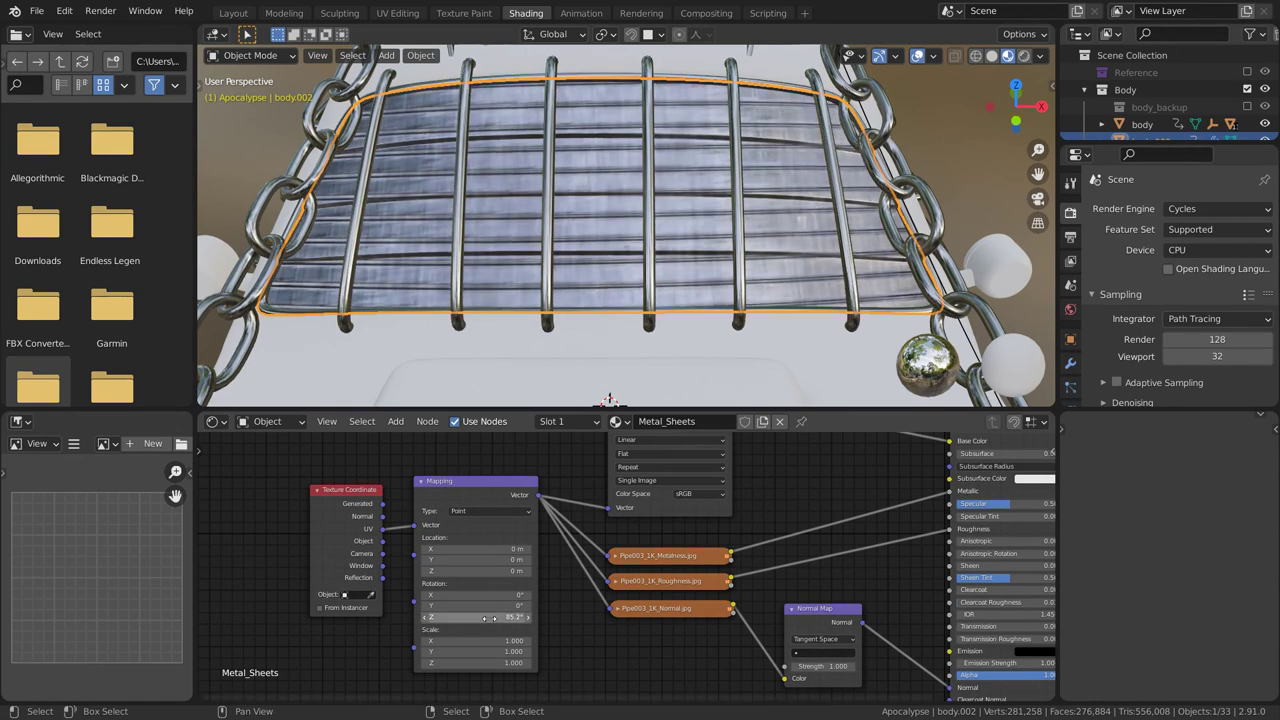
type("88")
key("Return")
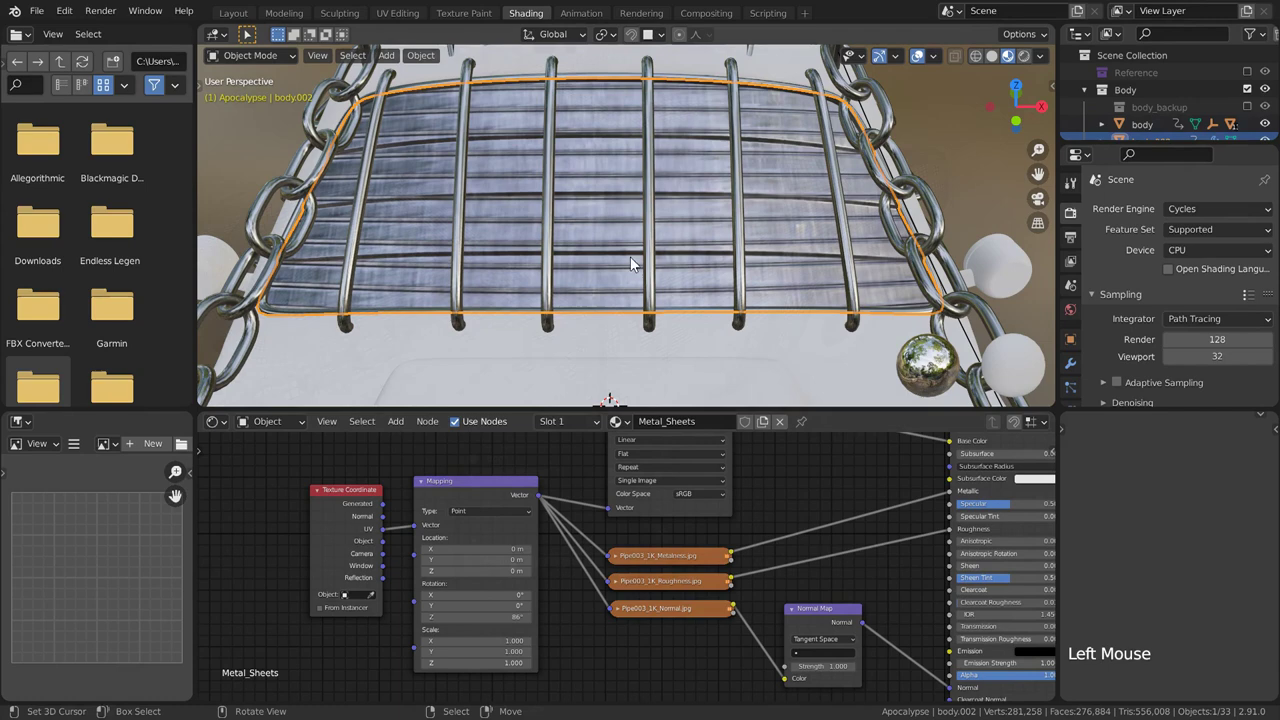
Step: UV-unwrap the car body mesh, then deselect everything
key("Tab")
middle_click_drag(630, 256, 512, 240)
key("u")
left_click(668, 270)
key("Tab")
key("alt+a")
scroll(569, 258, "down", 2)
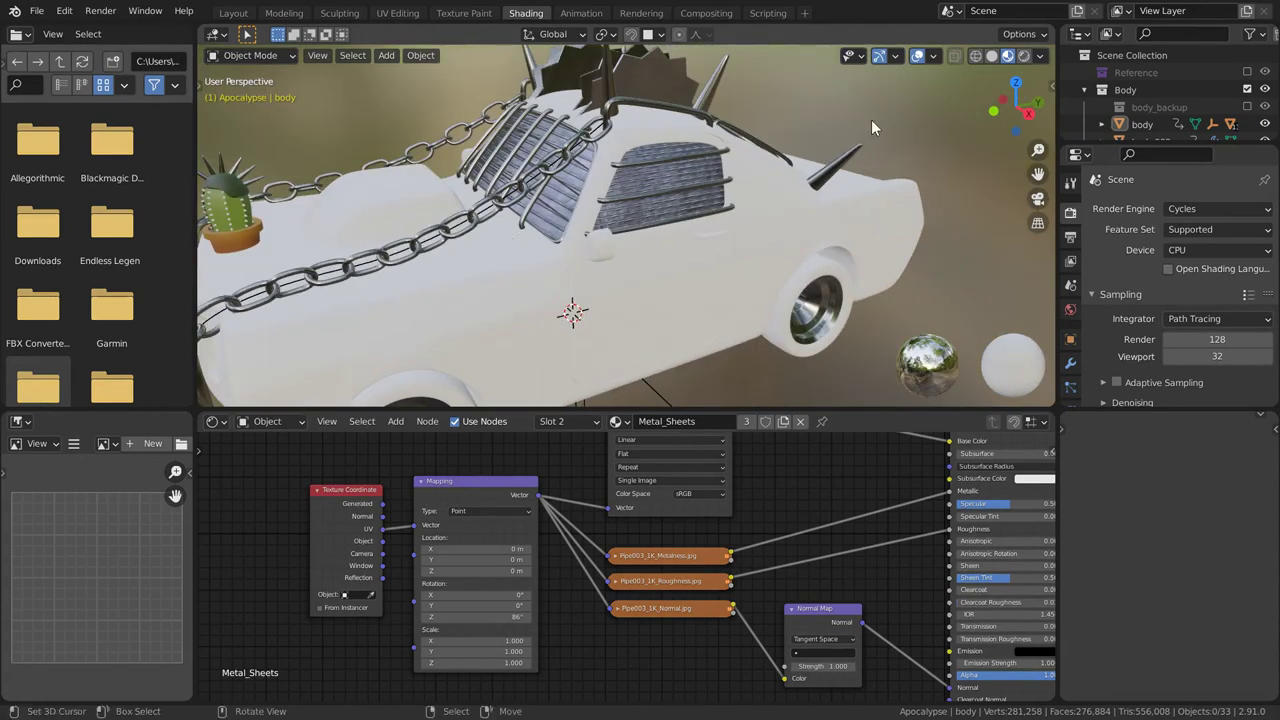
Step: Briefly check face orientation in the overlays and orbit toward the grille end
left_click(933, 56)
left_click(827, 404)
left_click(827, 404)
scroll(555, 250, "down", 2)
middle_click_drag(560, 255, 650, 230, "shift")
middle_click_drag(650, 230, 740, 206)
scroll(783, 206, "up", 2)
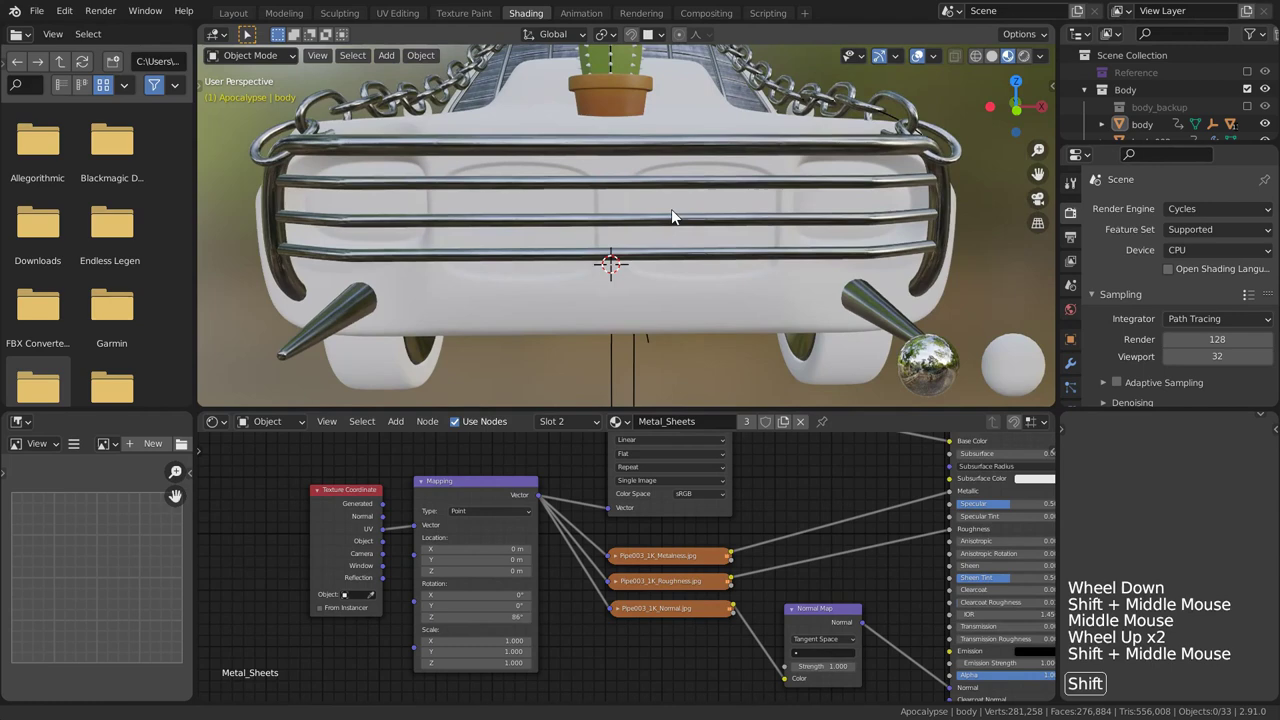
Step: In Edit Mode on the car body, select the edge loops around the grille openings
right_click(668, 212)
key("Tab")
scroll(641, 207, "up", 2)
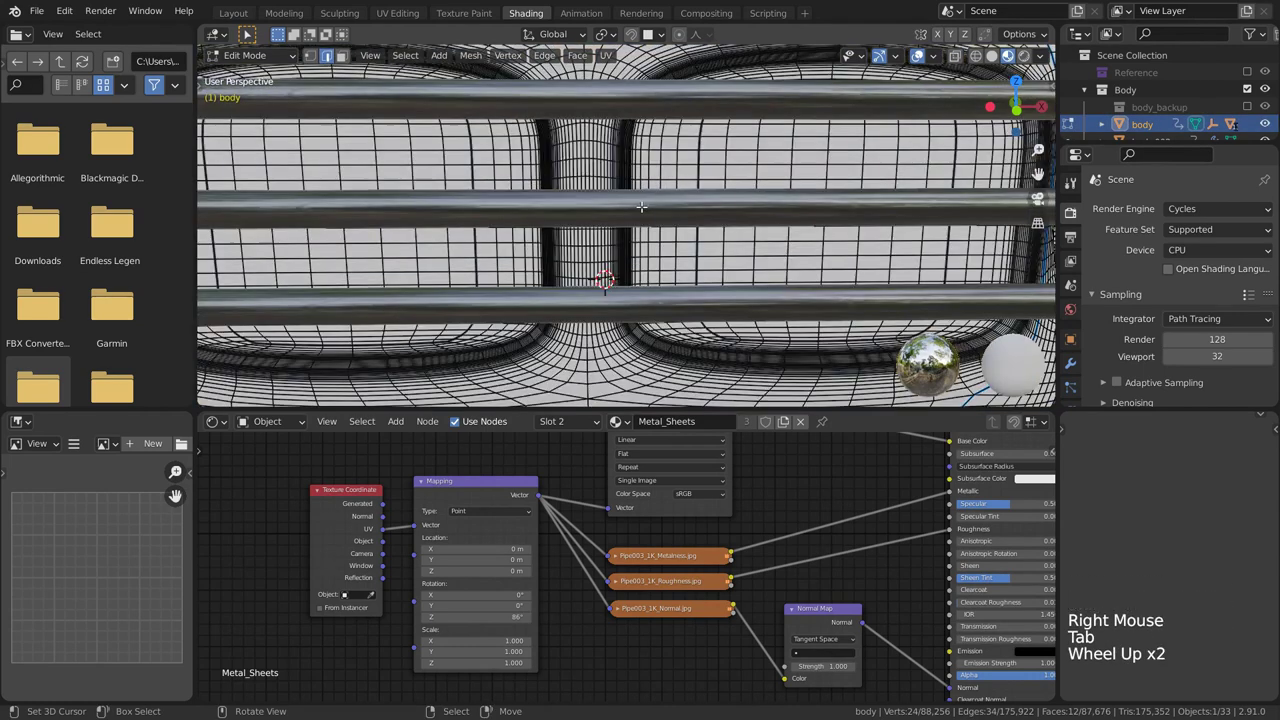
middle_click_drag(641, 207, 645, 262, "shift")
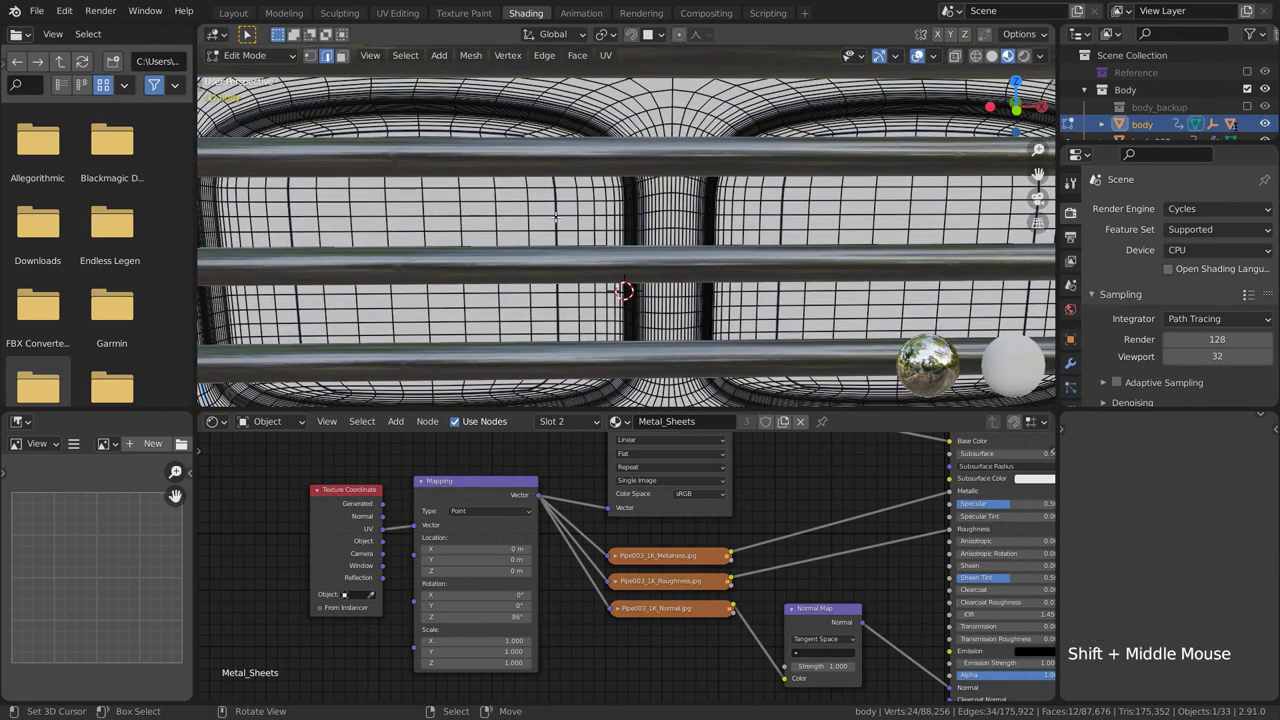
middle_click_drag(556, 216, 610, 200, "ctrl")
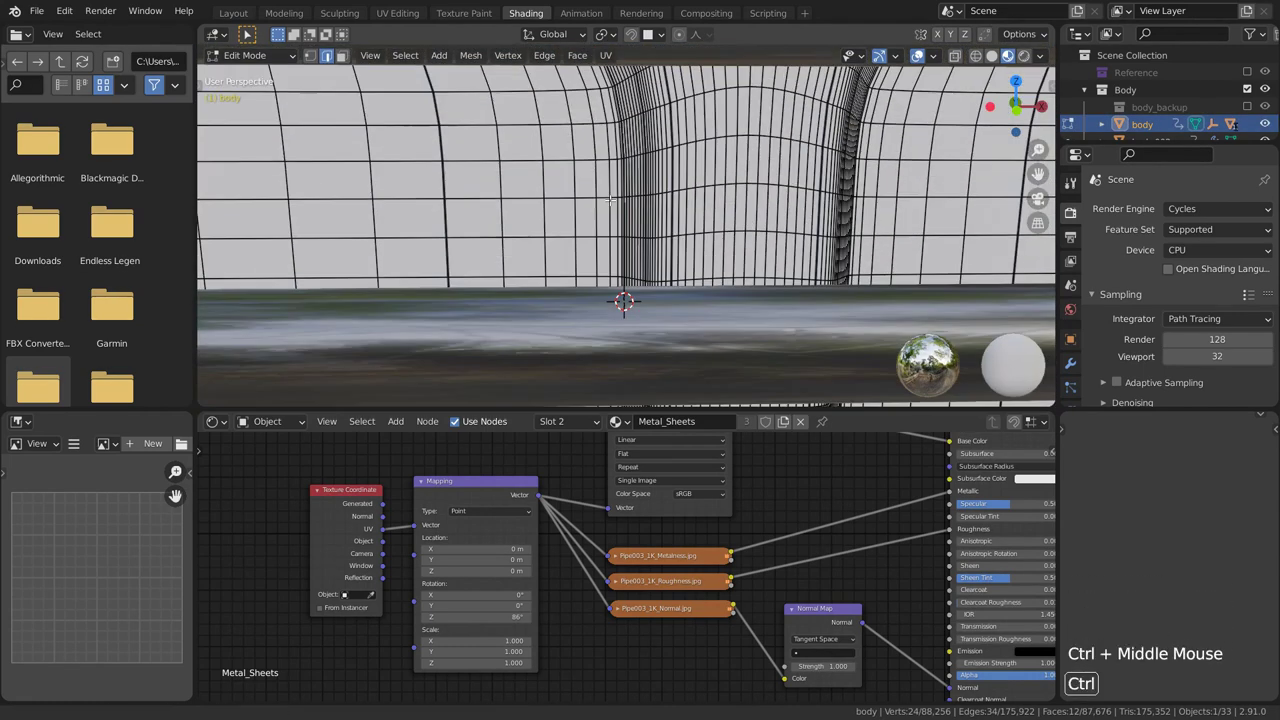
right_click(614, 103, "alt")
middle_click_drag(614, 103, 659, 126)
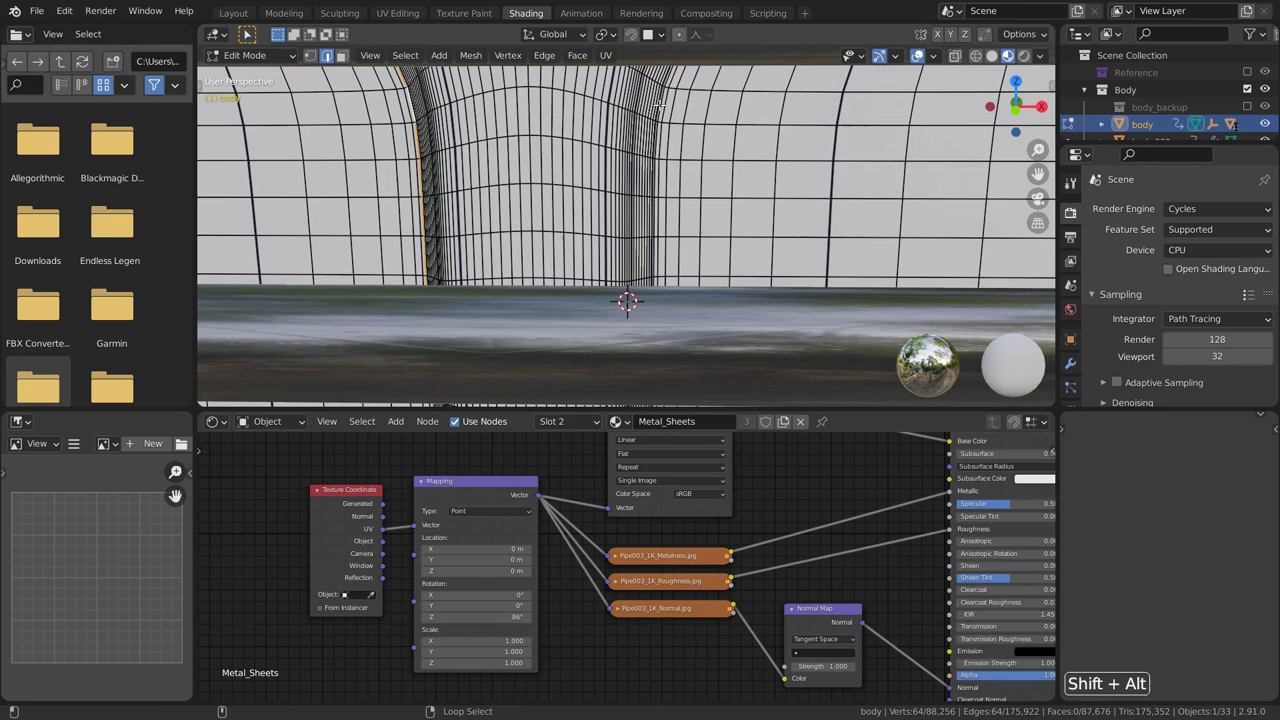
scroll(658, 110, "down", 4)
key("alt+z")
scroll(652, 262, "up", 2)
key("alt+z")
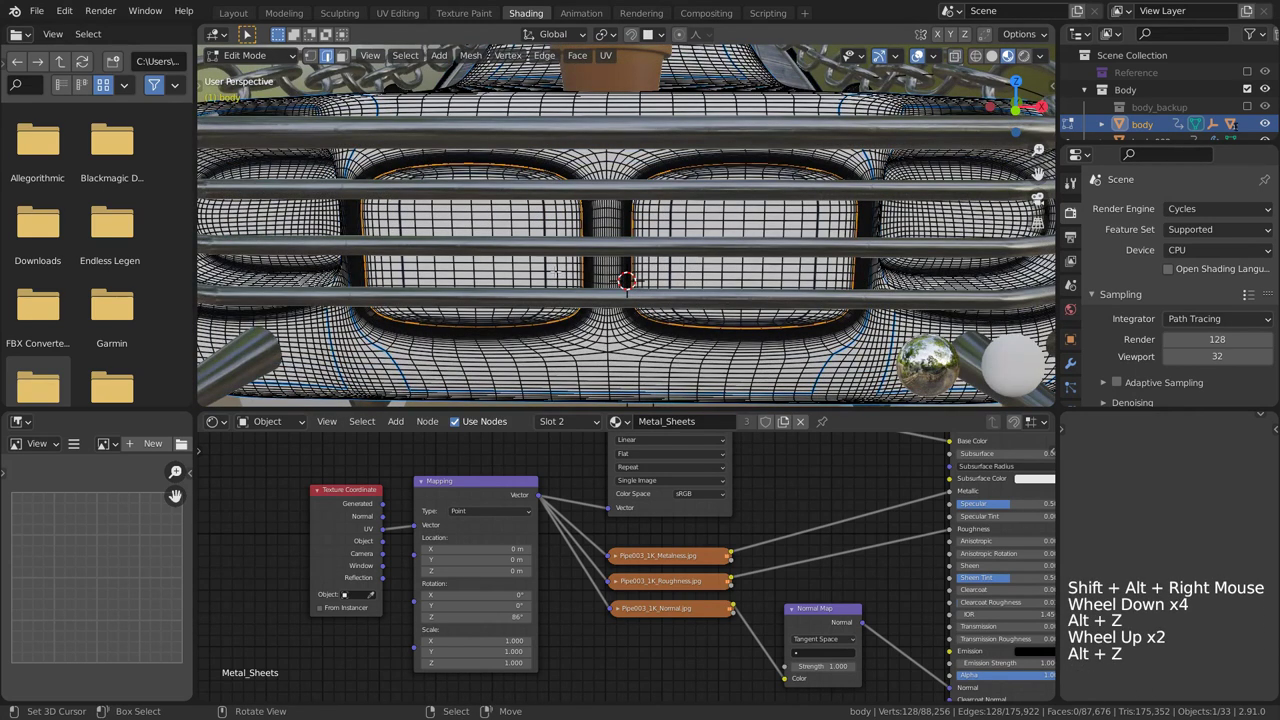
Step: Select the loops' inner region, assign Metal_Sheets to those faces, and unwrap them
left_click(422, 58)
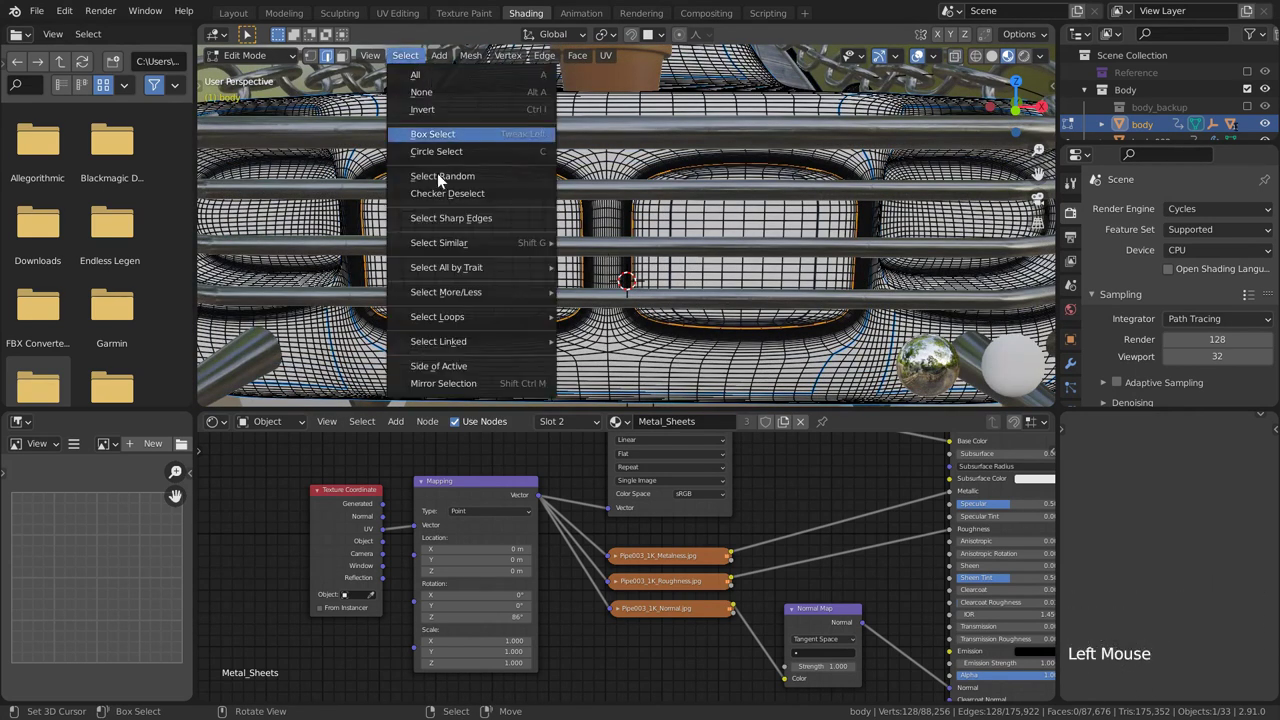
mouse_move(484, 316)
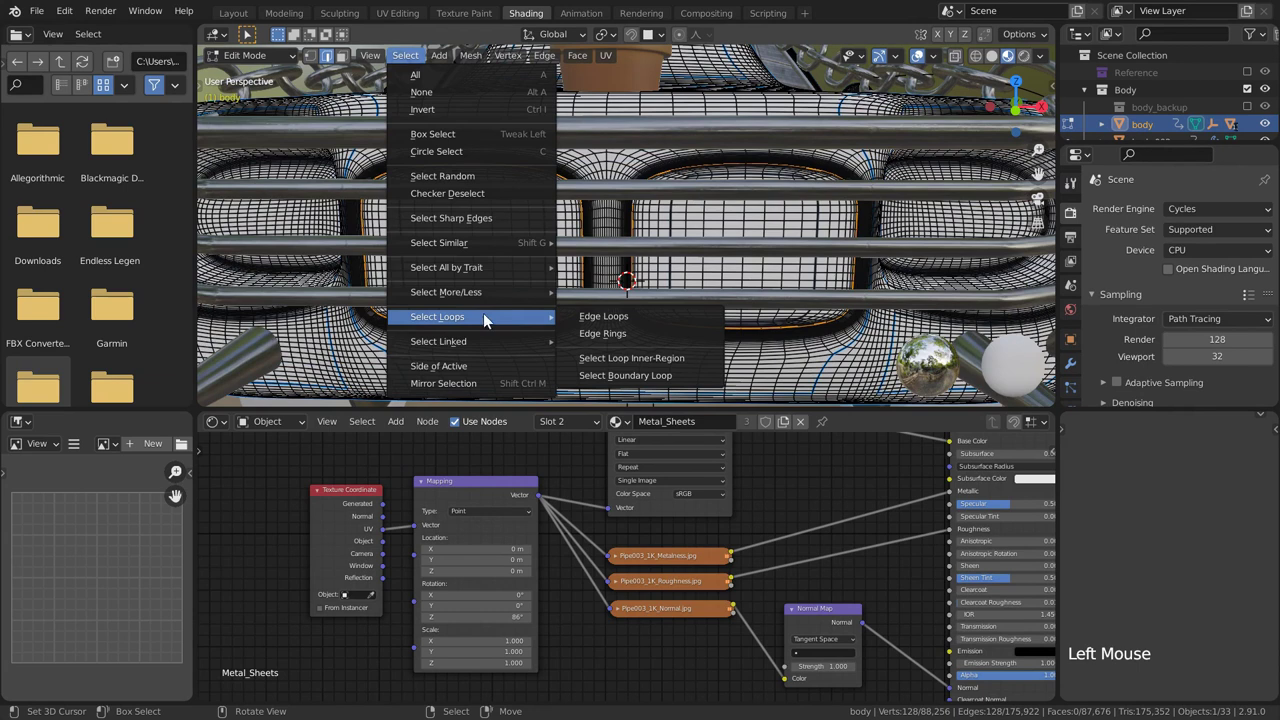
left_click(705, 361)
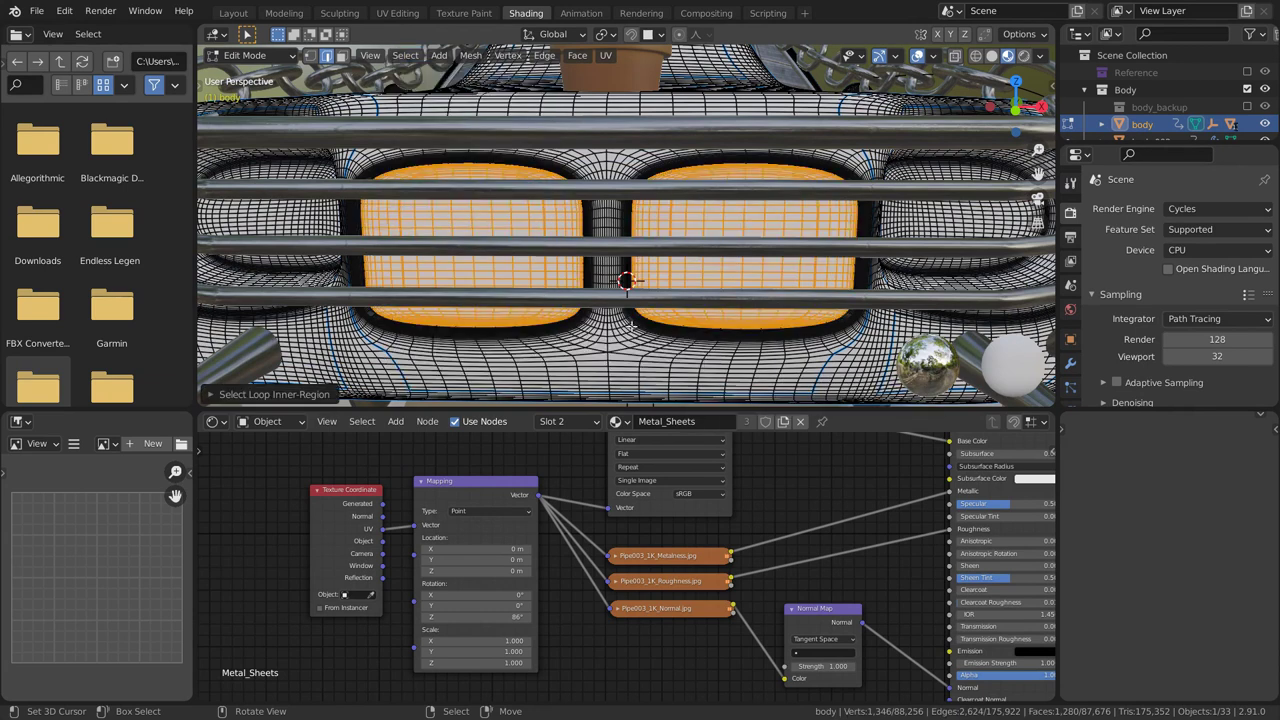
left_click(585, 421)
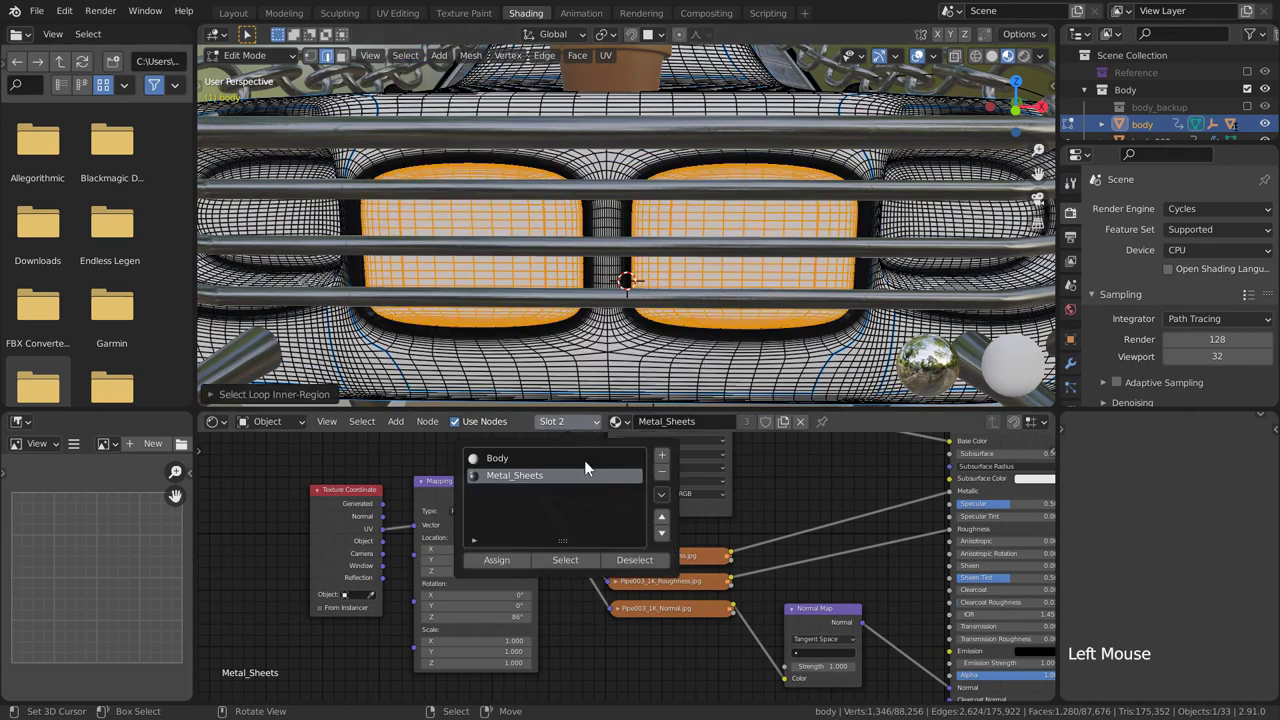
left_click(513, 562)
key("u")
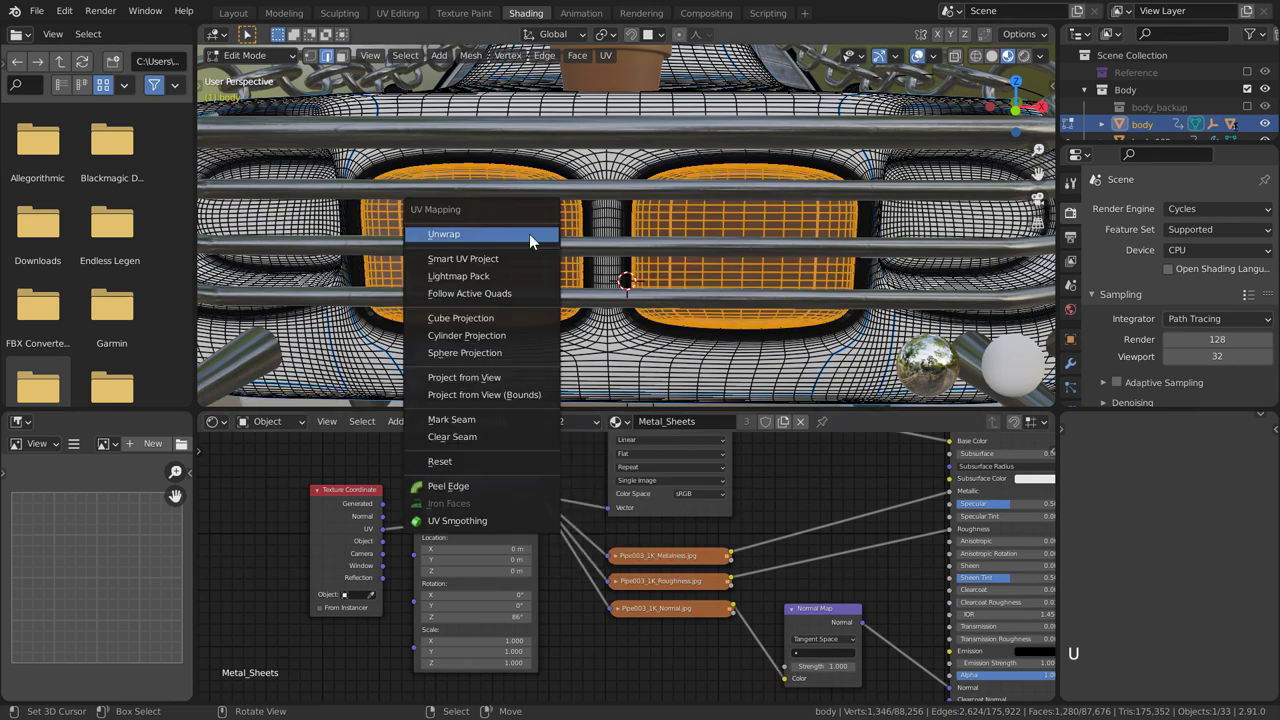
key("Tab")
Step: Hide the viewport overlays and preview the texture coordinates on the tire
key("alt+a")
scroll(545, 250, "down", 3)
key("shift+alt+z")
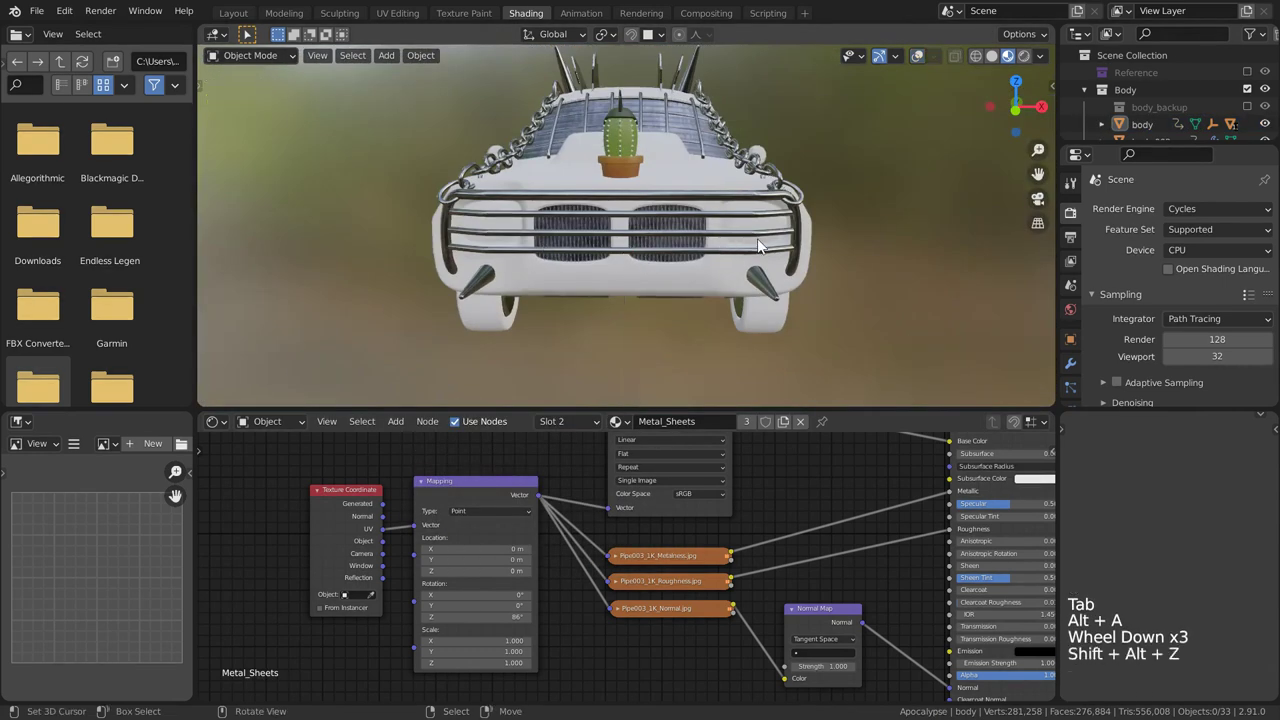
middle_click_drag(545, 250, 696, 263)
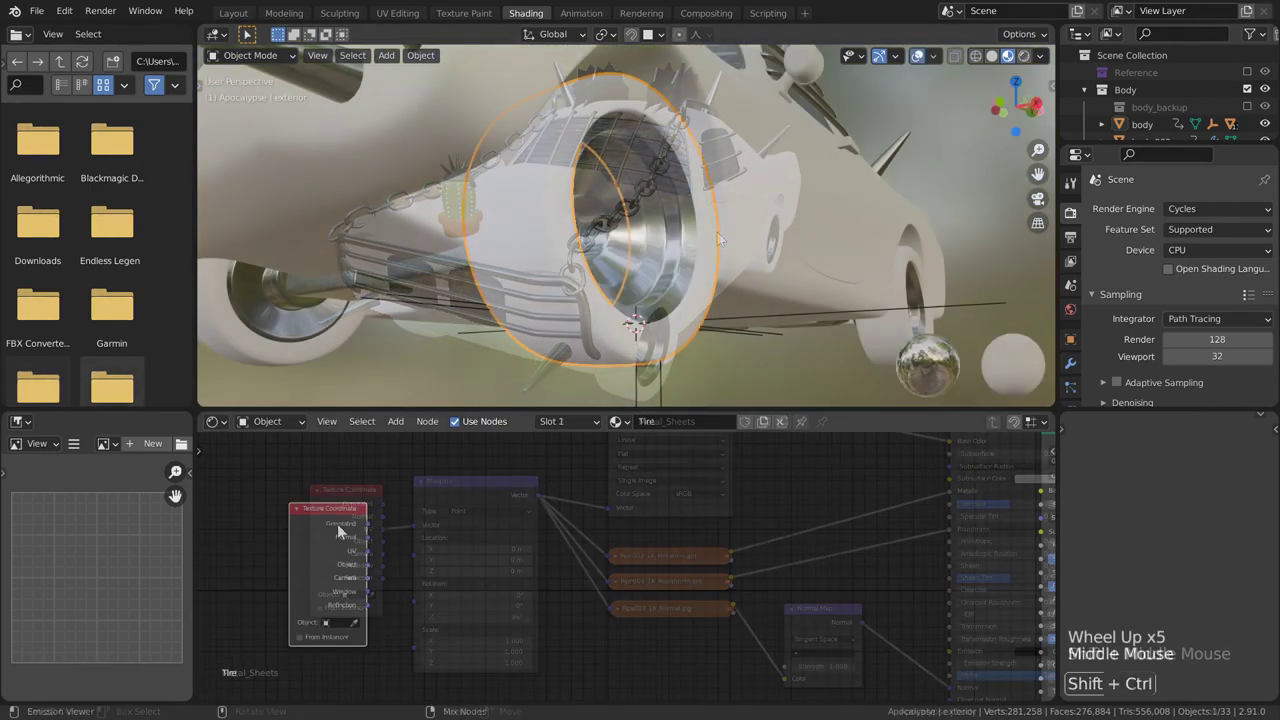
left_click(318, 522, "ctrl+shift")
scroll(474, 262, "down", 3)
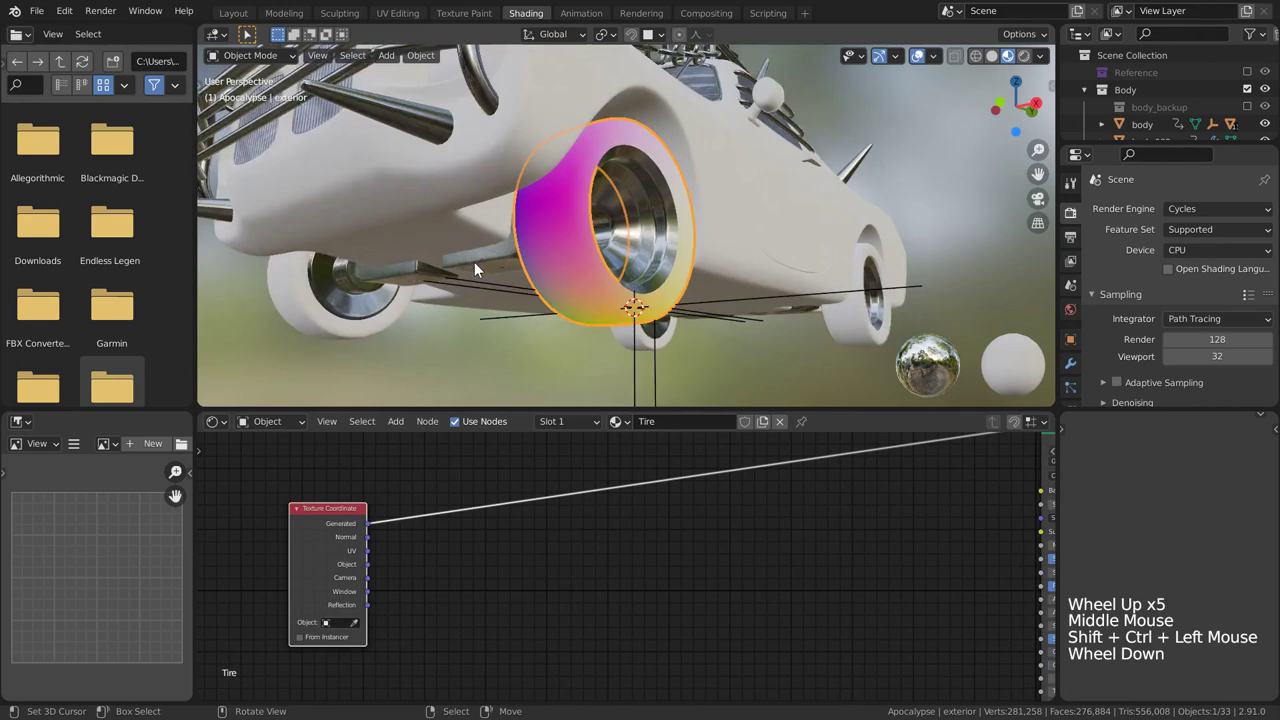
middle_click_drag(474, 262, 523, 251)
Step: Link the Tire material from the pink tire to the other tires
right_click(452, 270)
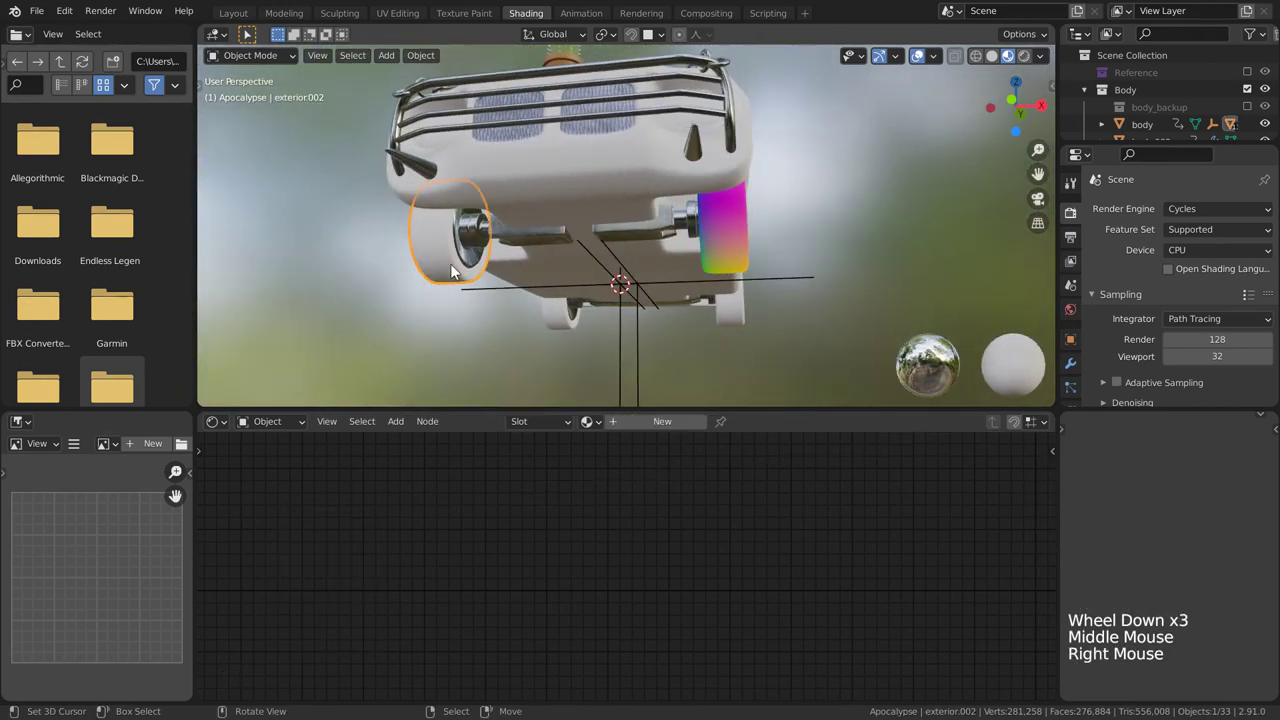
right_click(563, 319, "shift")
right_click(712, 228, "shift")
key("ctrl+l")
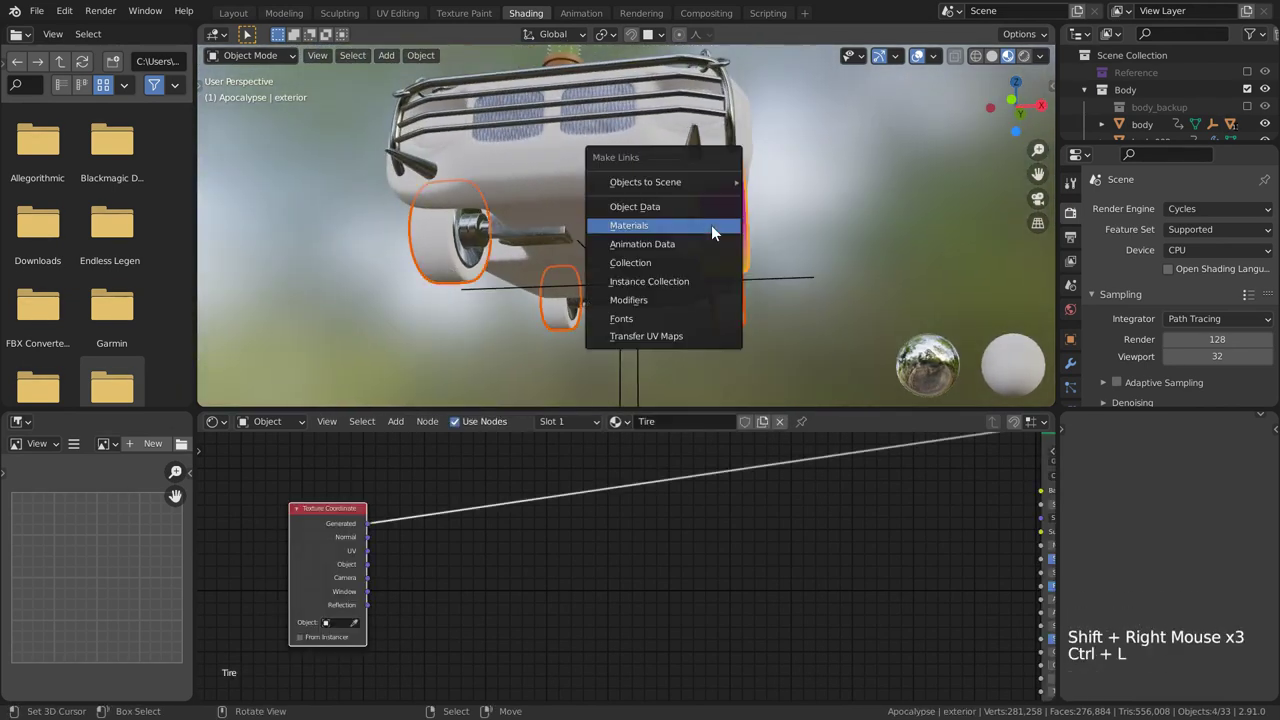
left_click(711, 228)
key("alt+a")
middle_click_drag(711, 225, 640, 248)
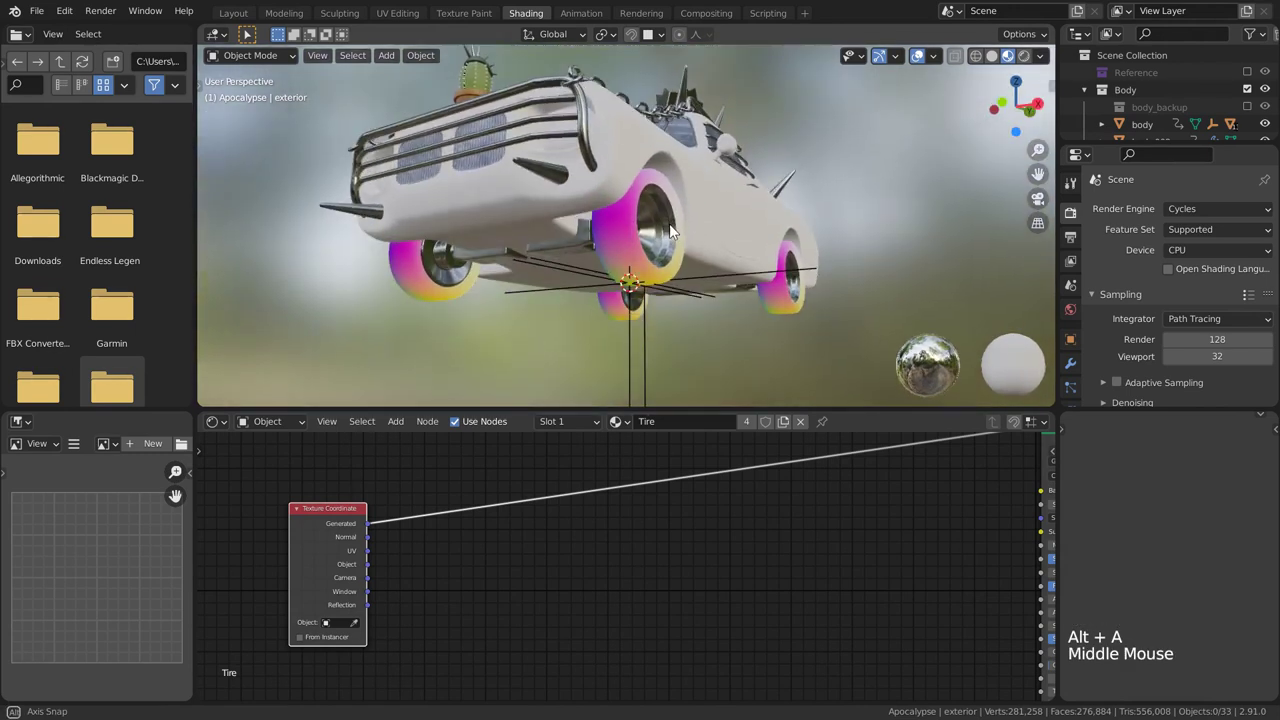
scroll(640, 248, "up", 2)
Step: Insert a ColorRamp node between Separate RGB and Base Color in the Tire material
key("shift+a")
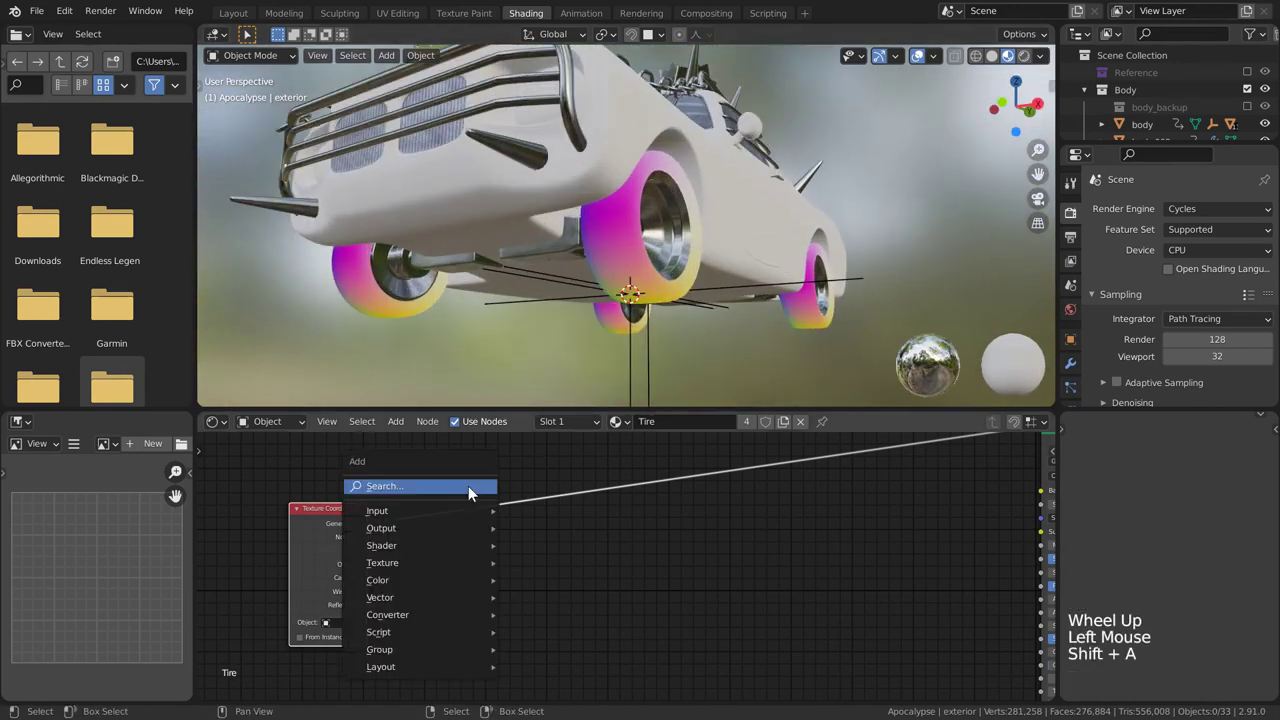
left_click(468, 486)
type("map")
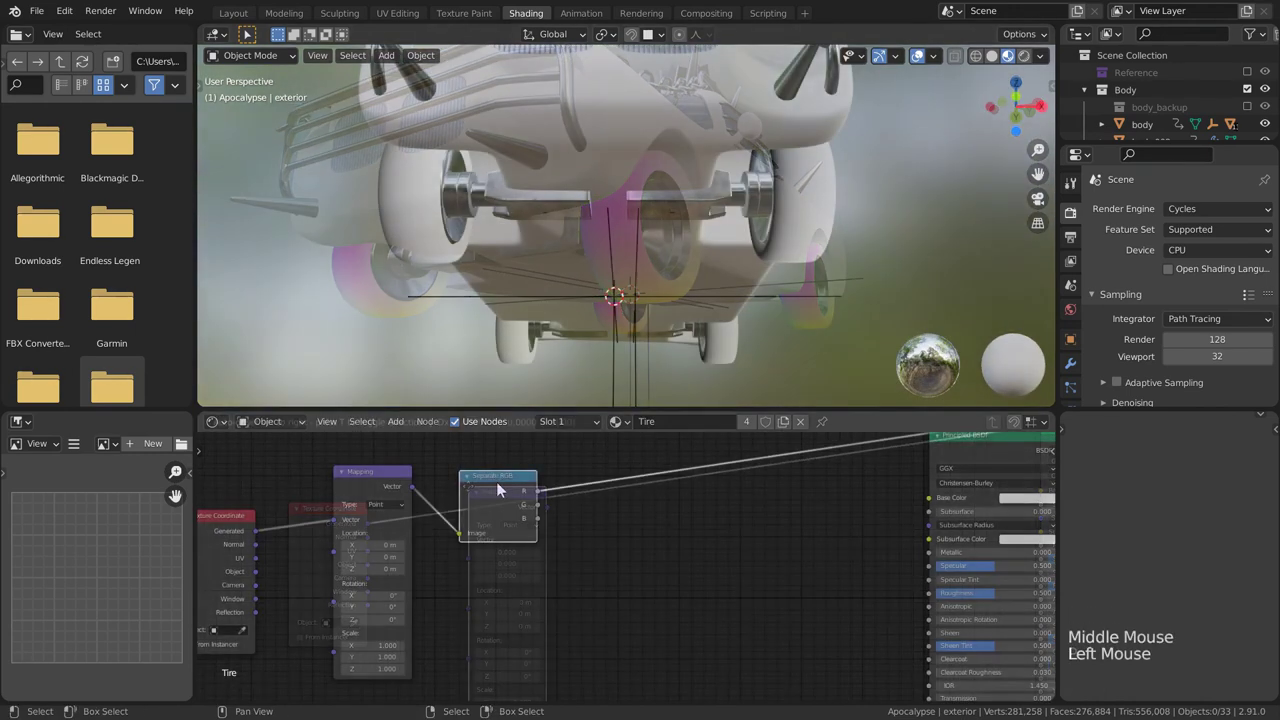
key("shift+a")
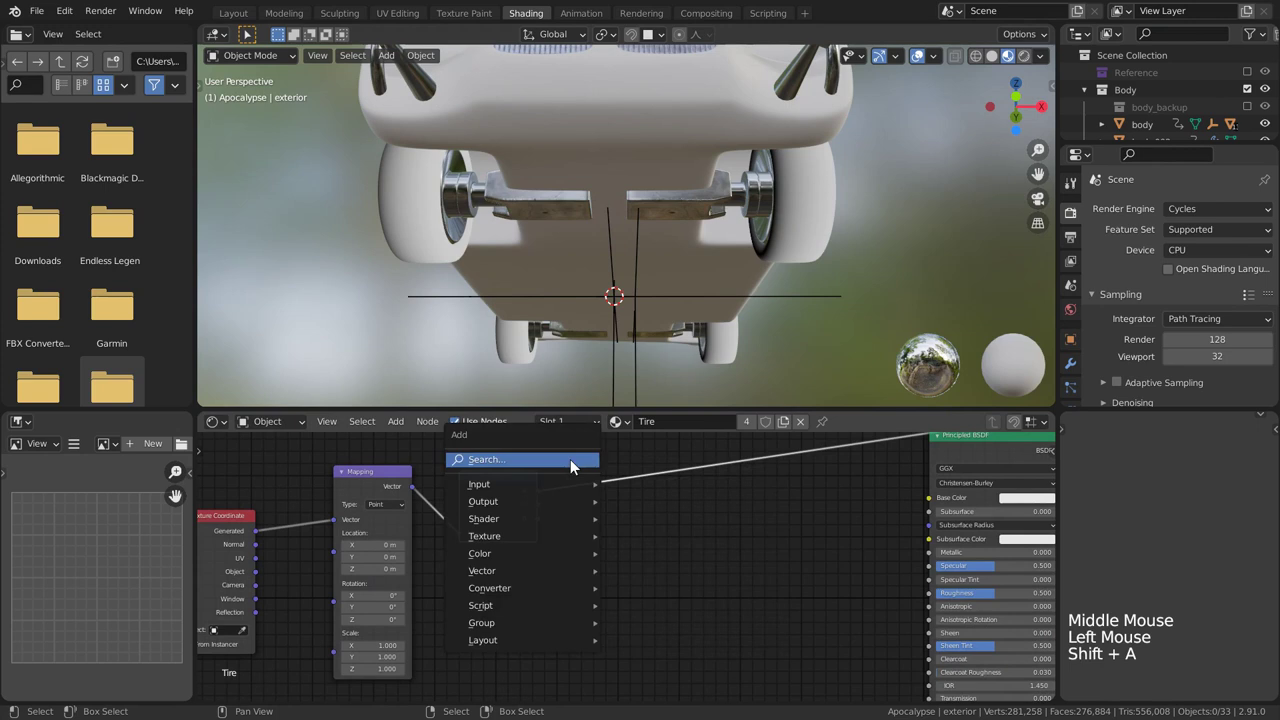
left_click(570, 459)
type("color")
key("Return")
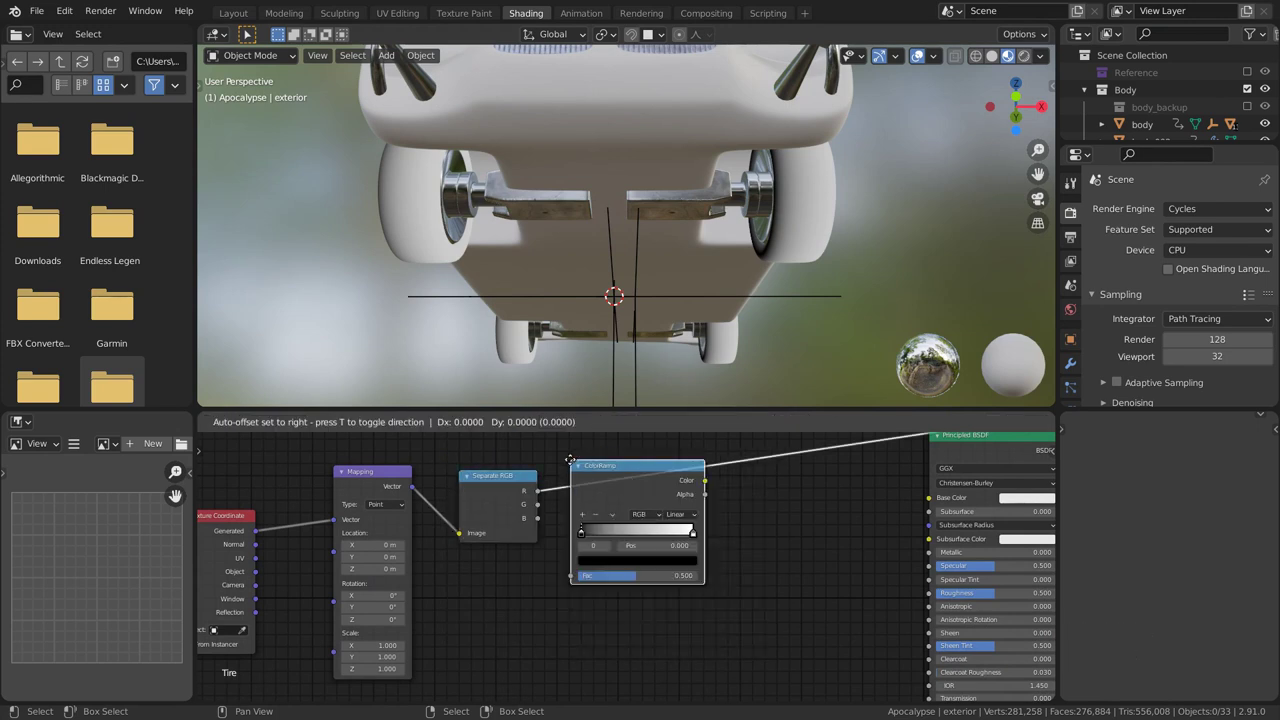
left_click(584, 468)
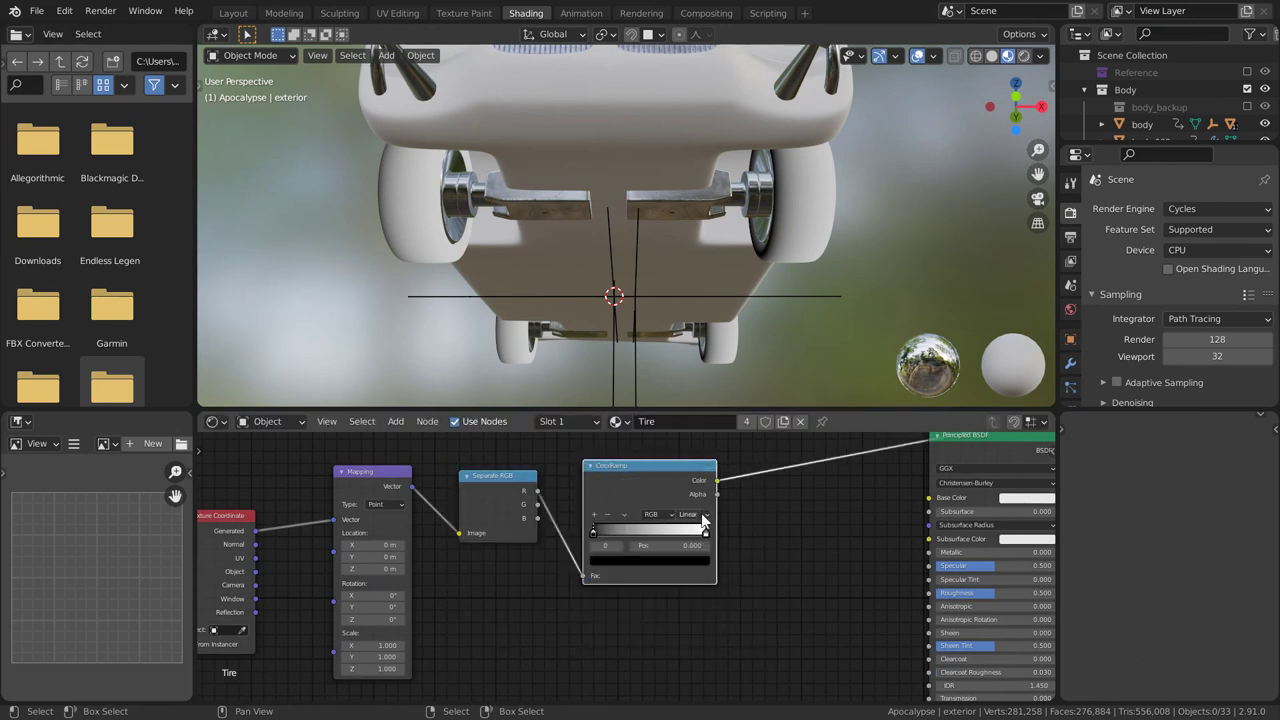
scroll(704, 518, "up", 8)
middle_click_drag(704, 516, 592, 539)
Step: Set the ramp to Constant interpolation and arrange black and white stops, black near 0.098
left_click(645, 521)
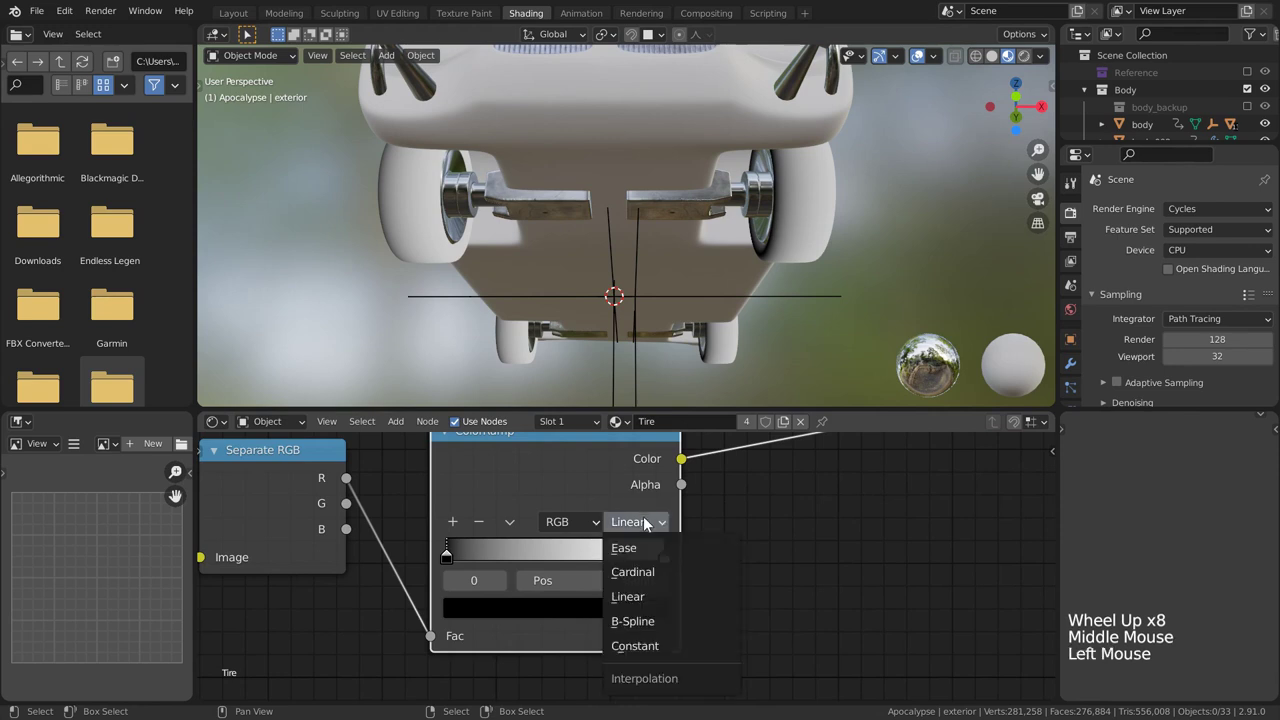
left_click(648, 645)
left_click(663, 557)
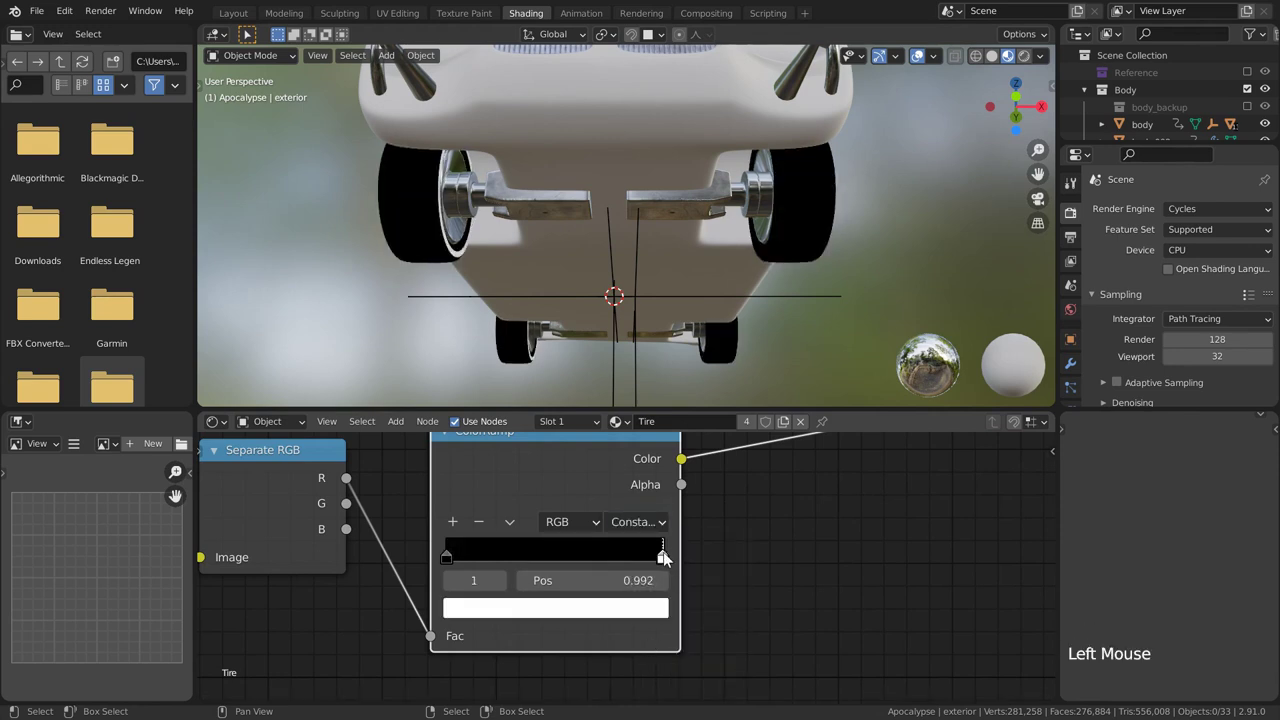
mouse_move(626, 556)
left_mouse_down()
mouse_move(565, 553)
mouse_move(631, 554)
left_mouse_up()
left_click_drag(448, 557, 488, 556)
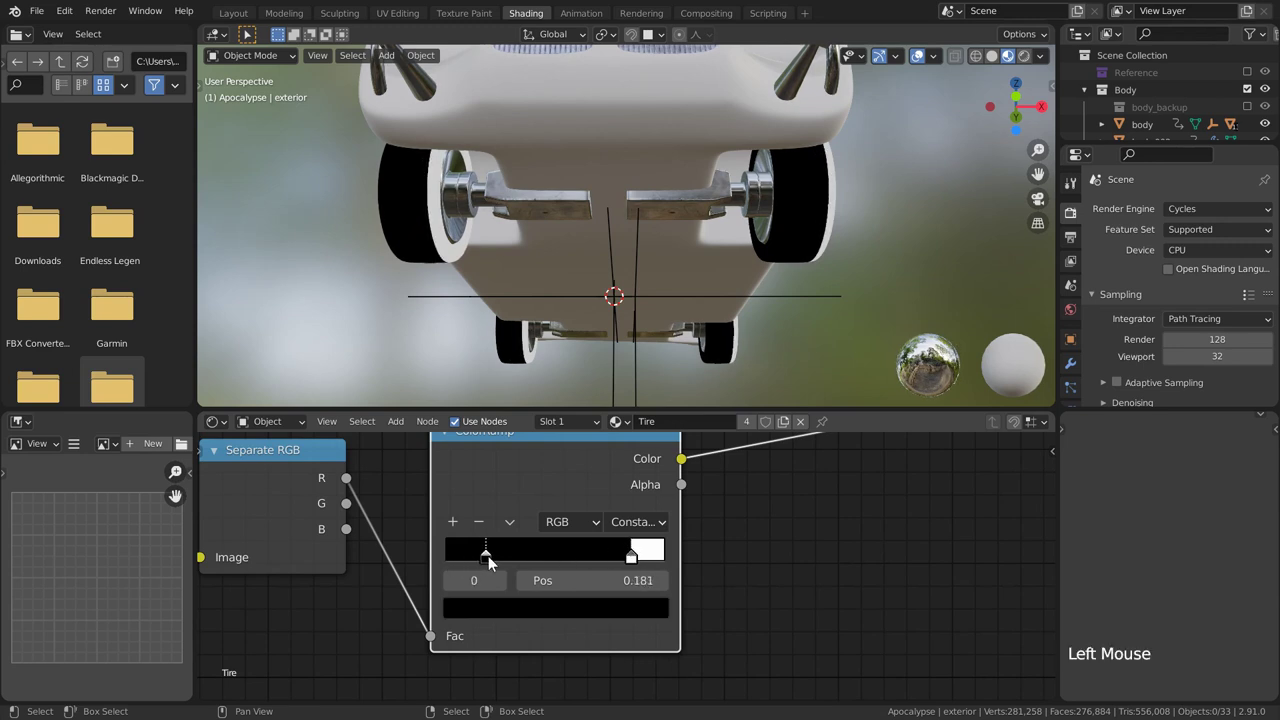
left_click(452, 521)
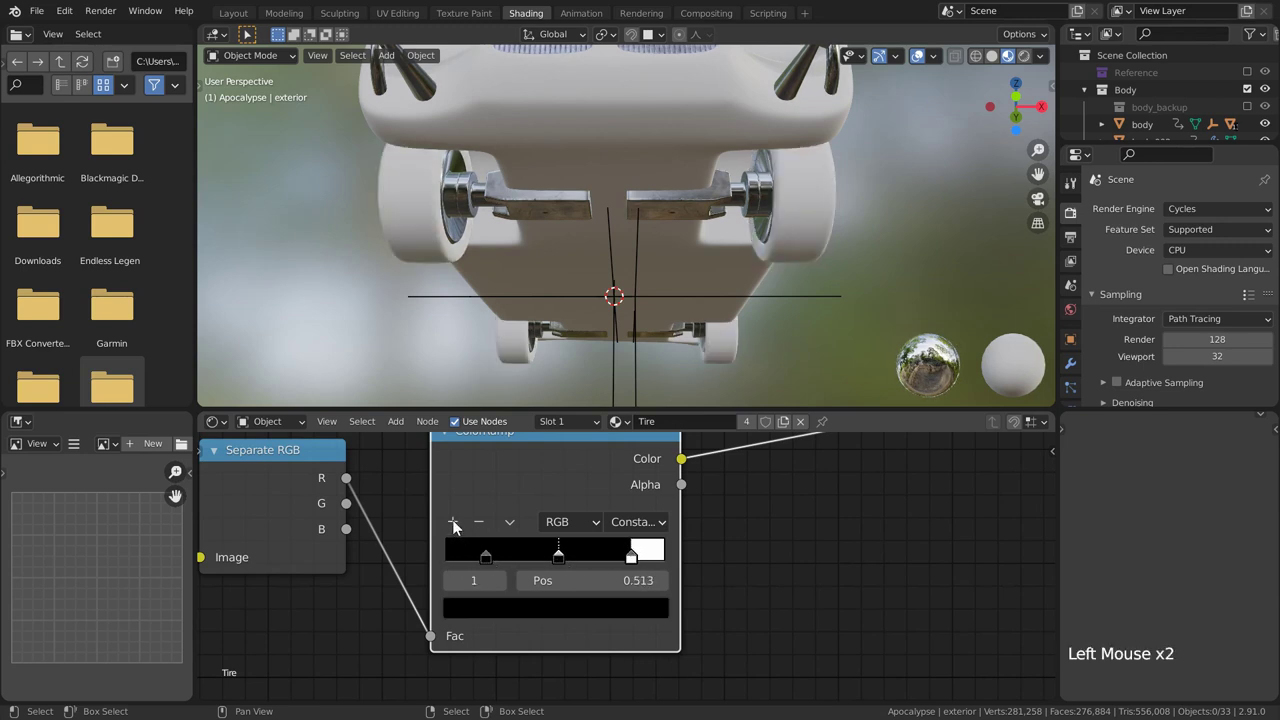
left_click(520, 608)
left_click_drag(637, 438, 637, 280)
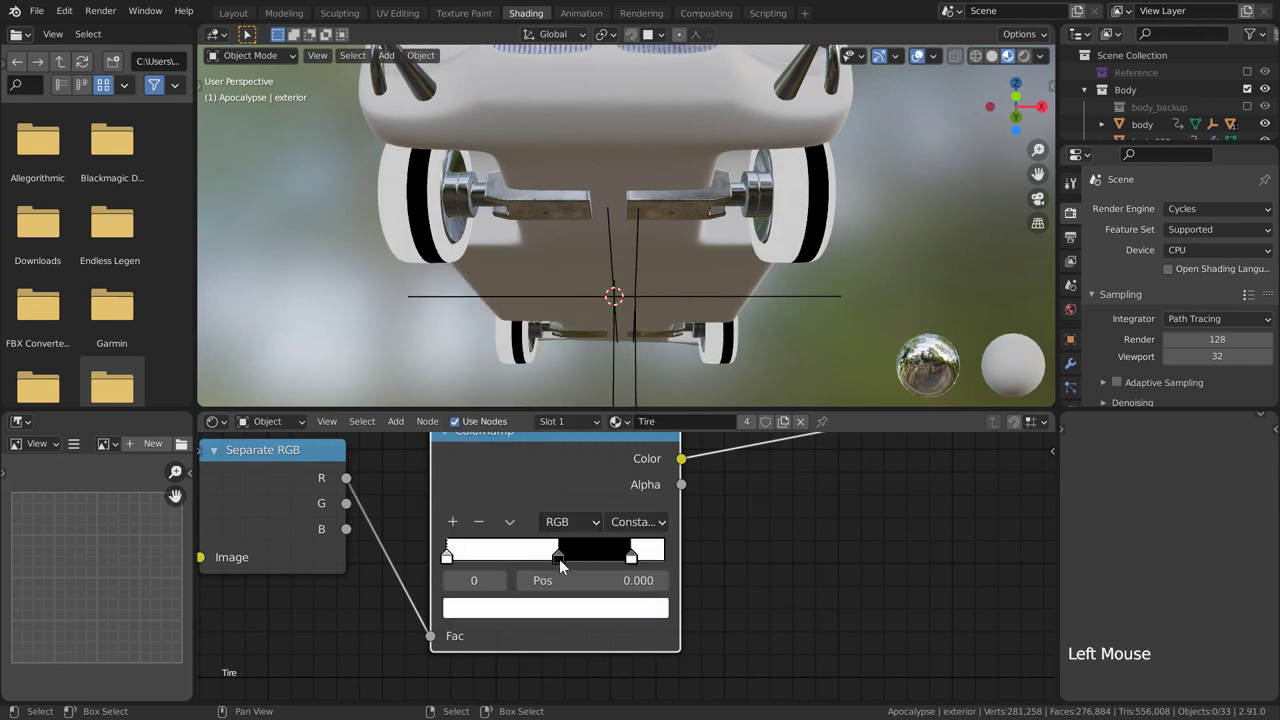
left_click_drag(558, 556, 463, 551)
Step: Nudge the leftmost ramp stop to 0.010 and restore the full material preview on the tyres
middle_click_drag(530, 390, 624, 266)
scroll(560, 245, "up", 2)
left_click(454, 552)
left_click_drag(454, 552, 448, 552)
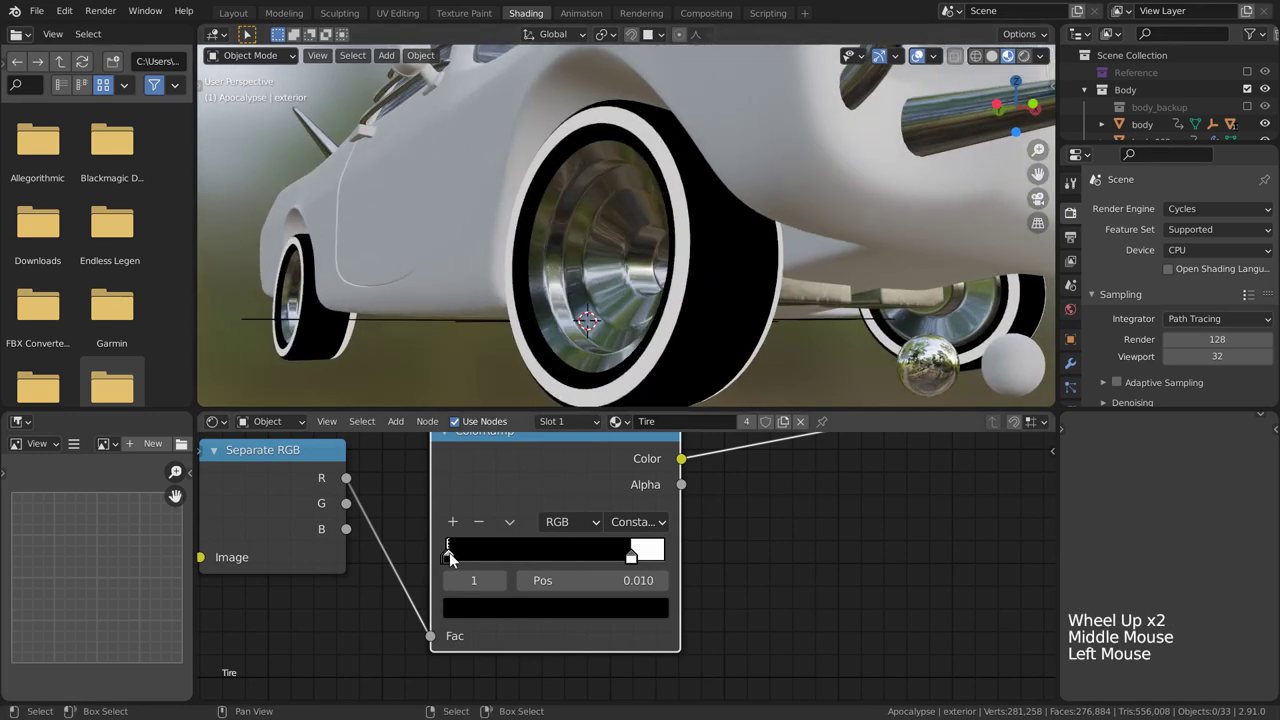
middle_click_drag(843, 365, 720, 320)
scroll(920, 560, "down", 5)
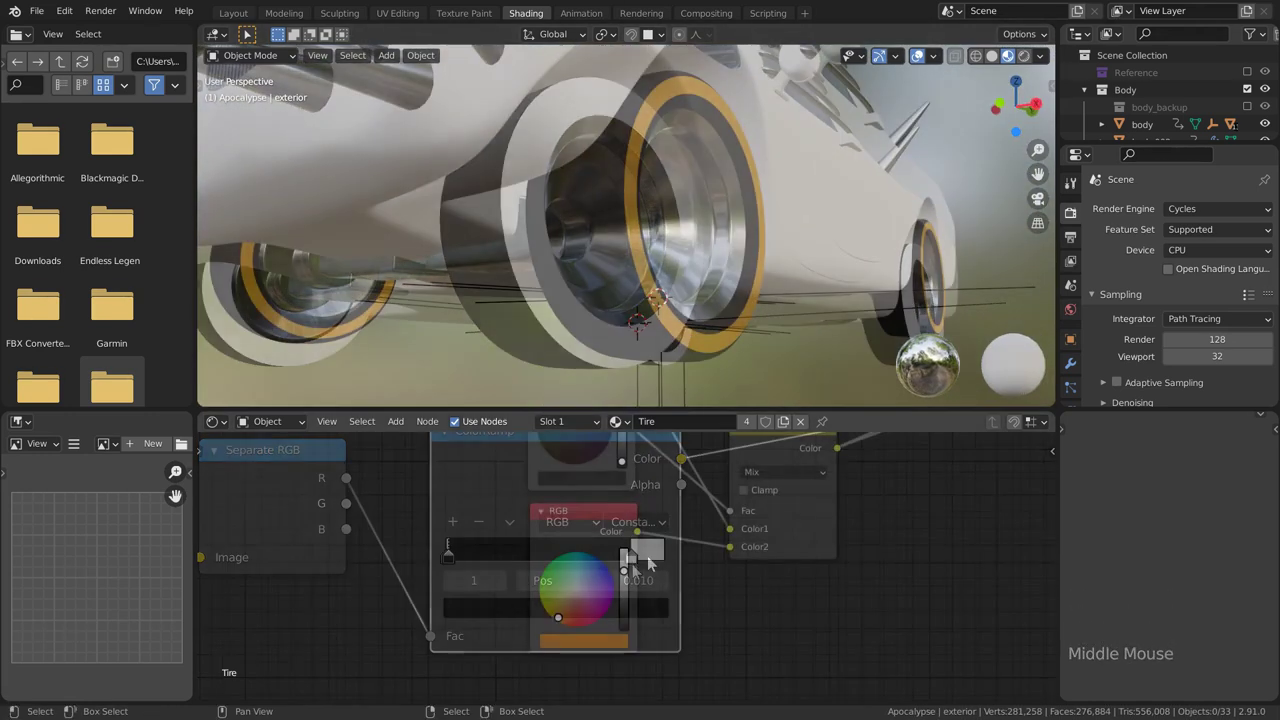
middle_click_drag(925, 560, 772, 556)
left_click(850, 490, "ctrl+shift")
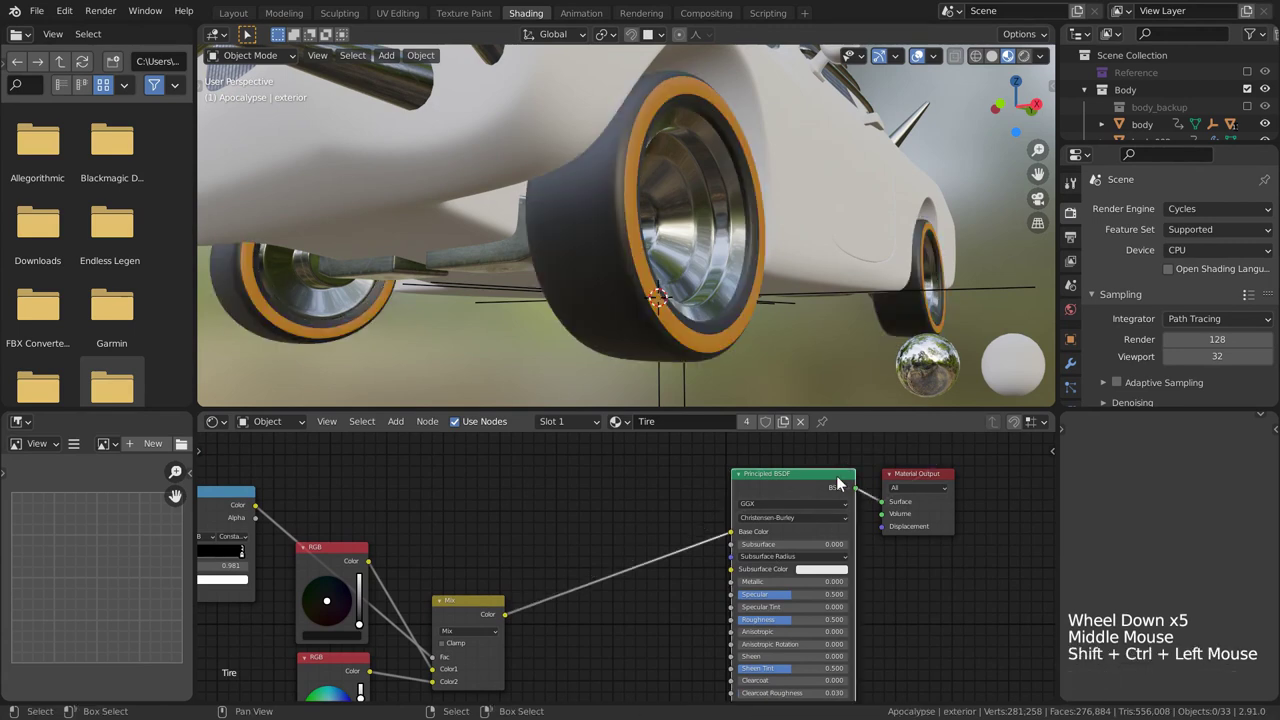
scroll(600, 240, "down", 3)
middle_click_drag(600, 240, 576, 240)
scroll(576, 240, "up", 2)
middle_click_drag(425, 607, 540, 530)
scroll(427, 605, "up", 2)
Step: Add a Wave Texture node below the others and preview its bands on the tyres
scroll(430, 600, "down", 4)
left_click(540, 530)
key("shift+a")
type("wav")
key("Return")
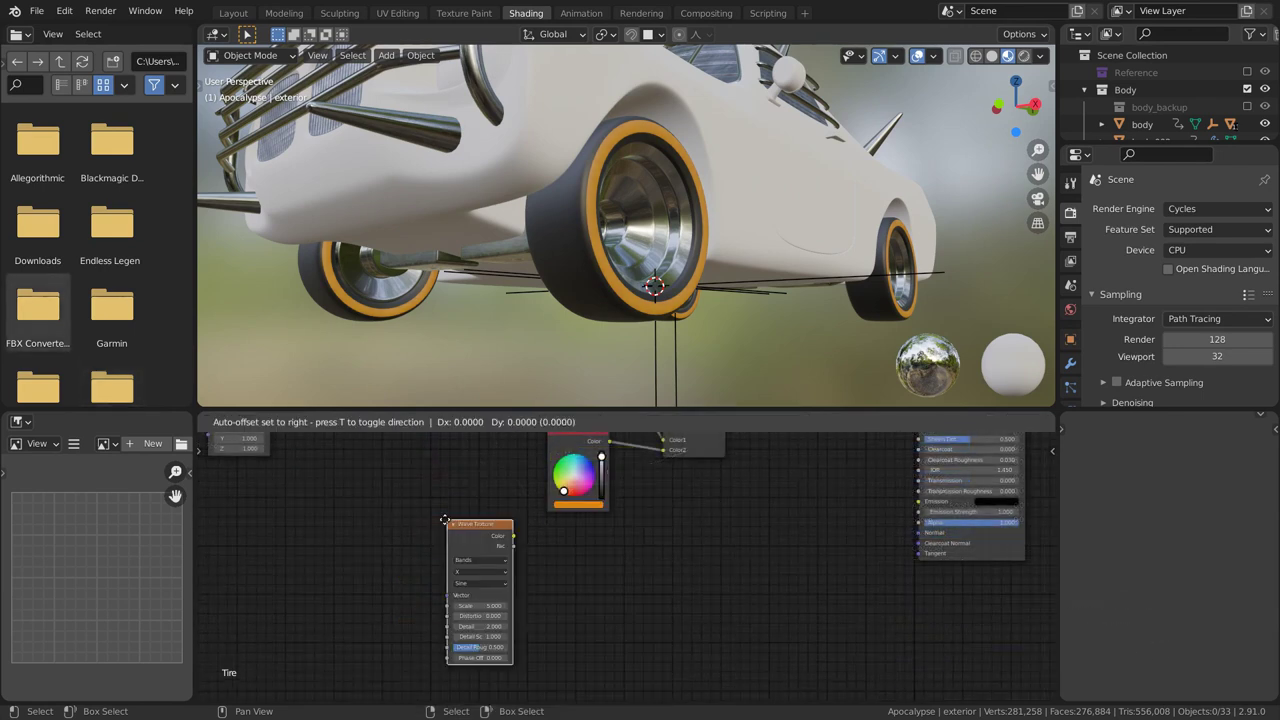
left_click(520, 548)
left_click(520, 580, "ctrl+shift")
Step: View the car from underneath and preview the ColorRamp output on the tyres
middle_click_drag(553, 287, 722, 172)
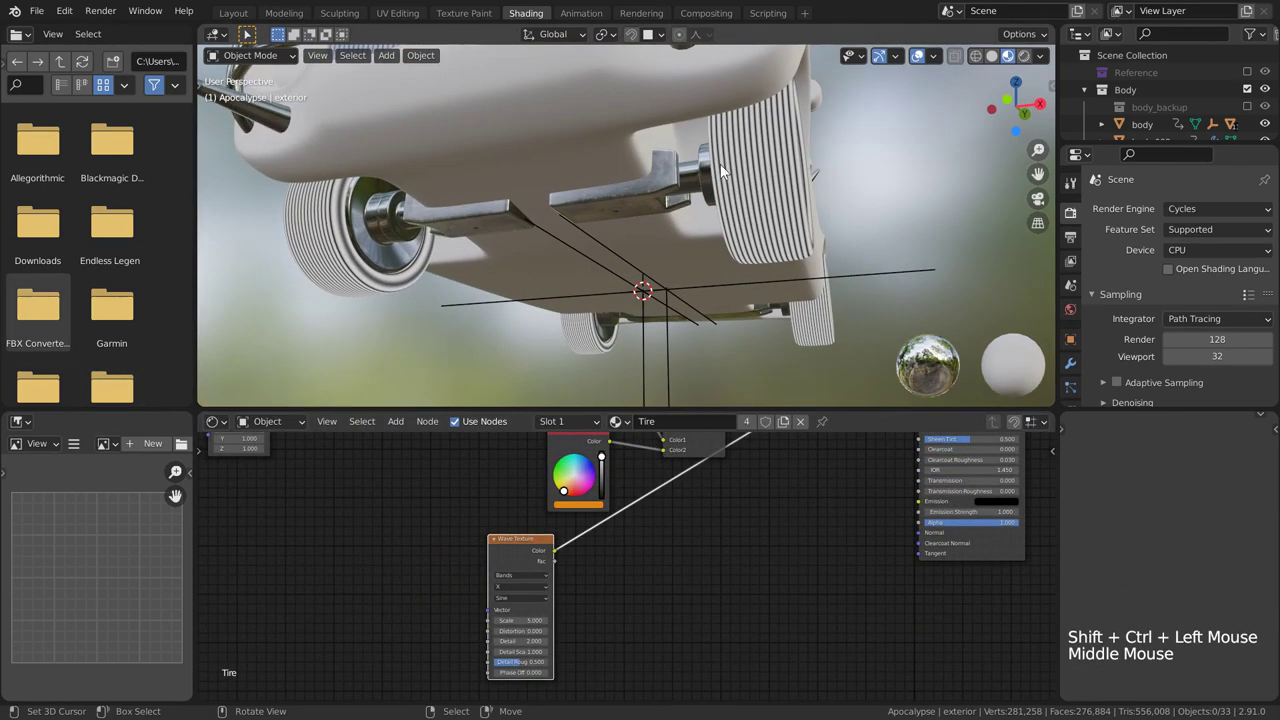
middle_click_drag(739, 522, 699, 584)
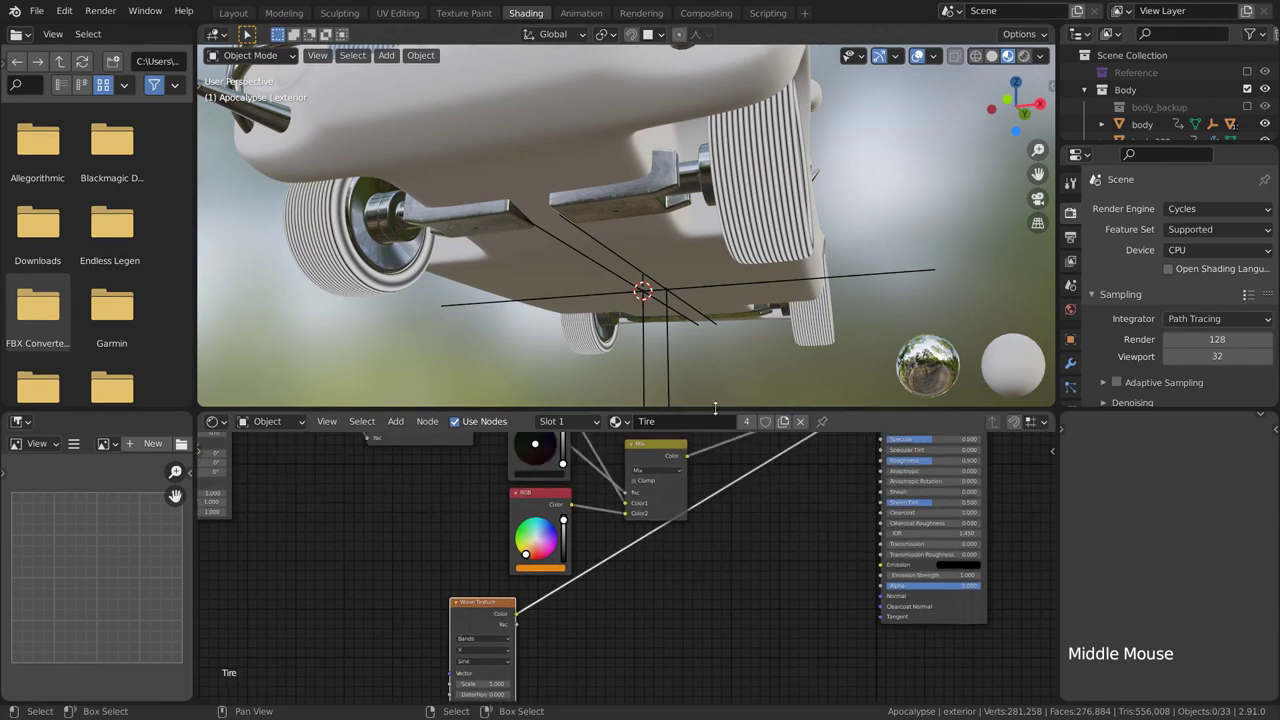
middle_click_drag(714, 160, 586, 148)
scroll(714, 236, "up", 3)
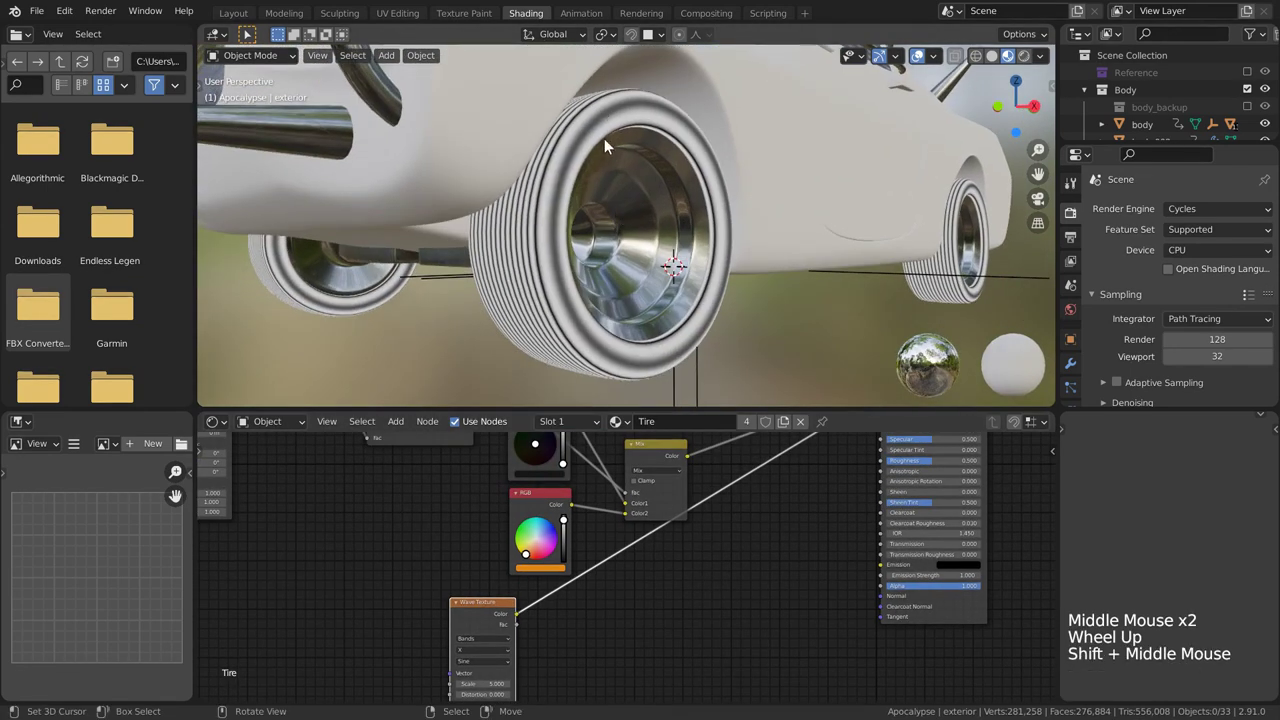
middle_click_drag(642, 596, 540, 470)
key("shift+a")
scroll(662, 531, "down", 2)
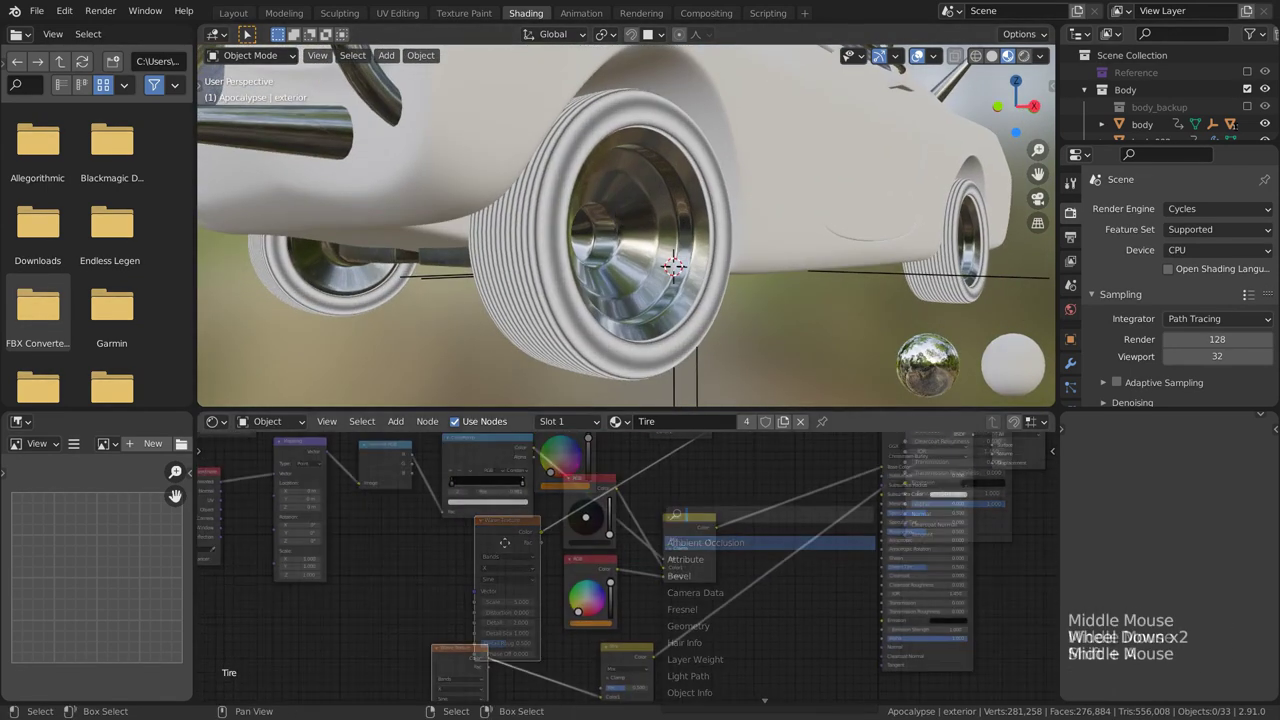
left_click(510, 449, "ctrl+shift")
Step: Link the ColorRamp colour into the lower Mix node and set it to Subtract
middle_click_drag(560, 580, 560, 560)
scroll(545, 470, "down", 1)
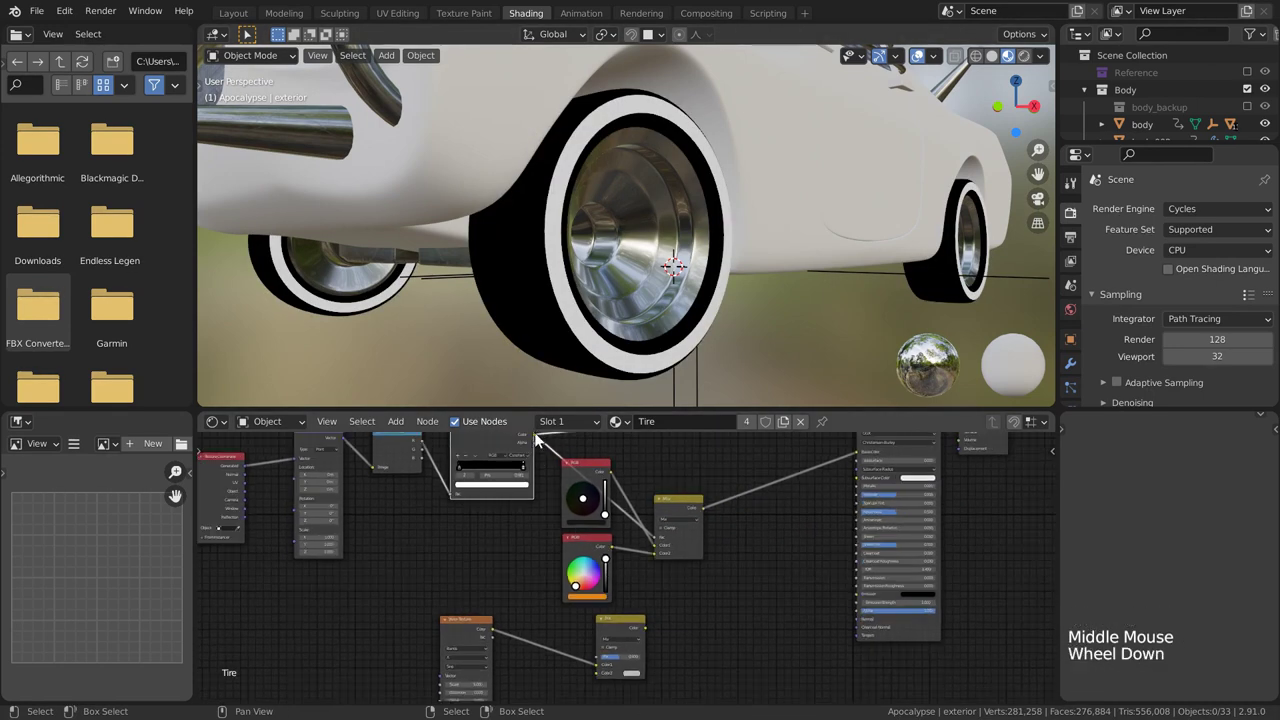
left_click_drag(535, 437, 597, 664)
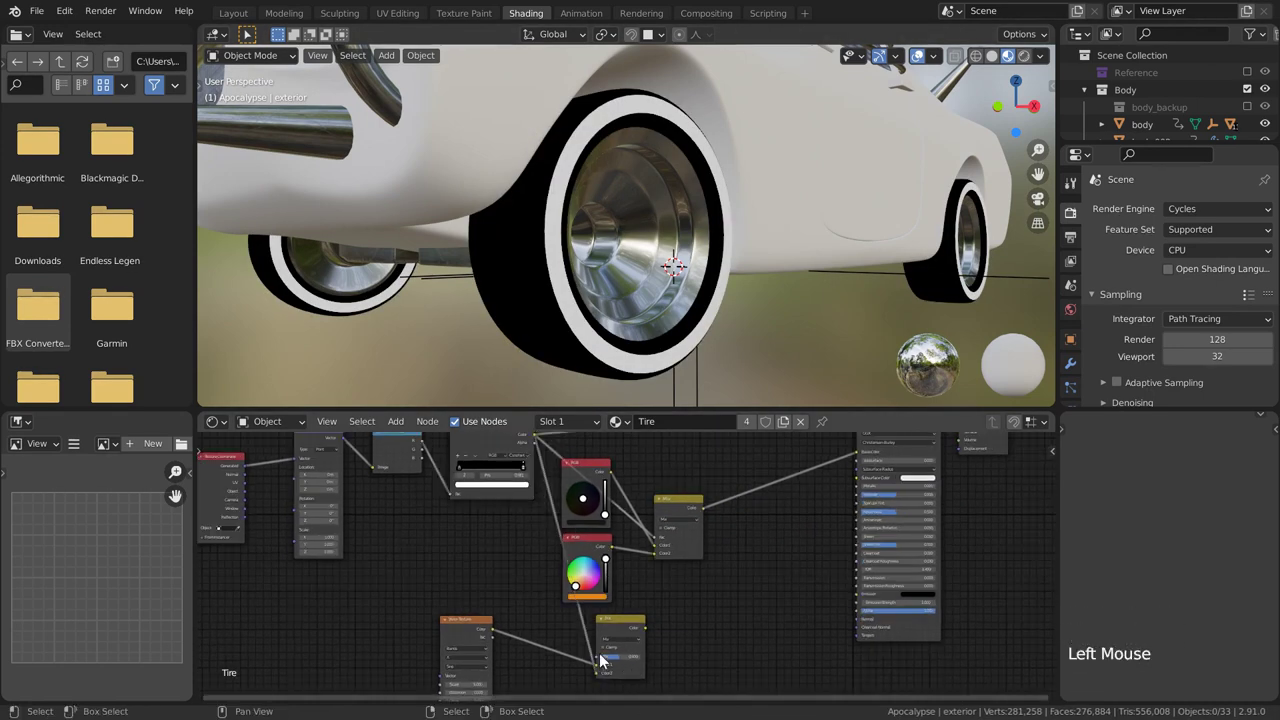
middle_click_drag(597, 664, 605, 500)
scroll(605, 500, "up", 9)
left_click(605, 493, "ctrl+shift")
left_click(633, 534)
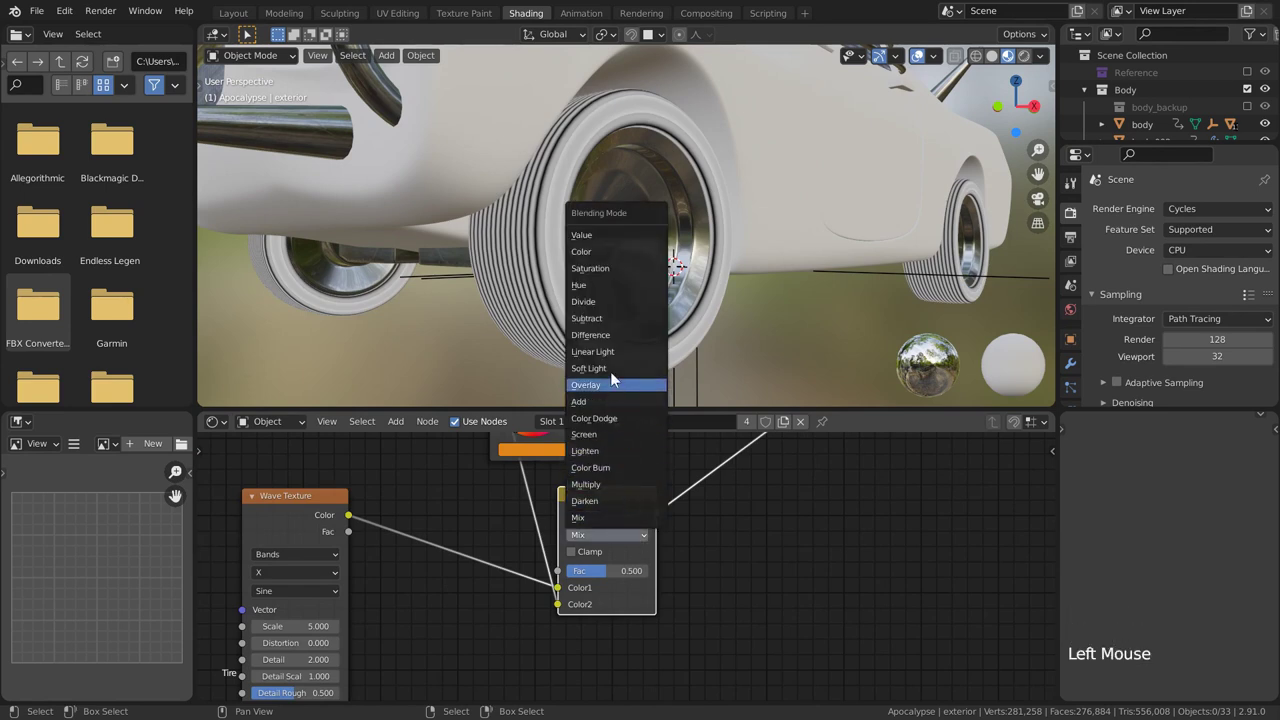
left_click(608, 319)
Step: Connect the Bump result to the tyre material's Normal and set bump strength to 0.2
scroll(604, 568, "down", 4)
middle_click_drag(736, 476, 583, 509)
left_click_drag(631, 595, 632, 594)
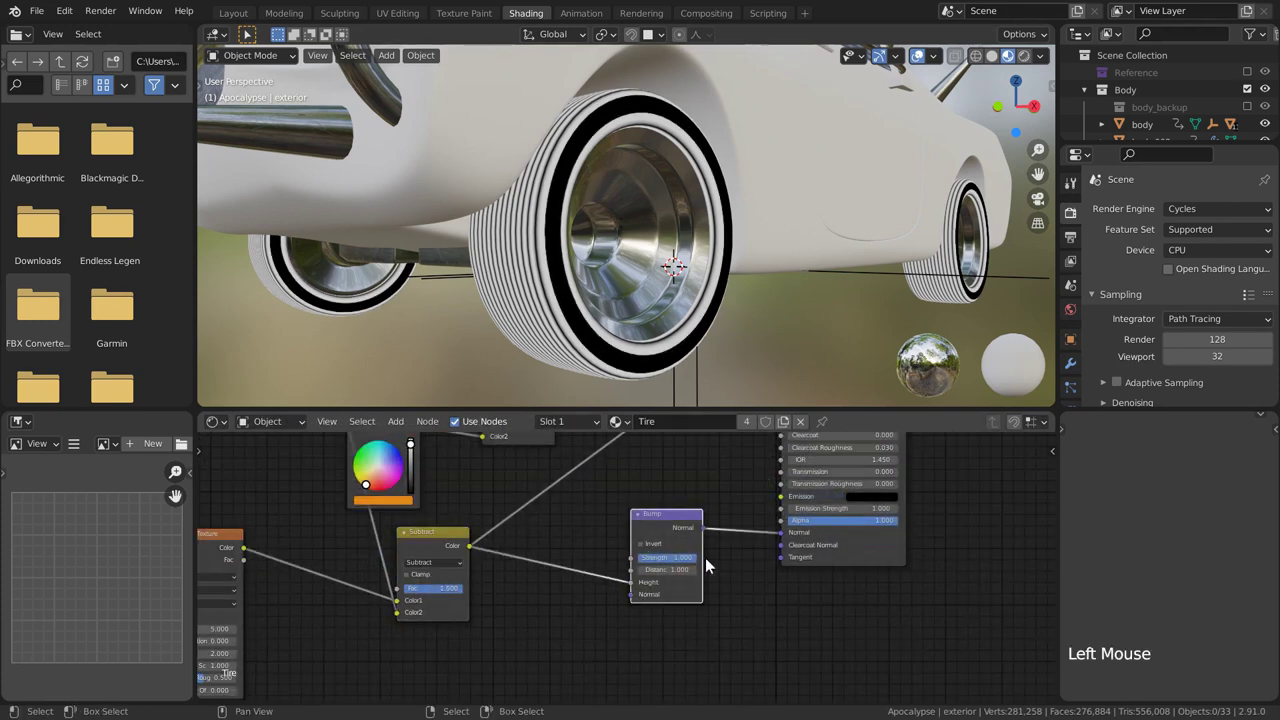
left_click(874, 551, "ctrl+shift")
middle_click_drag(576, 317, 704, 290)
left_click(682, 557)
type("0")
key("Return")
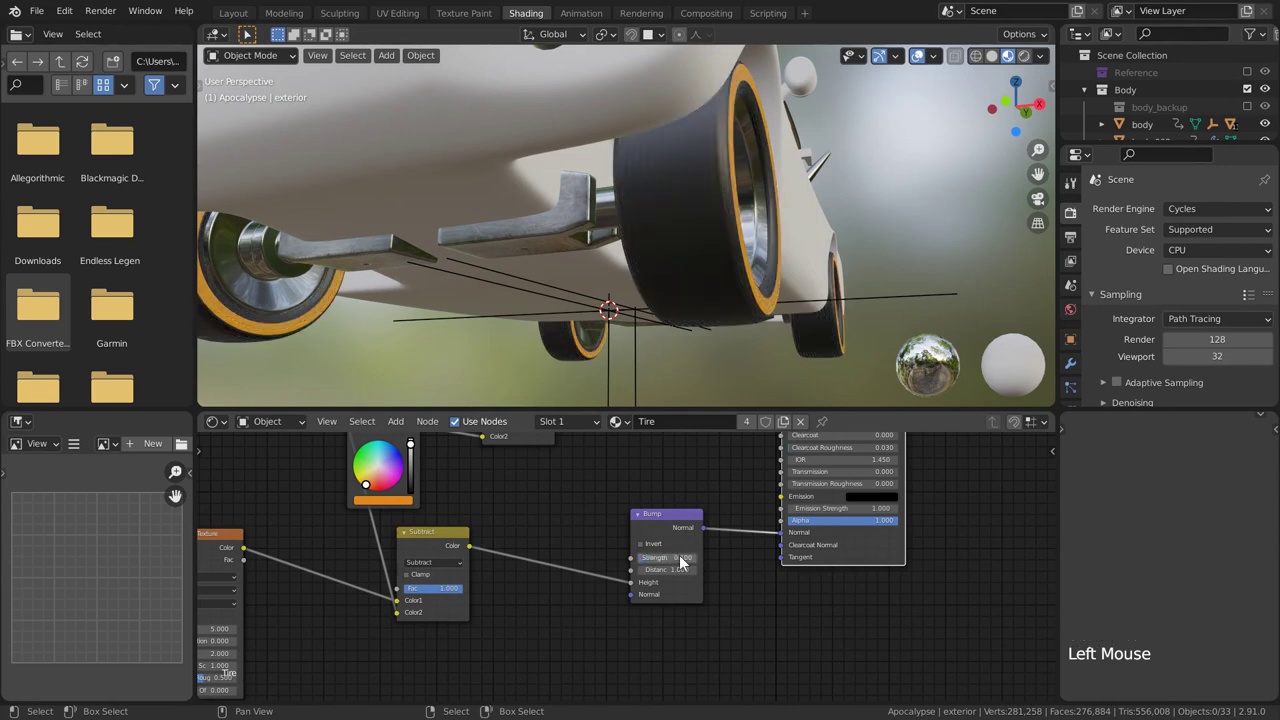
Step: Move the Wave Texture node to the right to tidy the node tree
scroll(733, 235, "down", 2)
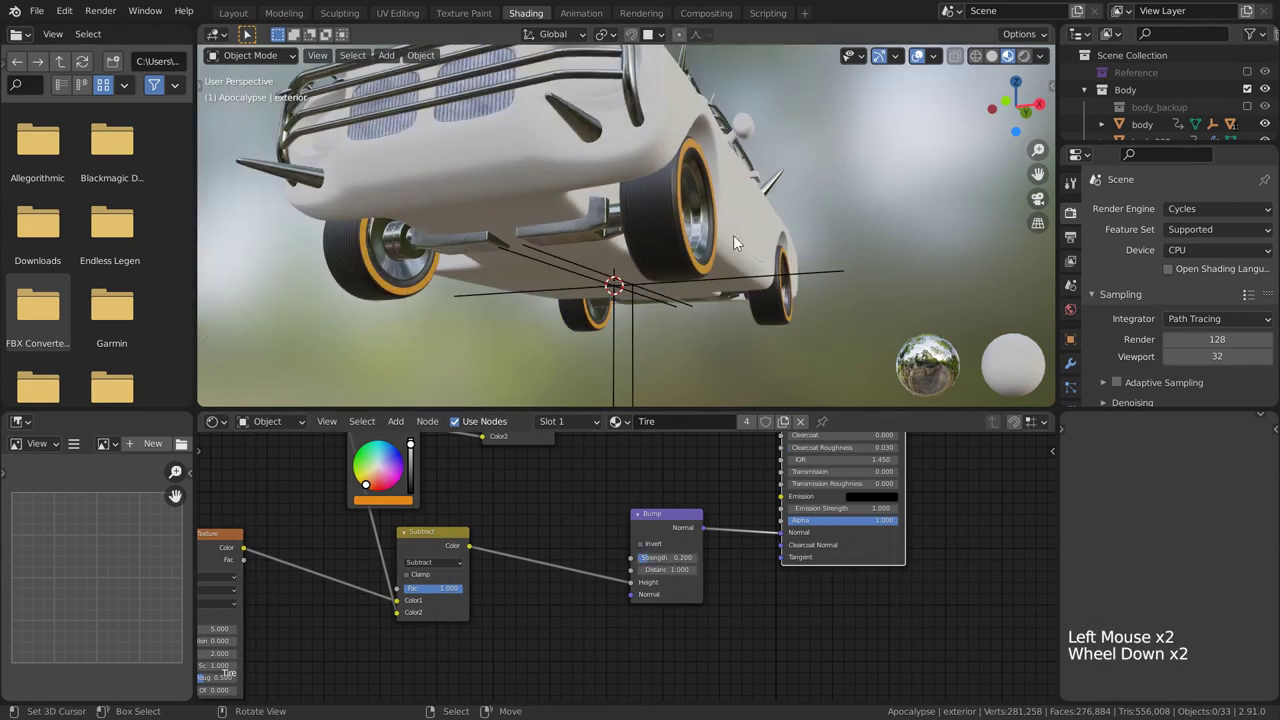
middle_click_drag(733, 235, 700, 250)
scroll(700, 250, "up", 1)
middle_click_drag(218, 571, 450, 520)
scroll(450, 520, "up", 1)
left_click_drag(457, 487, 516, 495)
scroll(517, 533, "up", 3)
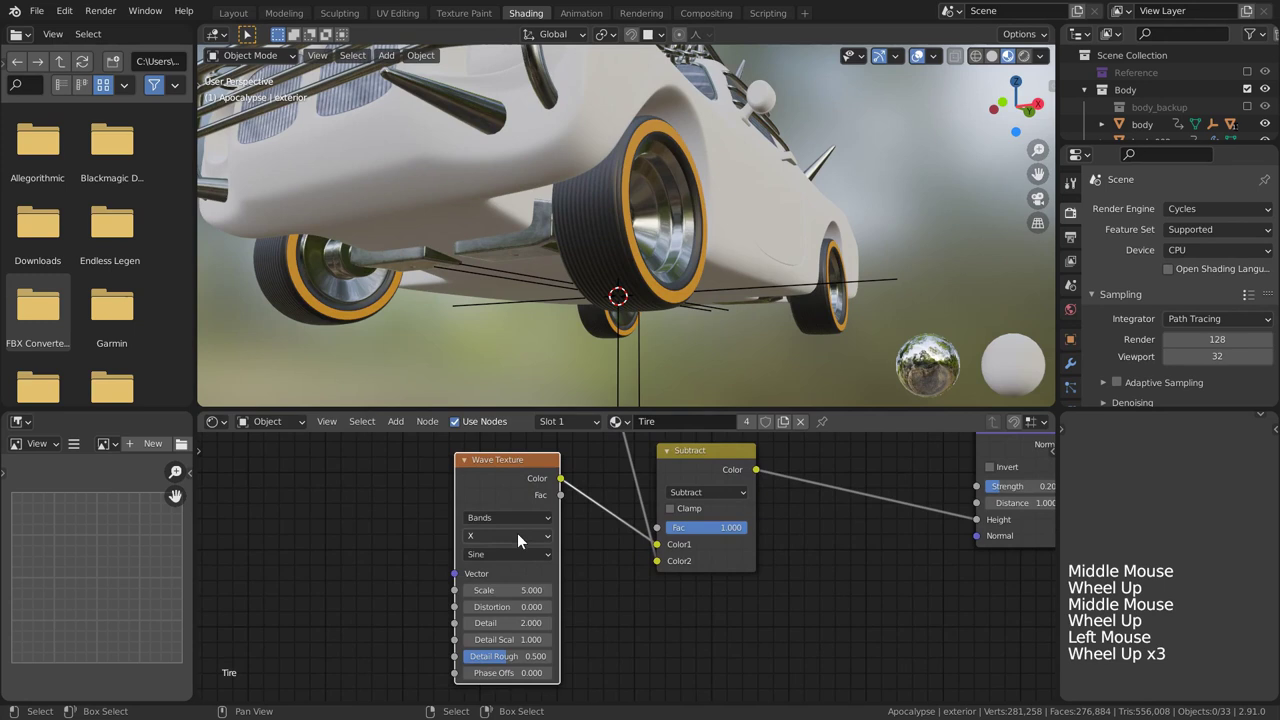
left_click(507, 590)
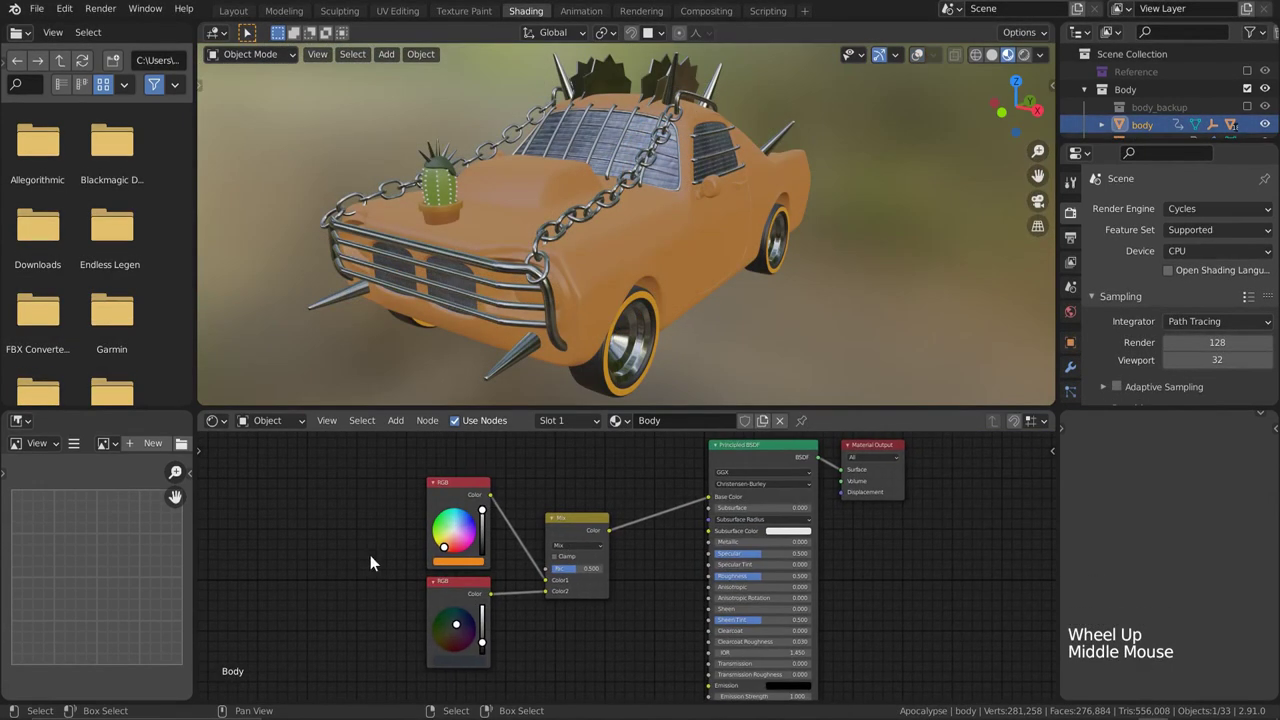
Step: Add a Texture Coordinate node left of the body colours and preview its outputs on the car
middle_click_drag(328, 518, 626, 531)
left_click(397, 524)
key("shift+a")
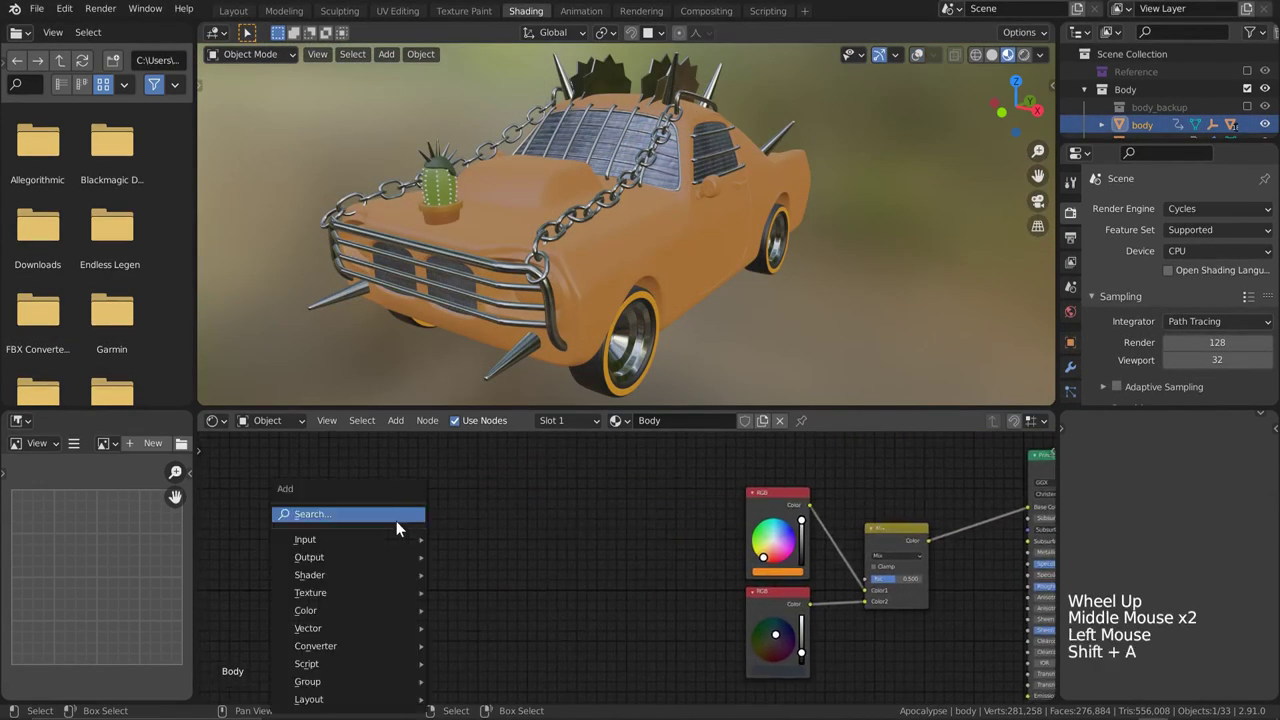
left_click(396, 521)
type("text")
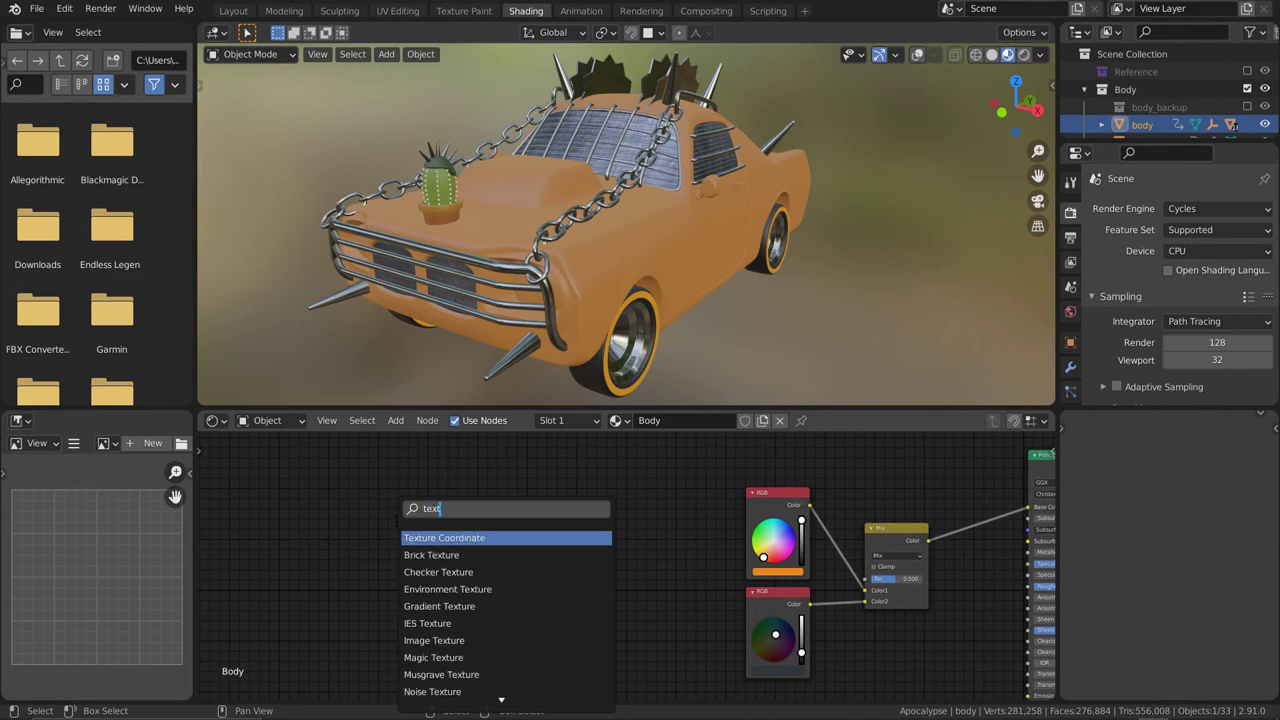
key("Return")
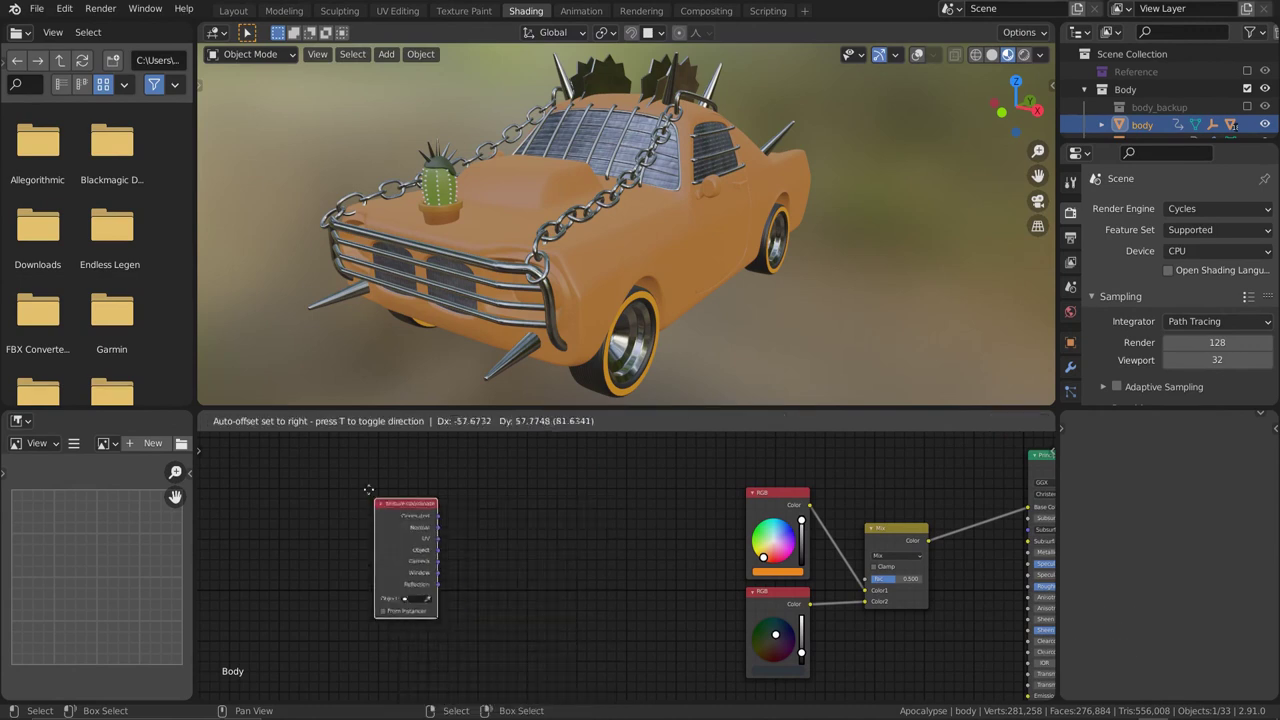
left_click(338, 461)
left_click(366, 463, "ctrl+shift")
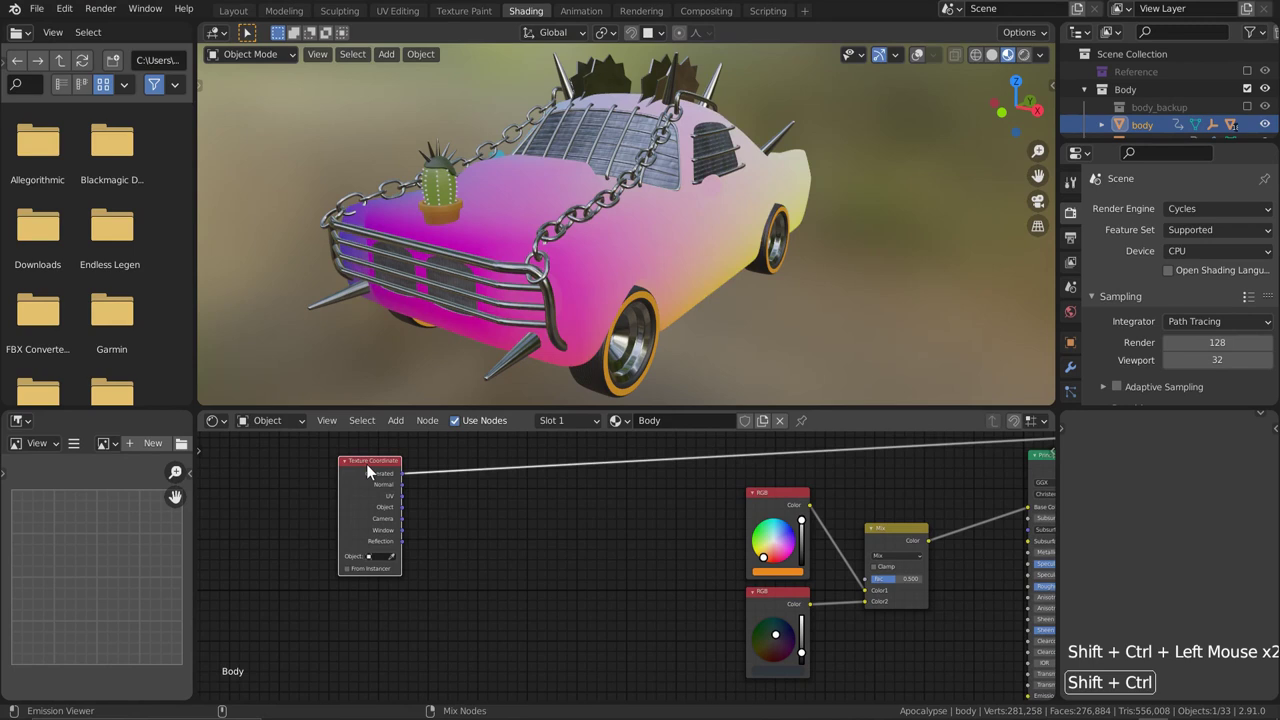
left_click(366, 463, "ctrl+shift")
left_click(366, 463, "ctrl+shift")
left_click(366, 463, "ctrl+shift")
middle_click_drag(410, 240, 395, 270)
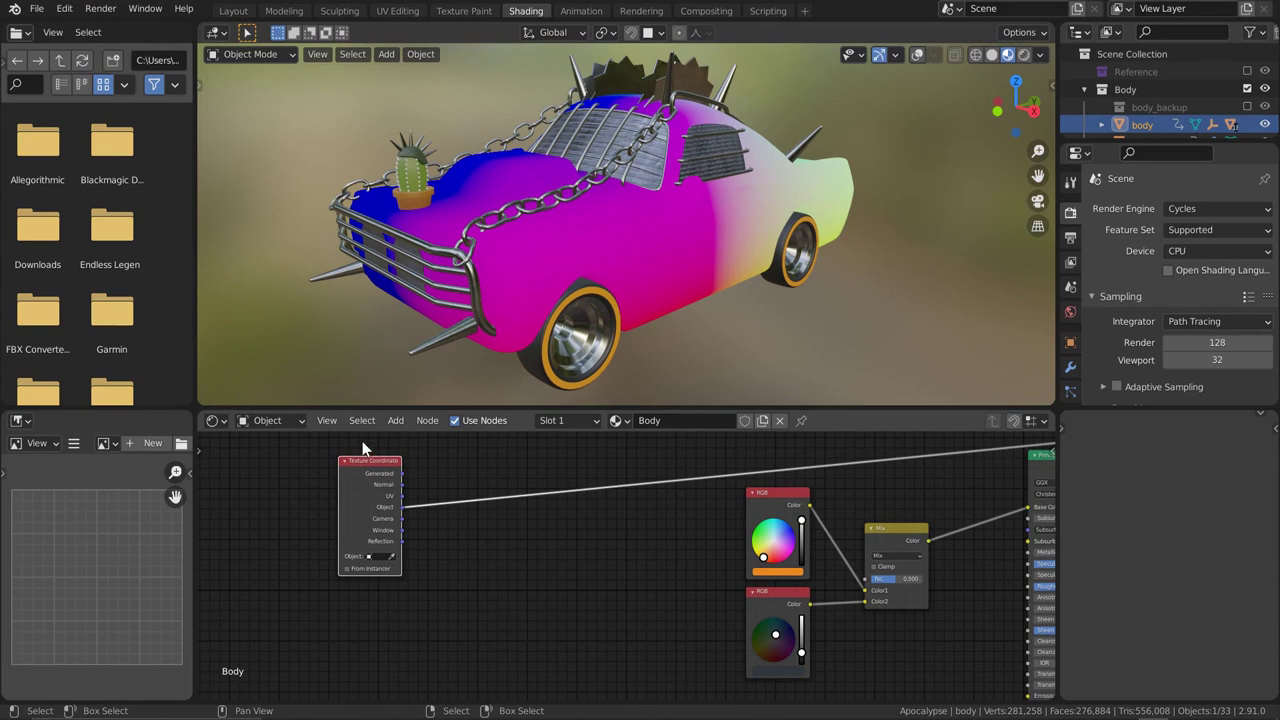
Step: Insert a Vector Displacement node into the Texture Coordinate link
left_click_drag(365, 468, 332, 481)
key("shift+a")
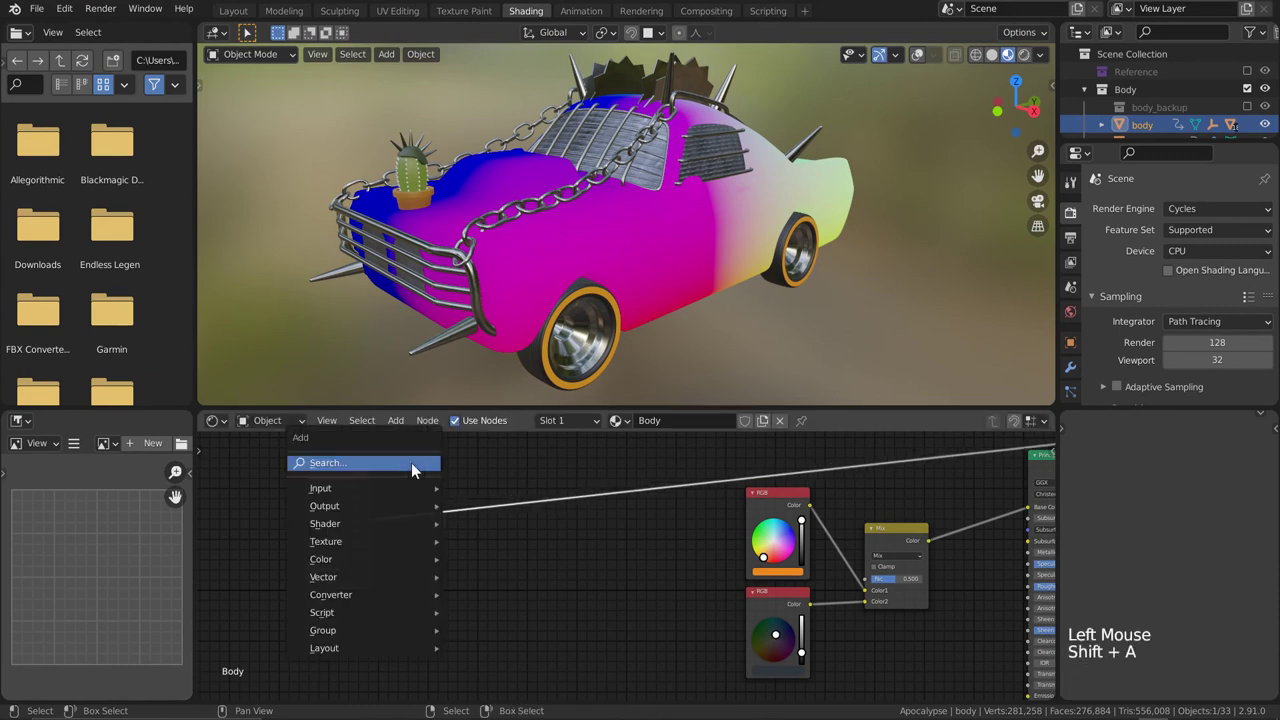
left_click(411, 462)
type("vector")
key("Down")
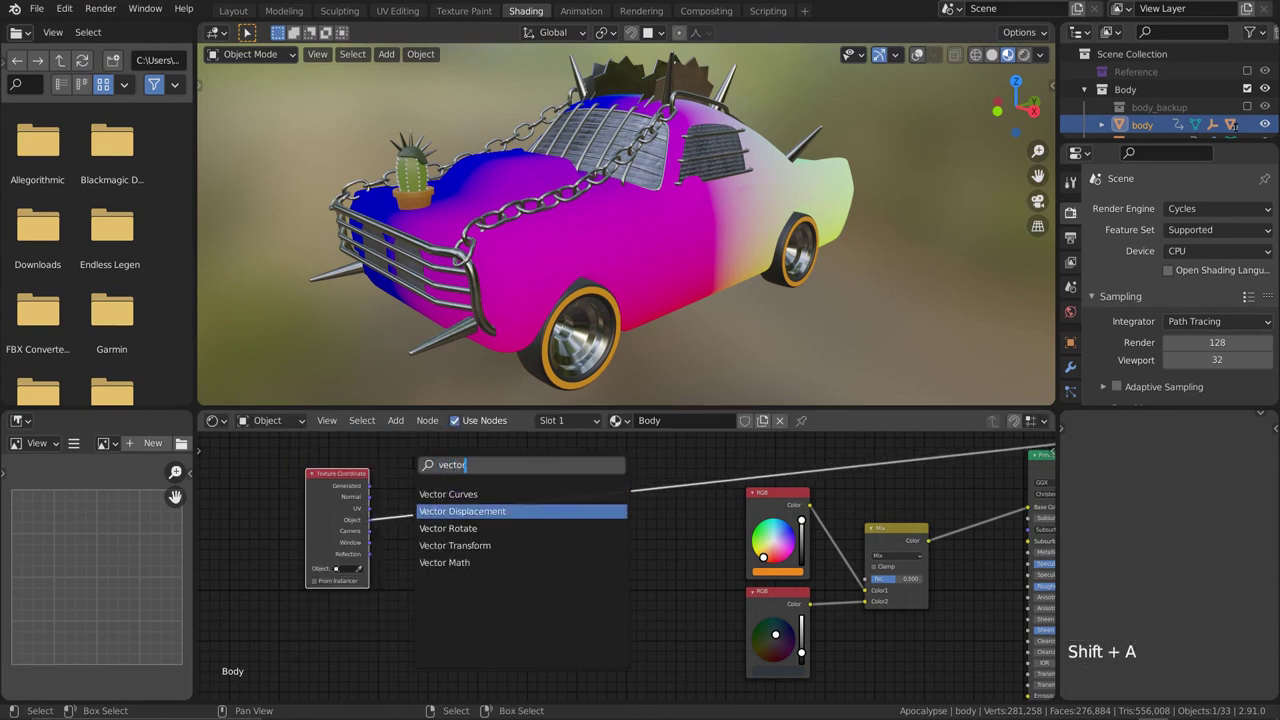
key("Return")
left_click(432, 499)
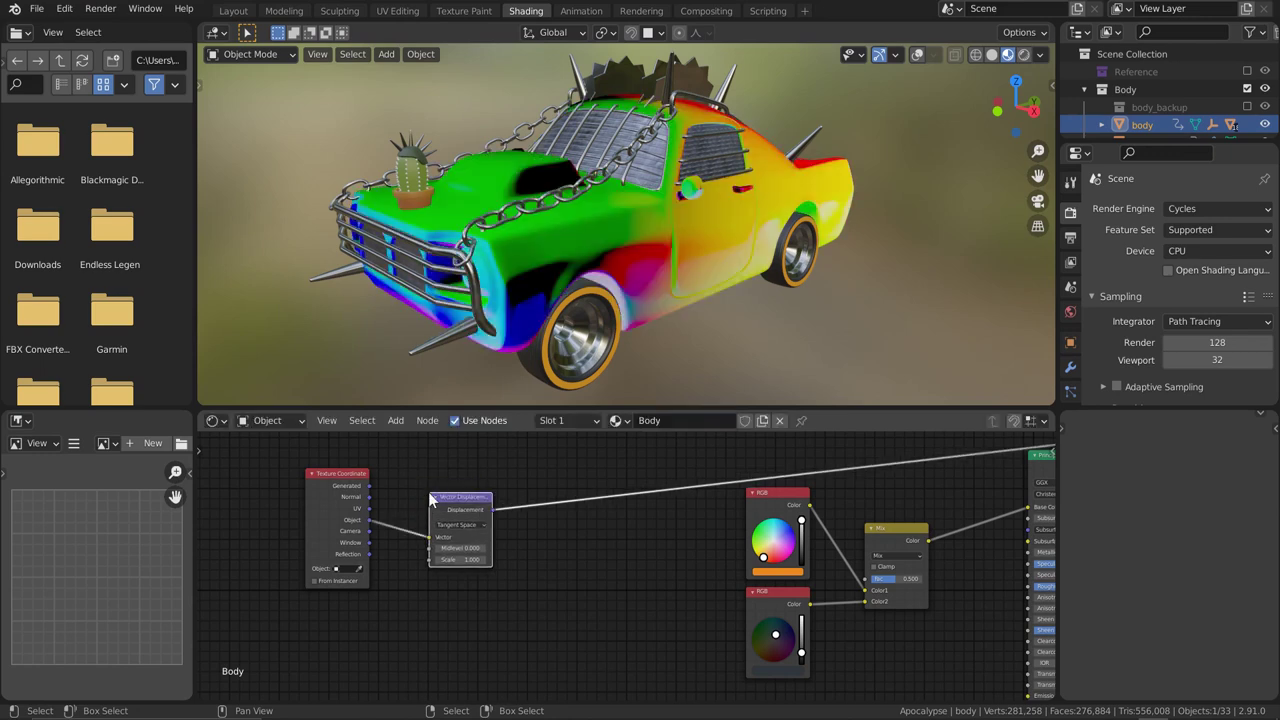
Step: Set the Vector Displacement space to Object Space and move the node down-right
scroll(425, 507, "up", 3)
middle_click_drag(422, 516, 566, 521)
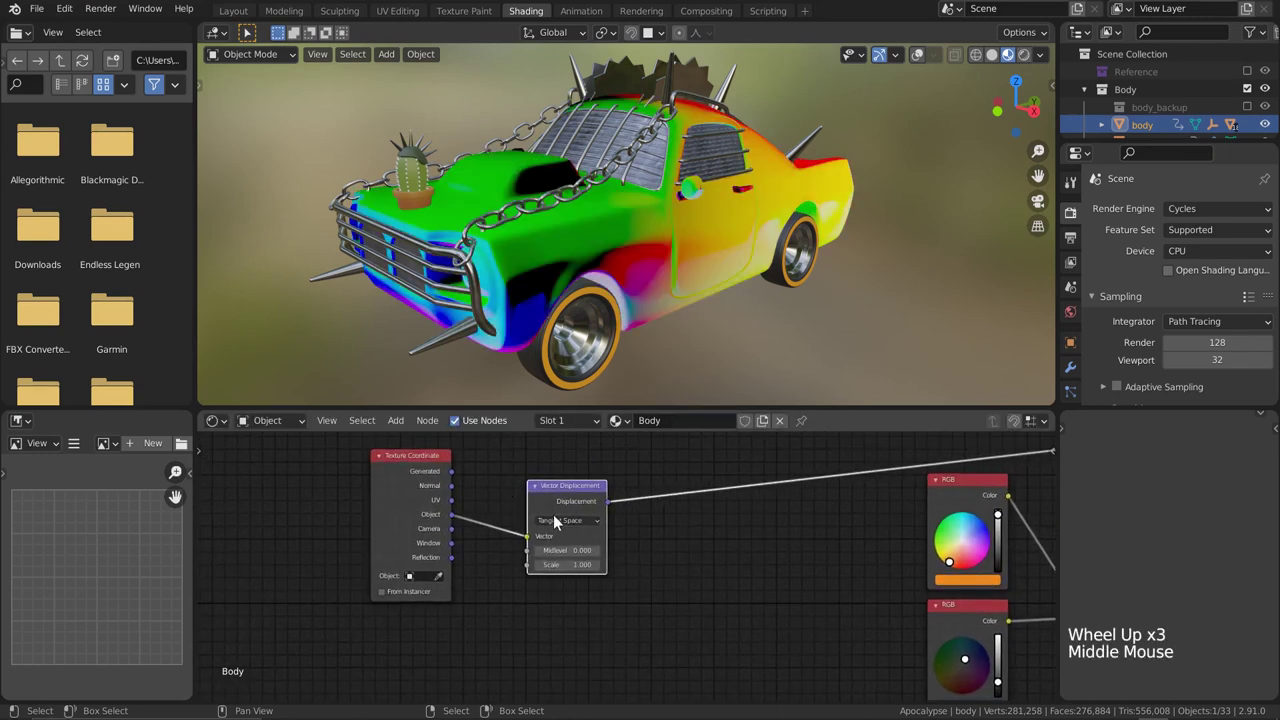
left_click(566, 521)
left_click(567, 548)
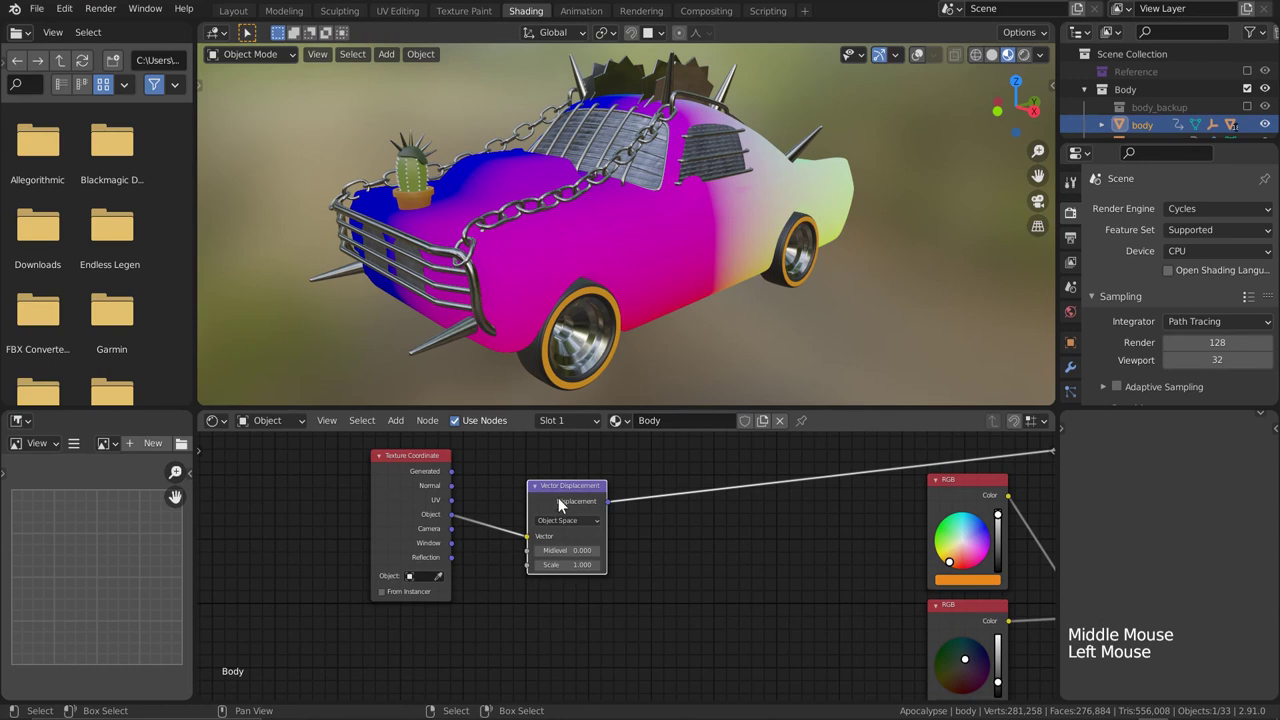
left_click_drag(560, 503, 597, 563)
middle_click_drag(437, 662, 451, 600)
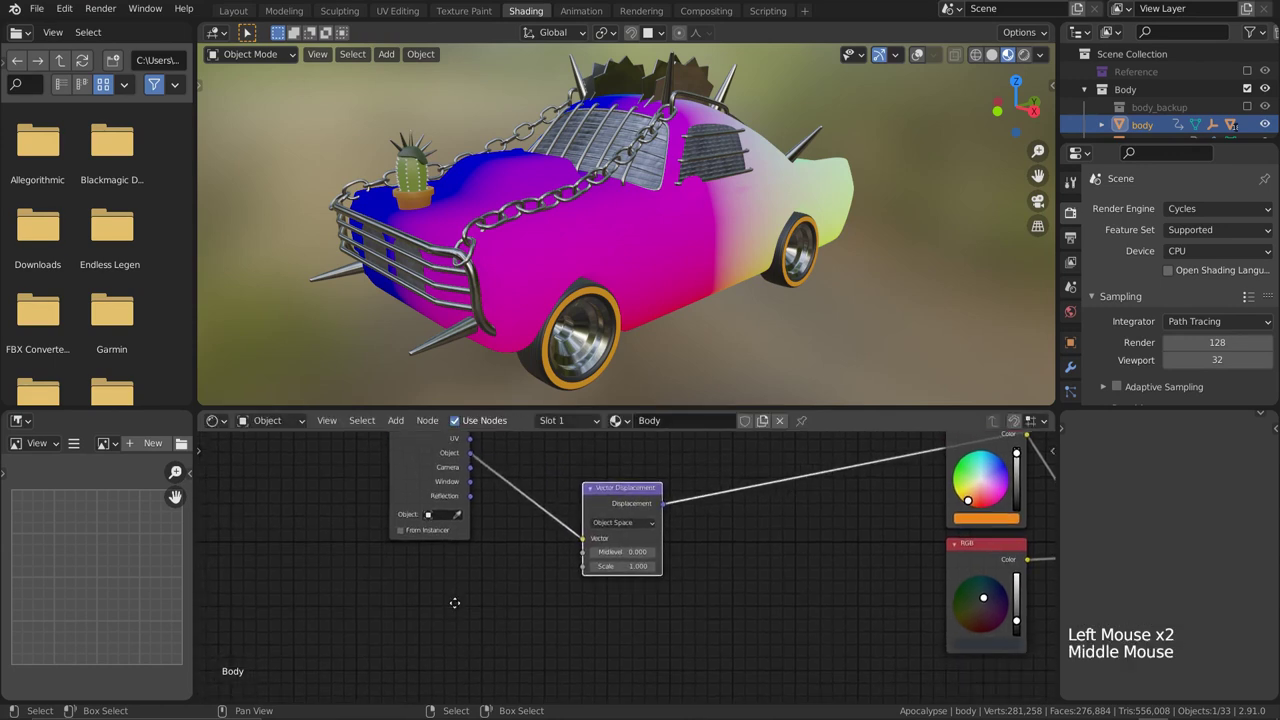
key("shift+a")
Step: Add a Checker Texture and feed its Color into the Vector Displacement Scale
left_click(300, 514)
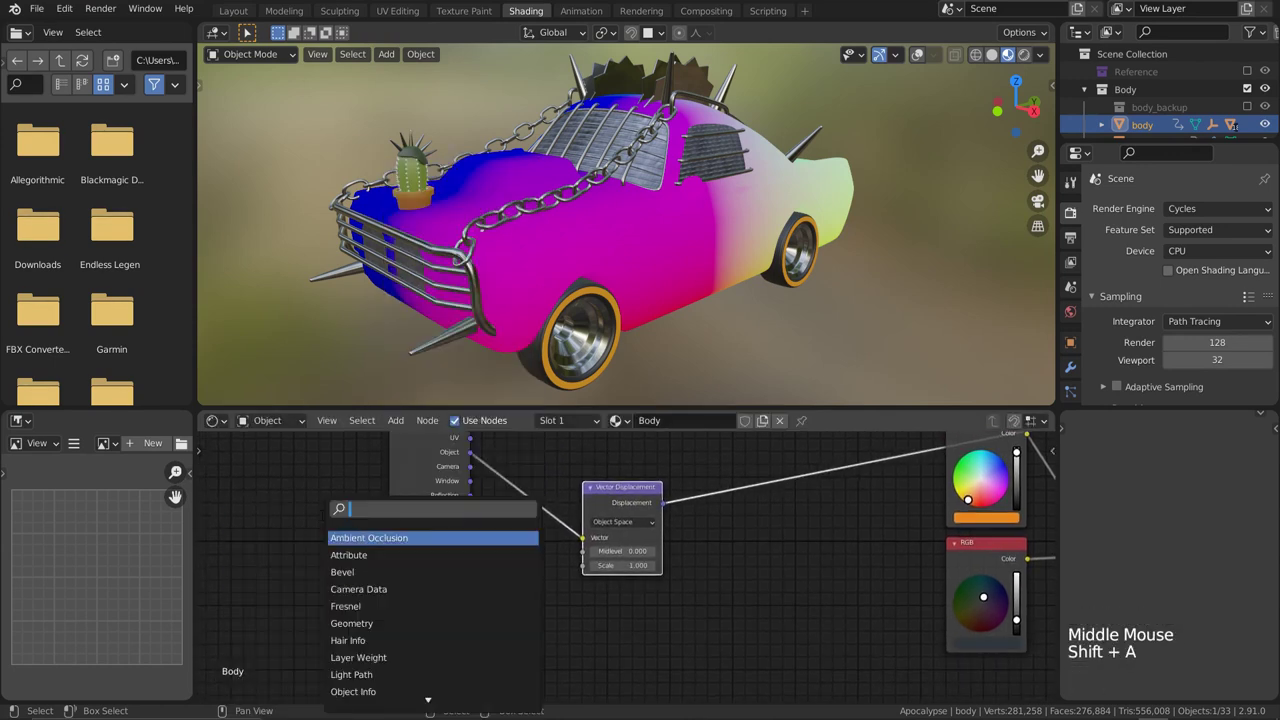
type("chcker")
key("Return")
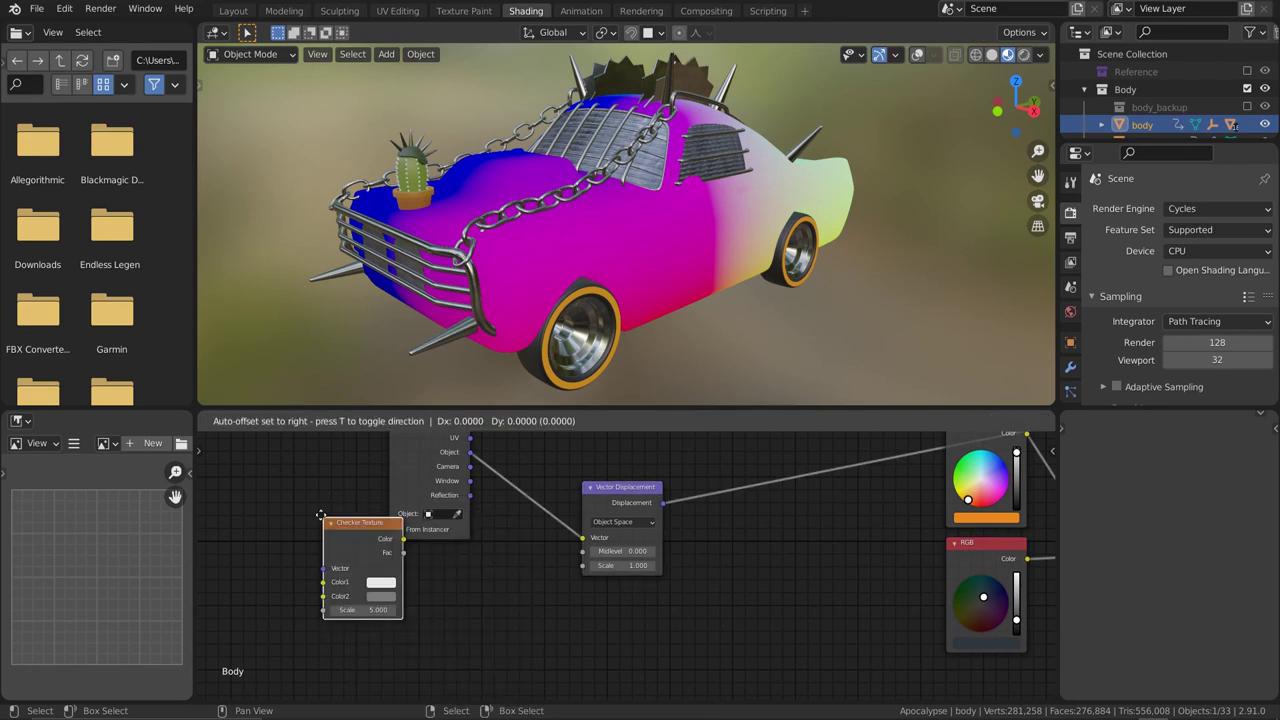
left_click(420, 580)
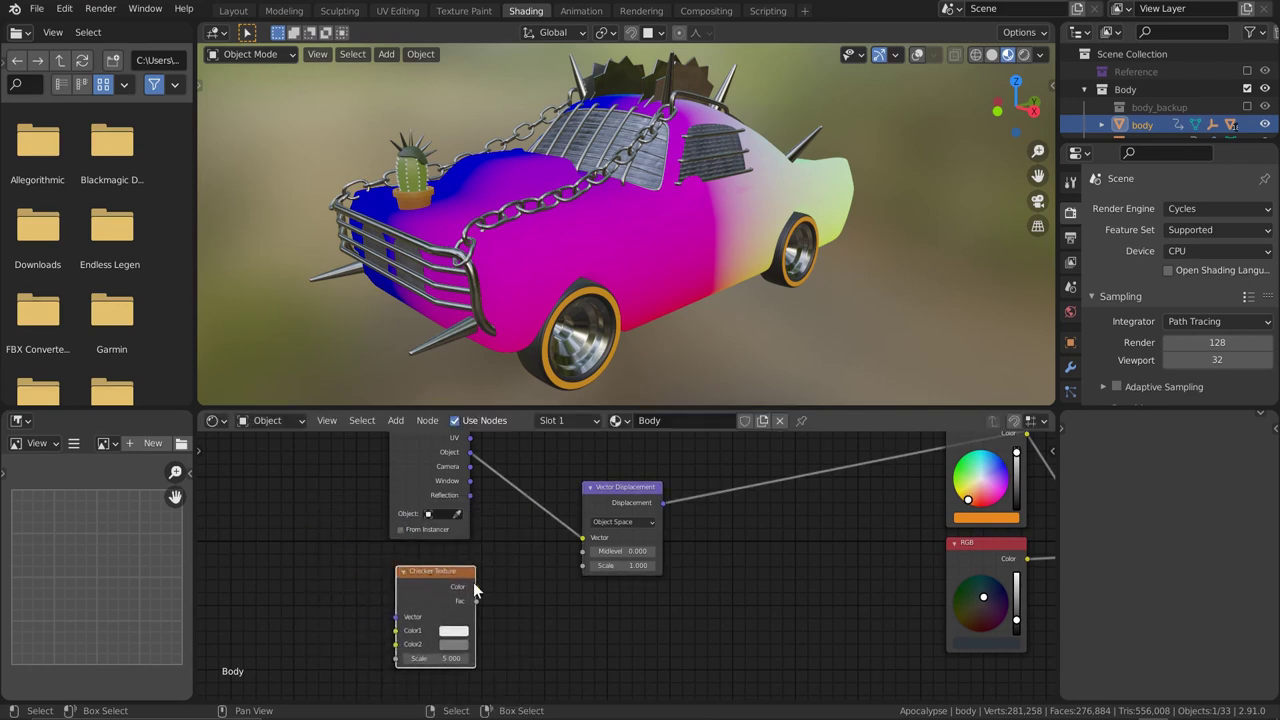
left_click_drag(476, 588, 583, 568)
middle_click_drag(795, 493, 729, 520)
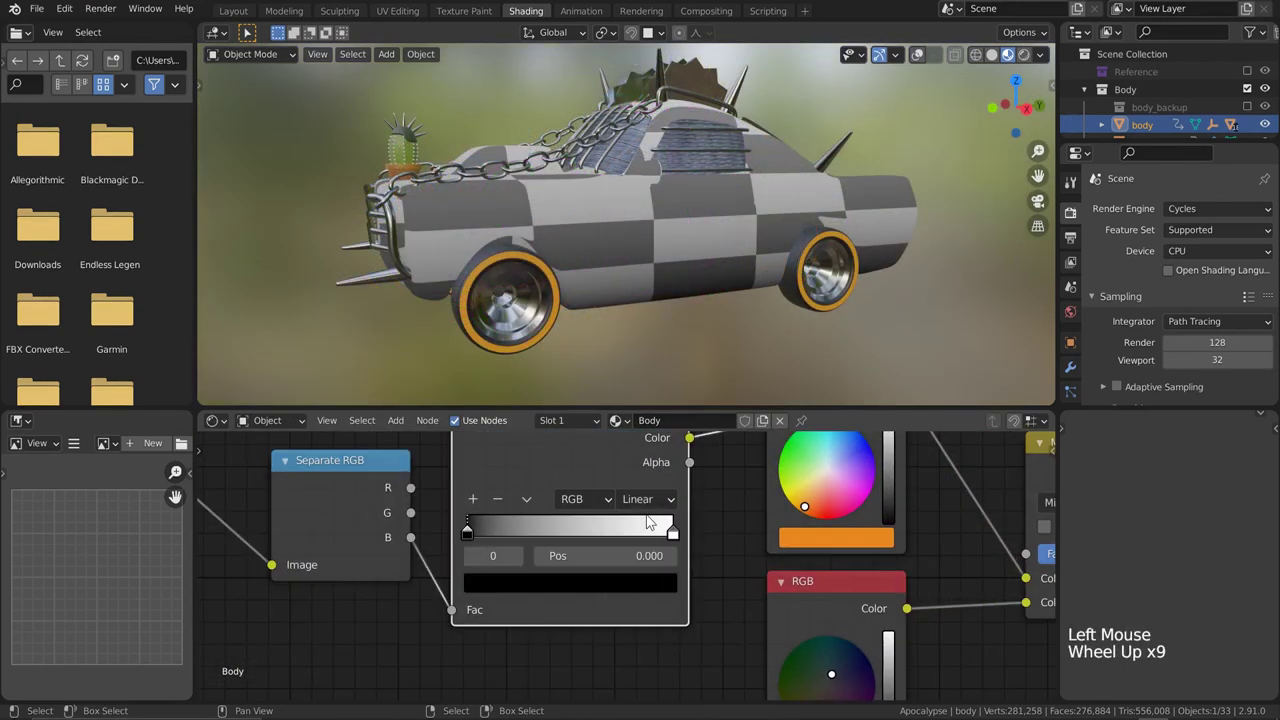
Step: Set the colour ramp to Constant interpolation with the white stop at 0.350
left_click(645, 503)
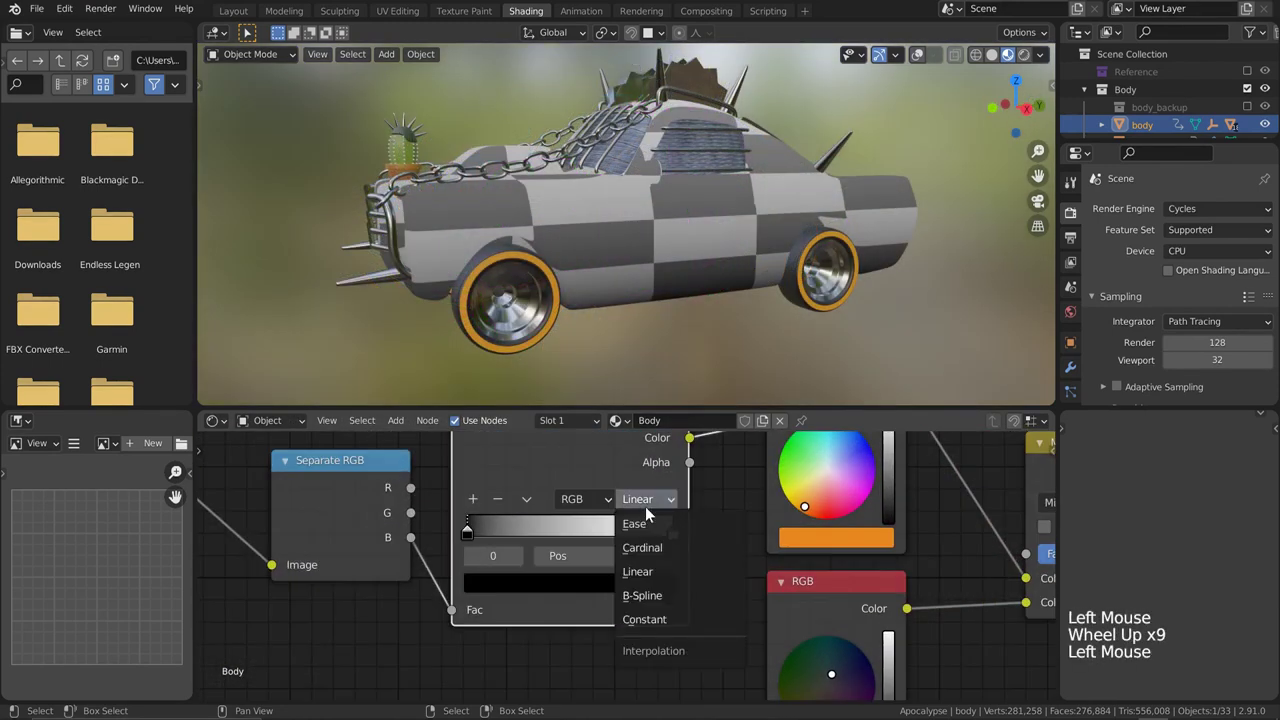
left_click(651, 616)
left_click_drag(672, 541, 540, 532)
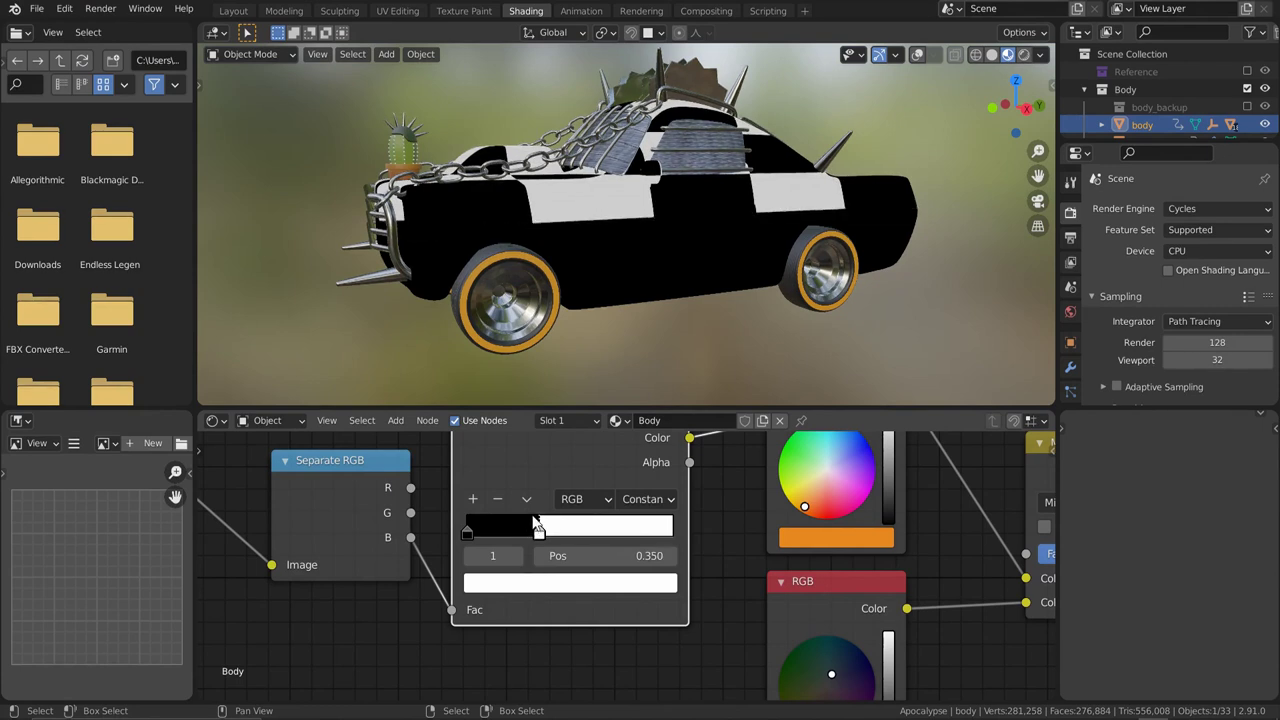
scroll(614, 247, "down", 2)
middle_click_drag(580, 260, 622, 240)
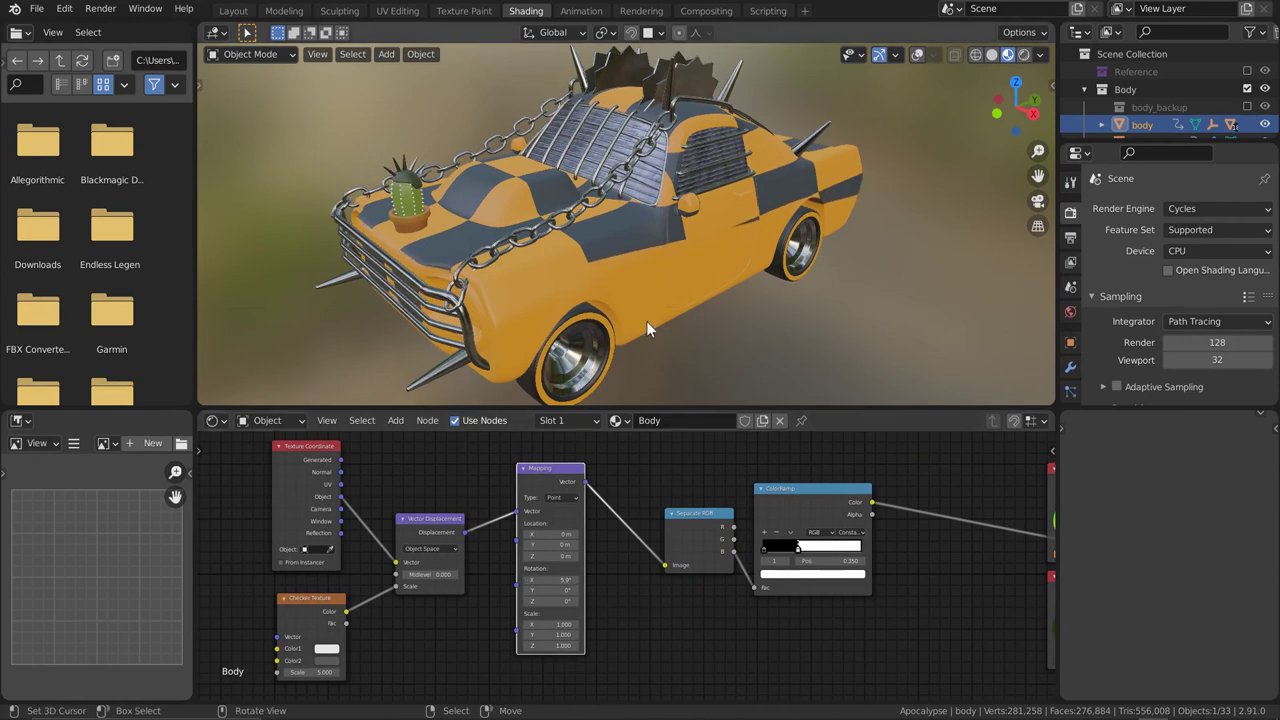
scroll(646, 321, "down", 2)
middle_click_drag(646, 321, 458, 211)
middle_click_drag(931, 293, 981, 317)
scroll(702, 285, "up", 2)
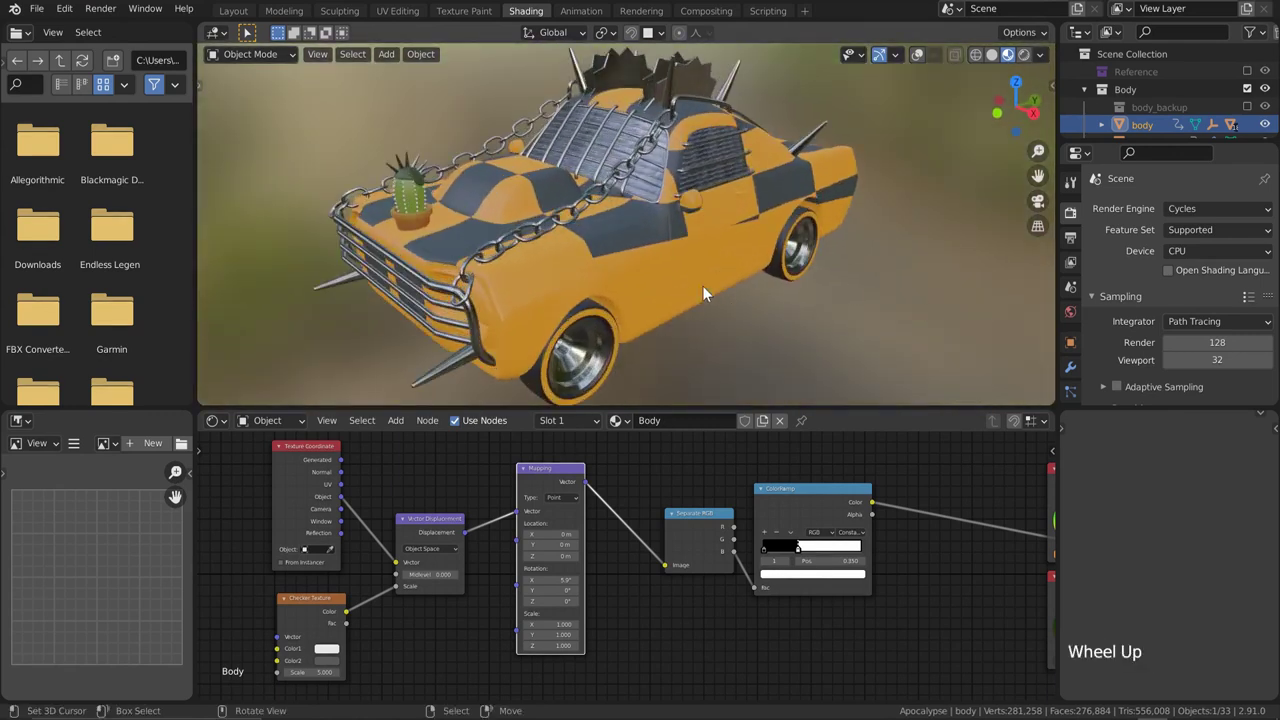
middle_click_drag(702, 285, 672, 304)
Step: Lighten the Checker Texture's Color2
middle_click_drag(460, 625, 525, 600)
scroll(474, 601, "up", 4)
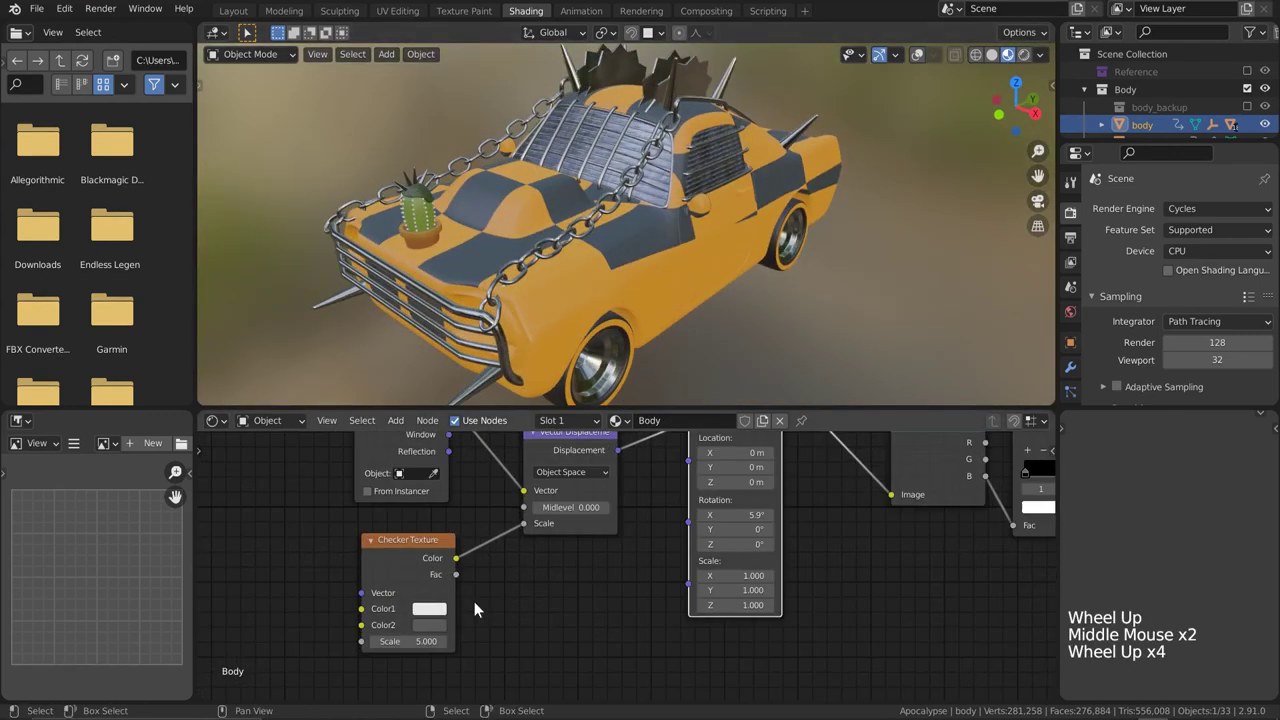
left_click(416, 623)
left_click_drag(541, 486, 537, 428)
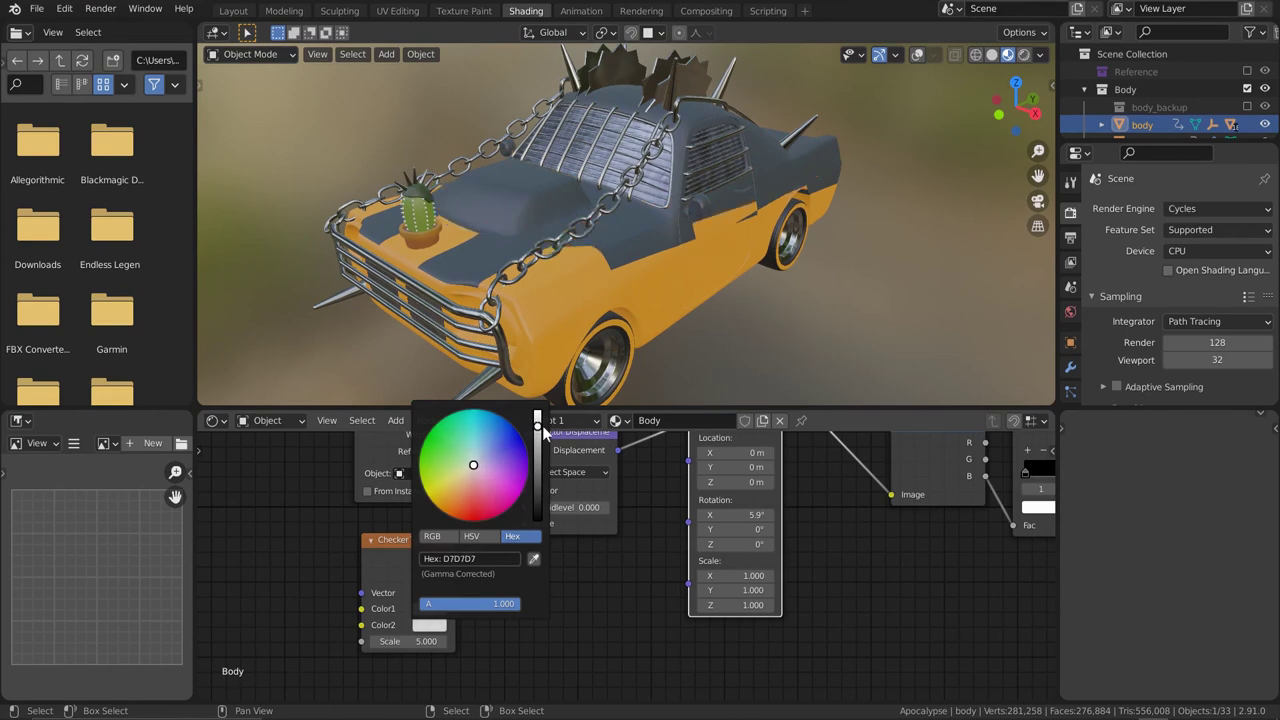
left_click(614, 623)
Step: Raise the checker Scale to 9.0 and save Stylized_Vehicle.blend
middle_click_drag(790, 270, 448, 295)
left_click(416, 641)
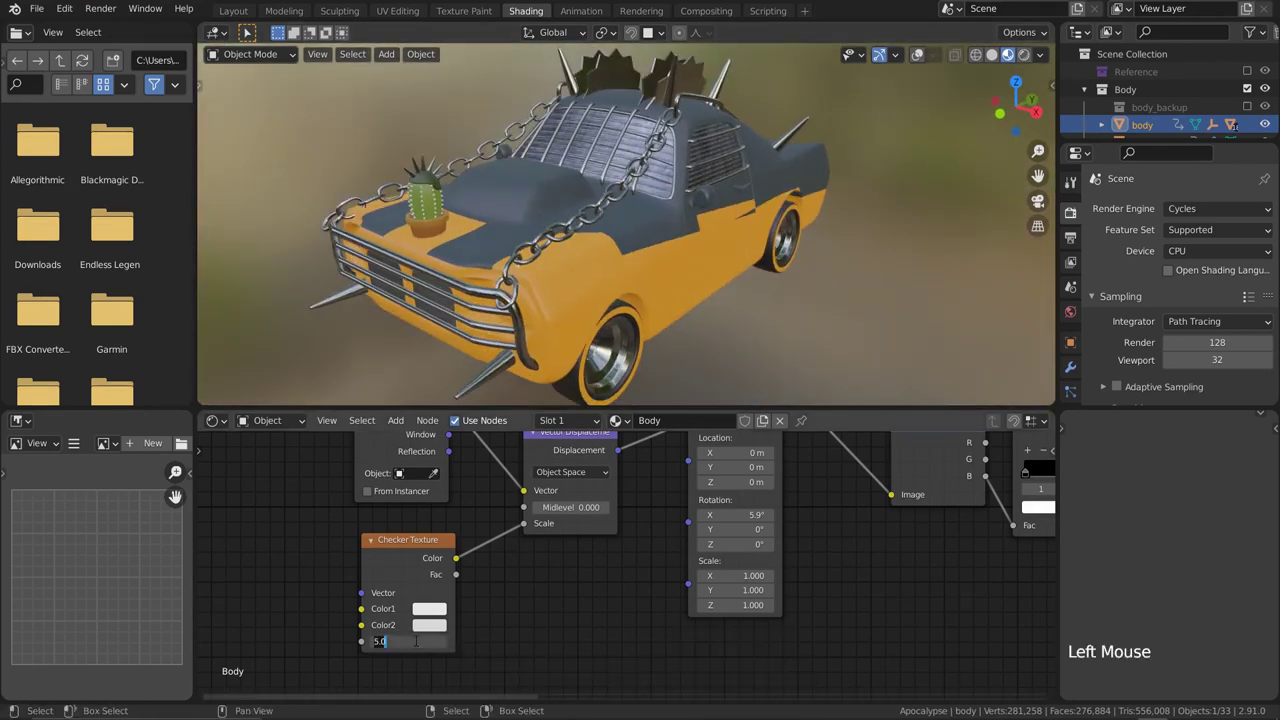
key("Return")
left_click_drag(413, 641, 416, 641)
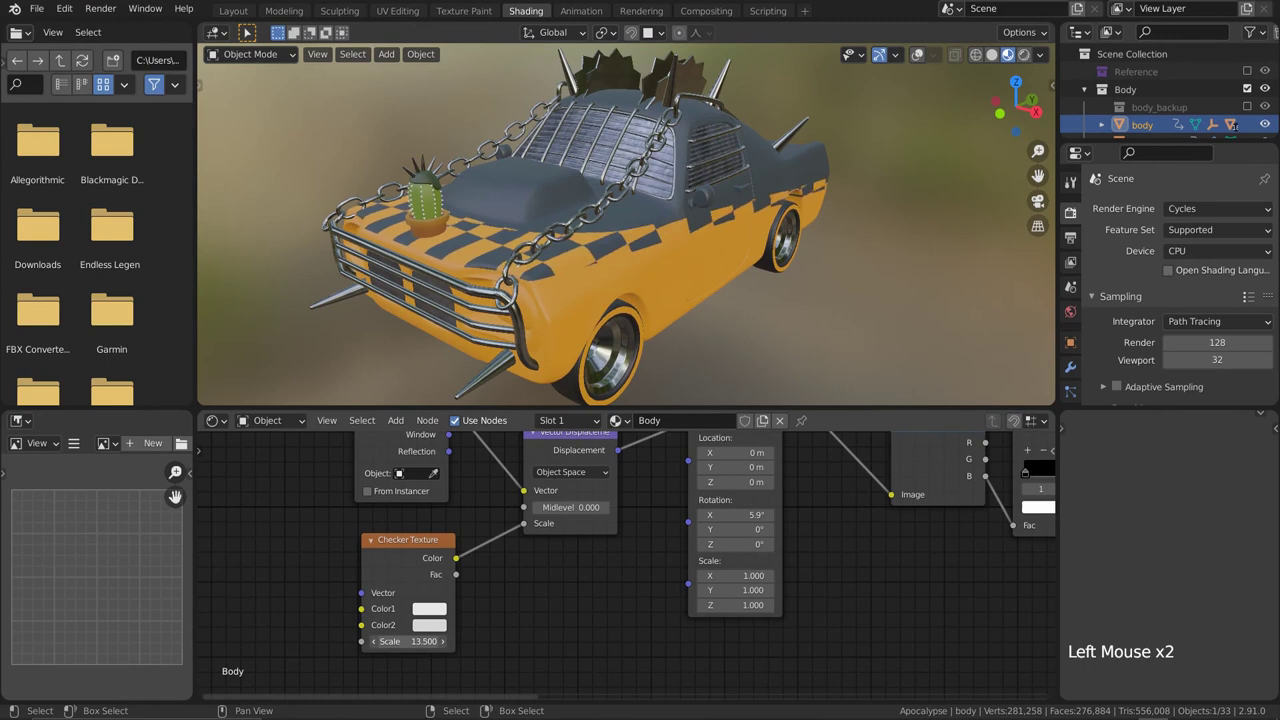
key("ctrl+s")
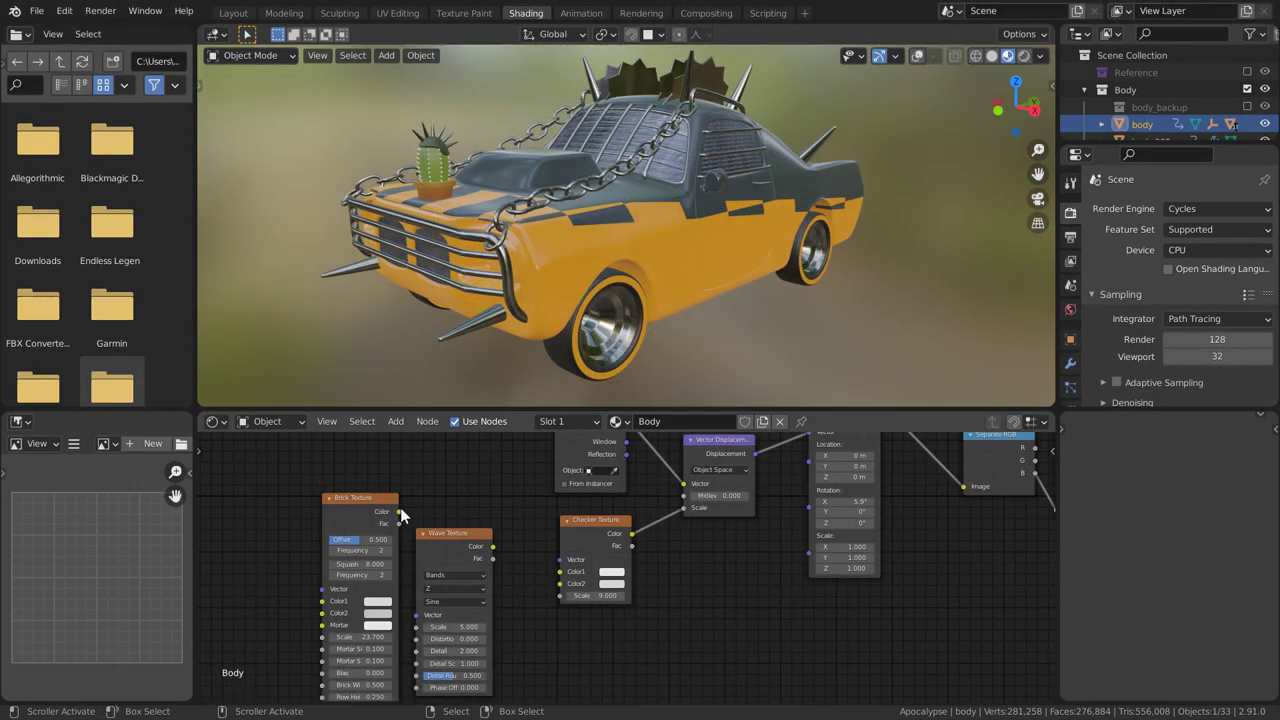
Step: Feed Brick Texture Color into displacement Scale, try Wave Texture instead, then restore Brick
left_click_drag(400, 507, 683, 507)
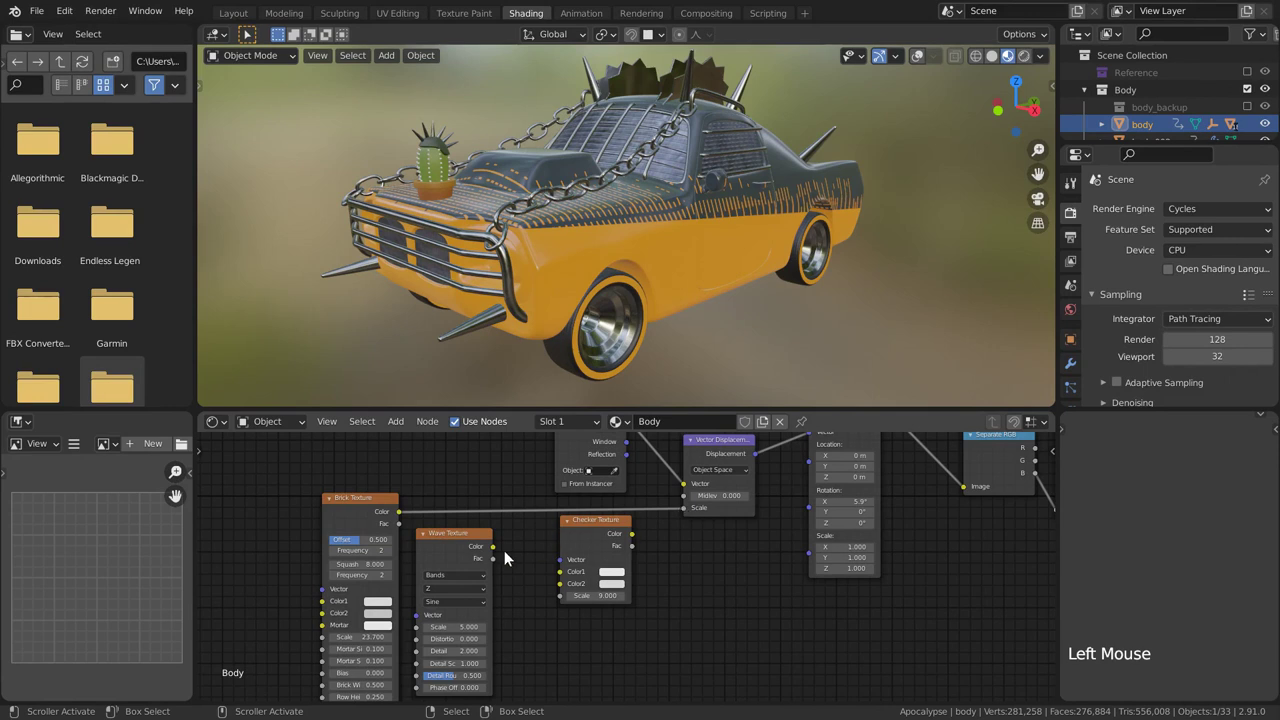
left_click_drag(493, 546, 521, 538)
left_click_drag(680, 513, 688, 511)
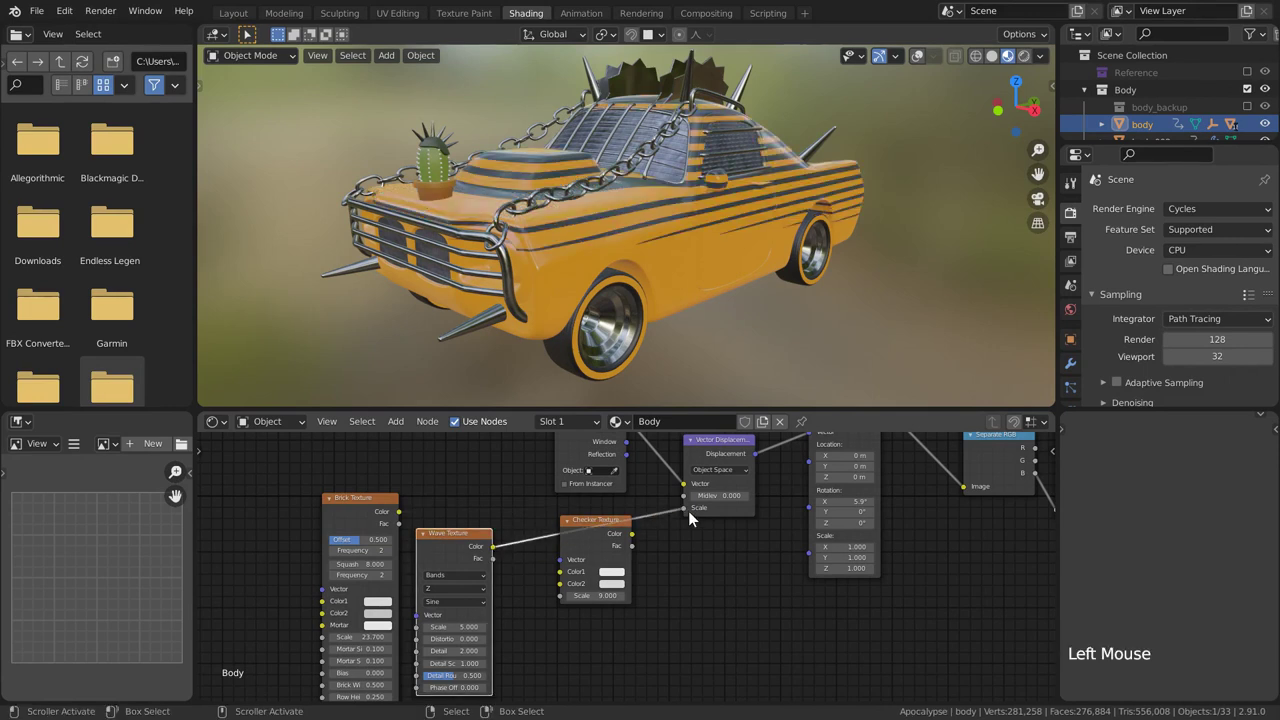
middle_click_drag(923, 291, 905, 313)
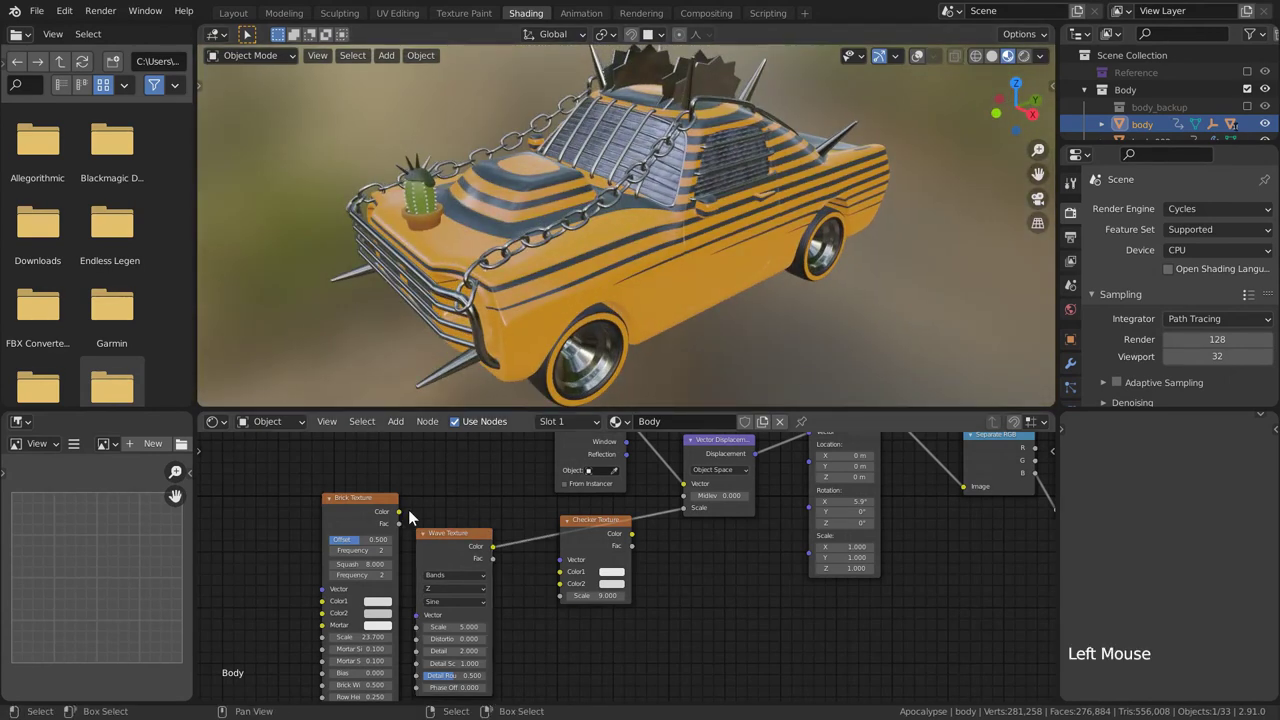
left_click_drag(408, 510, 683, 508)
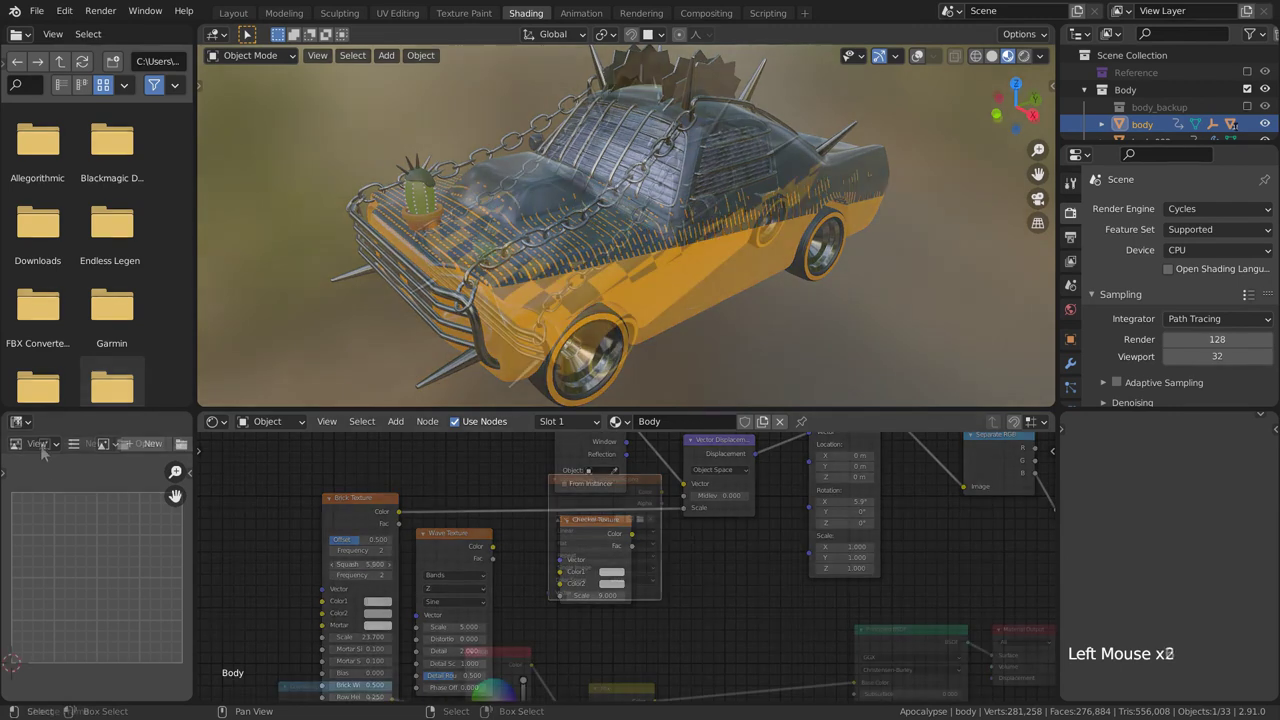
Step: Load the cgcookie logo image and add a Mapping node to the Body material
left_click(103, 443)
left_click(110, 486)
scroll(87, 572, "down", 3)
middle_click_drag(508, 510, 678, 518)
left_click(534, 497)
key("shift+a")
type("mappin")
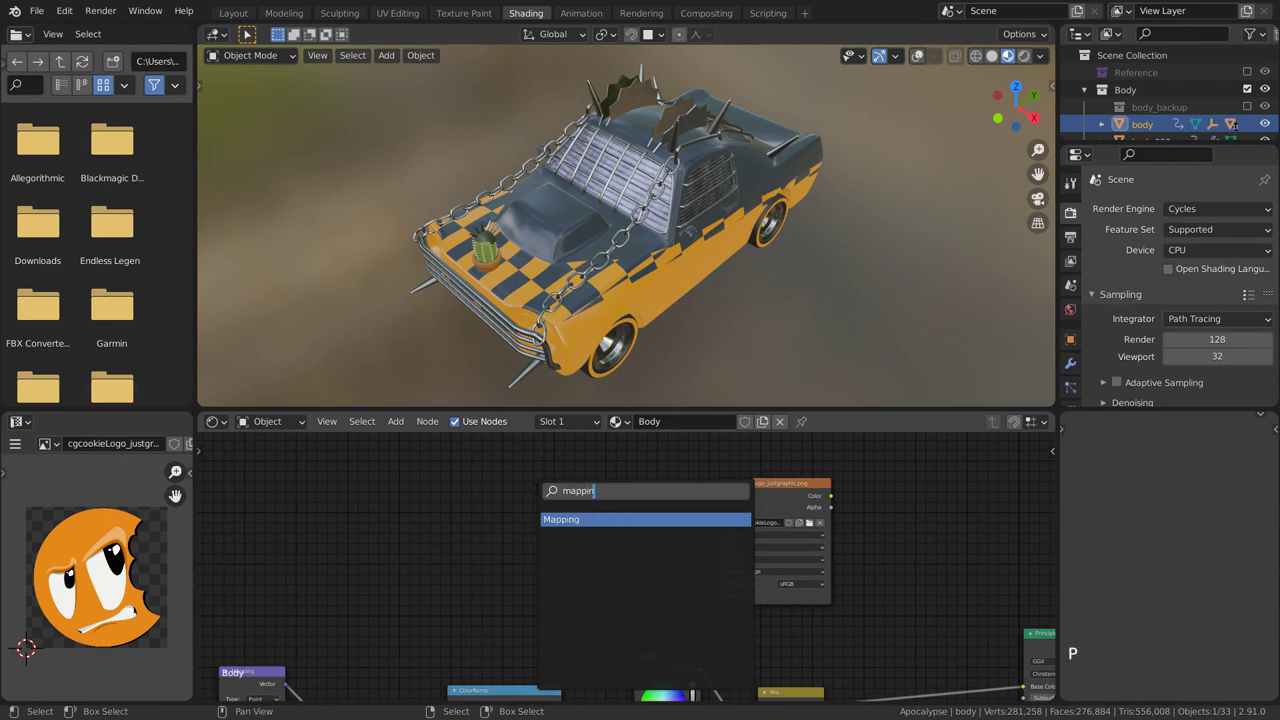
key("Return")
left_click(536, 490)
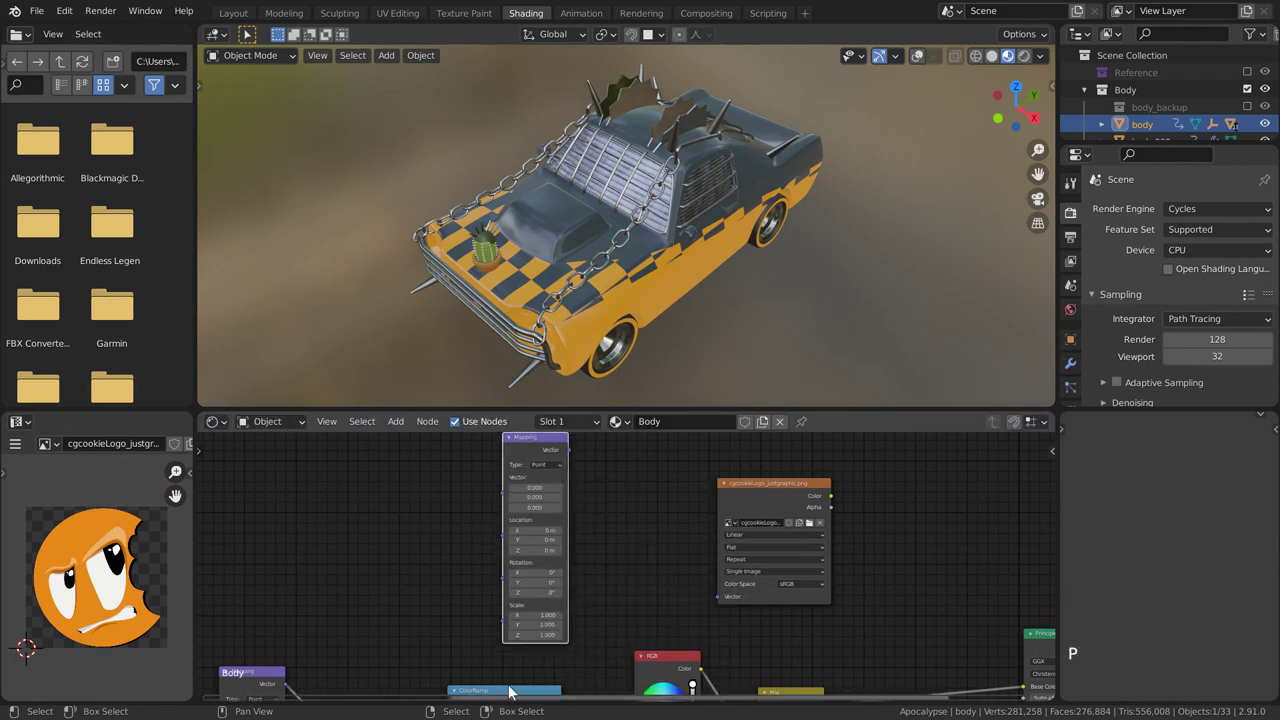
Step: Connect the Texture Coordinate output to the Mapping node's Vector input
scroll(341, 585, "down", 4)
middle_click_drag(341, 585, 487, 573)
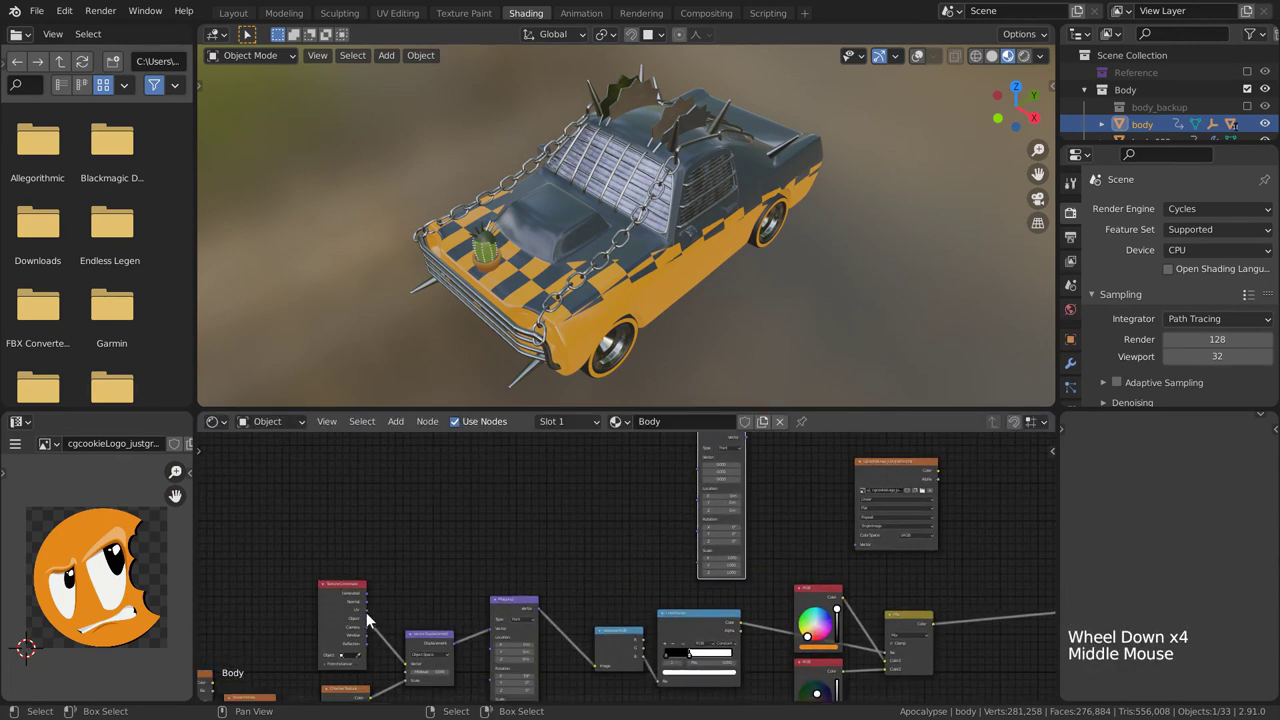
left_click_drag(367, 610, 522, 520)
left_click_drag(676, 457, 697, 460)
middle_click_drag(697, 460, 534, 523)
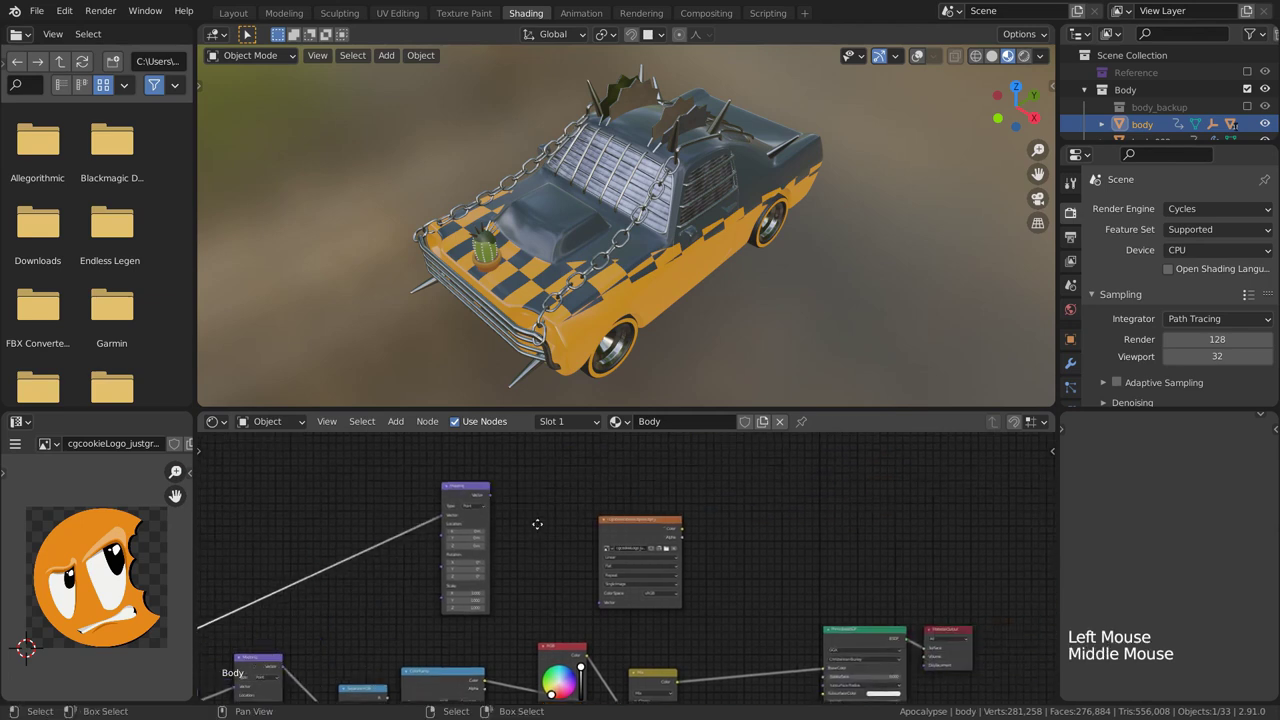
scroll(470, 503, "up", 3)
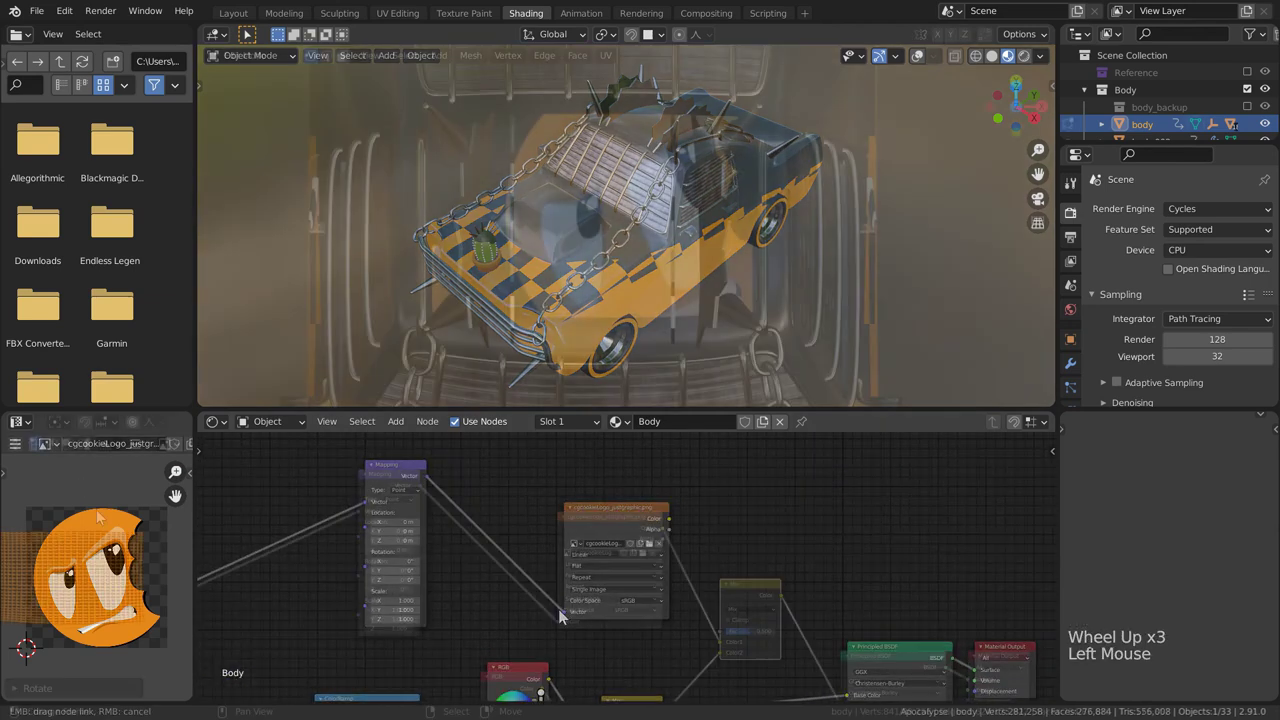
Step: Scale and shift the logo UVs, and set the image texture extension to Clip
key("s")
left_click(155, 597)
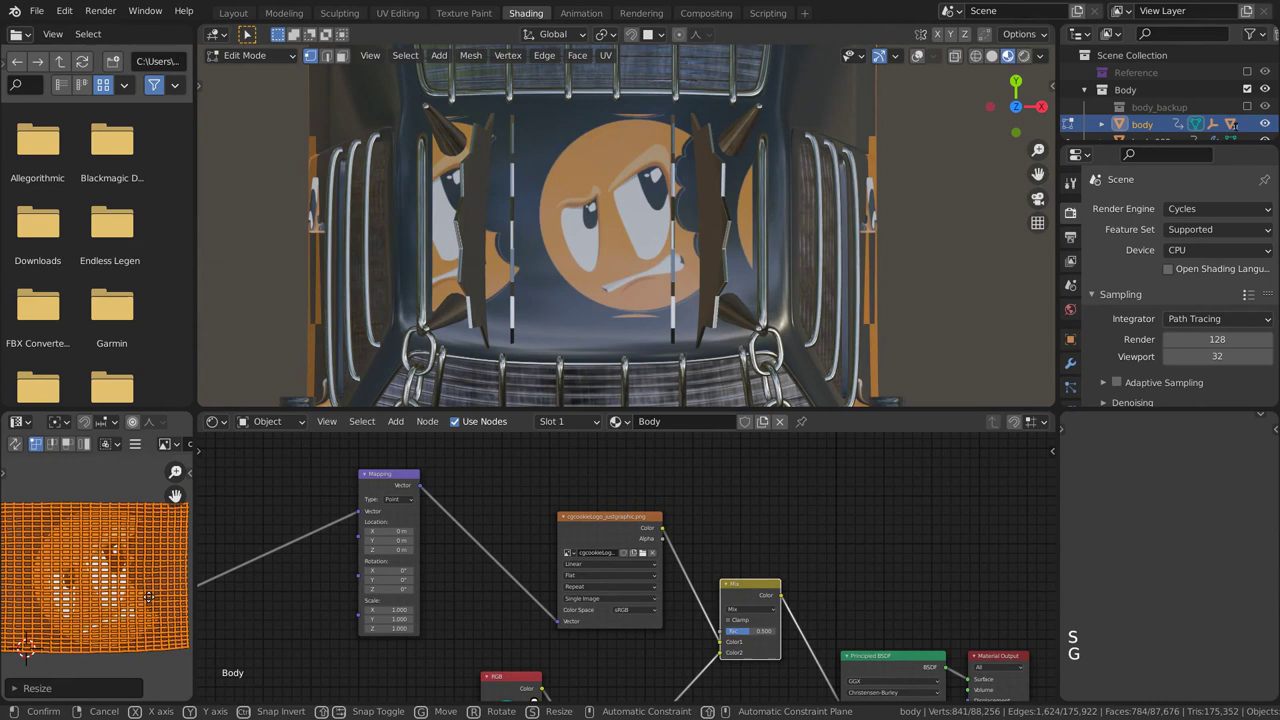
key("g")
left_click(168, 592)
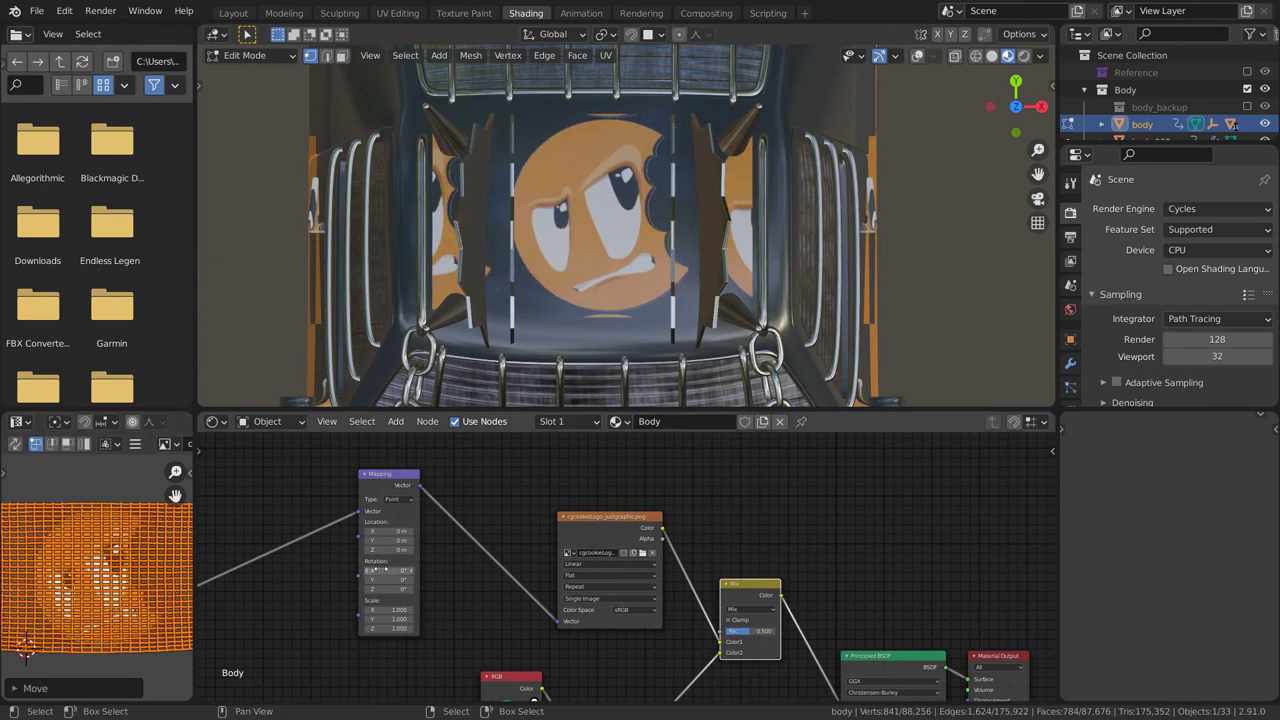
scroll(516, 556, "up", 4)
middle_click_drag(516, 556, 463, 531)
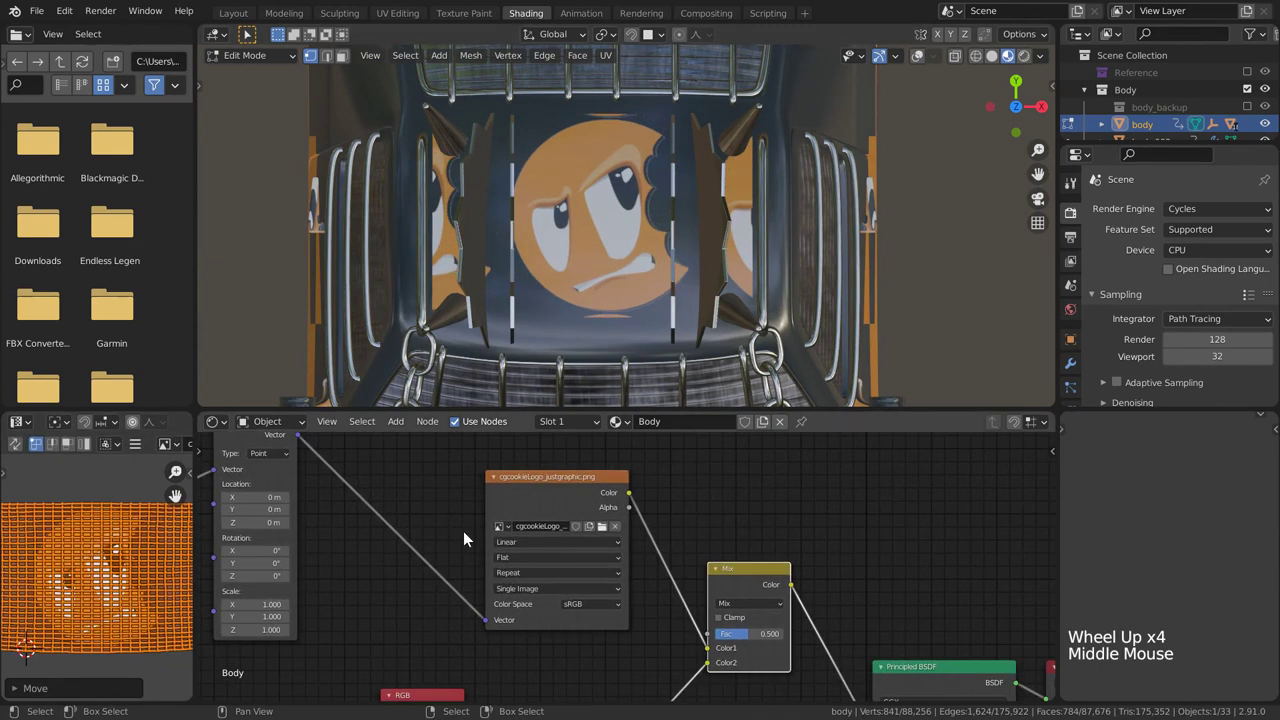
left_click(516, 617)
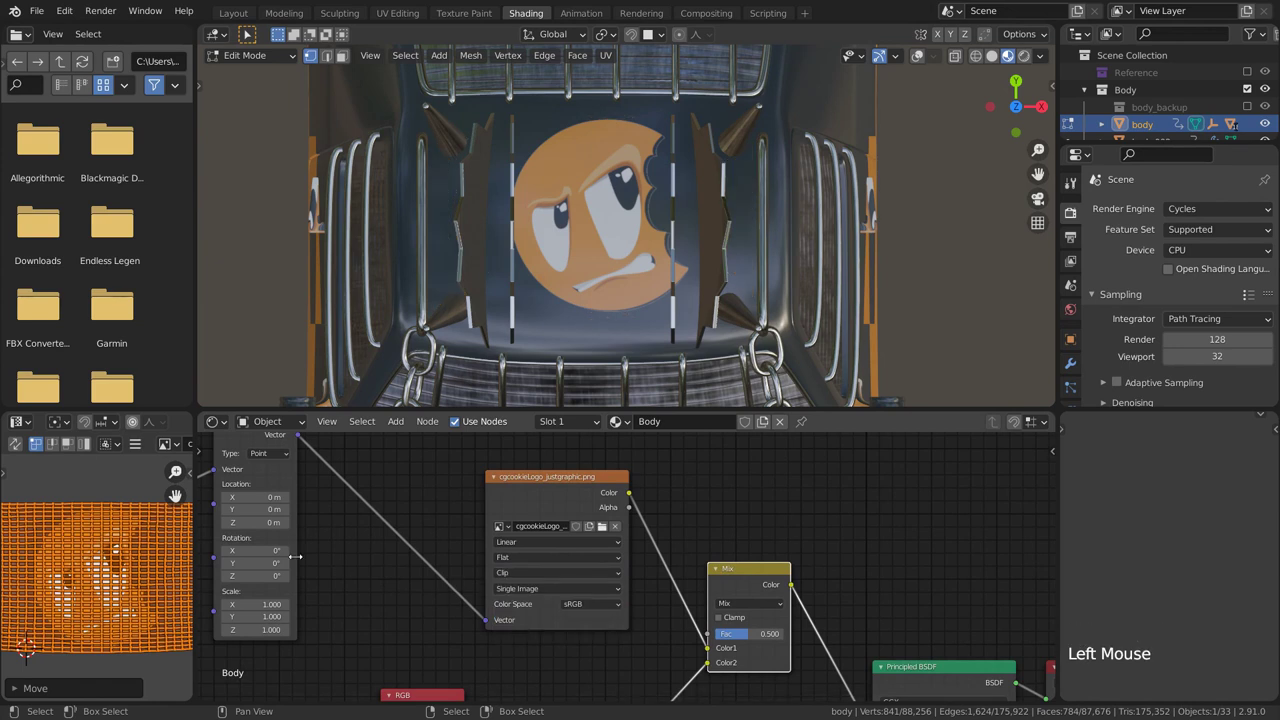
Step: Shrink the logo UVs and move them along X to place the decal on the hood
key("s")
left_click(20, 590)
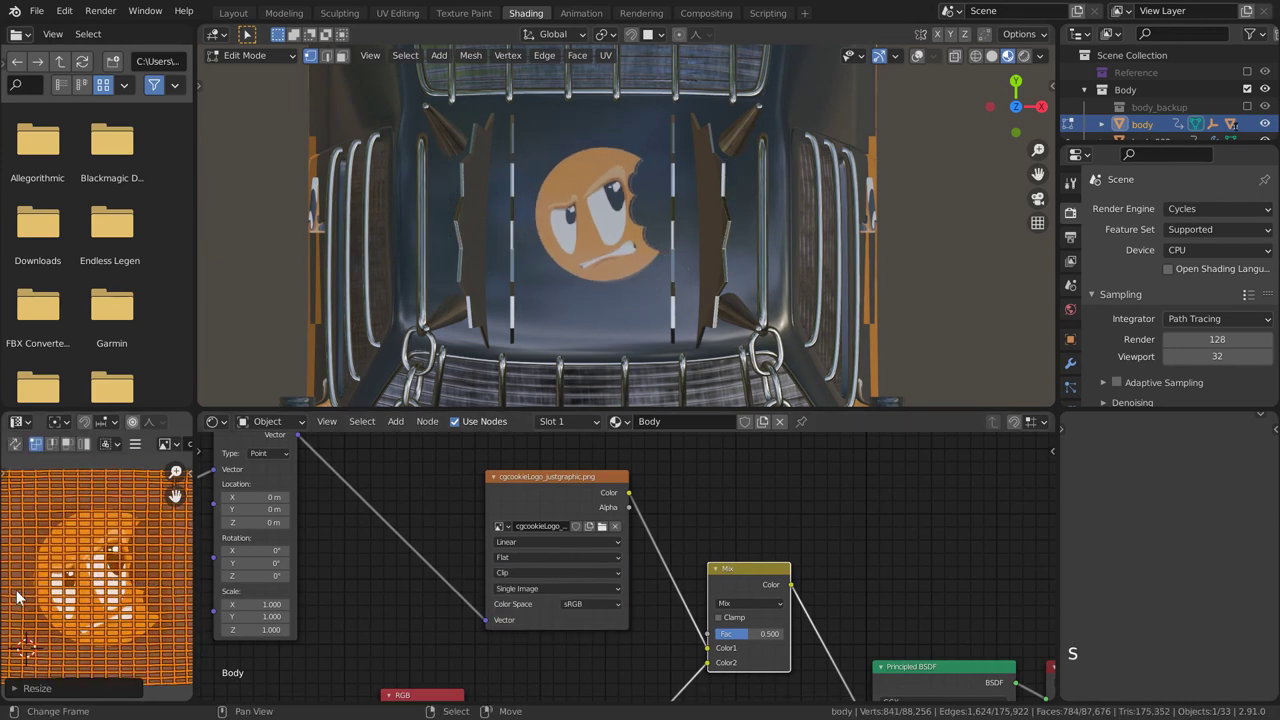
key("g")
key("x")
left_click(148, 485)
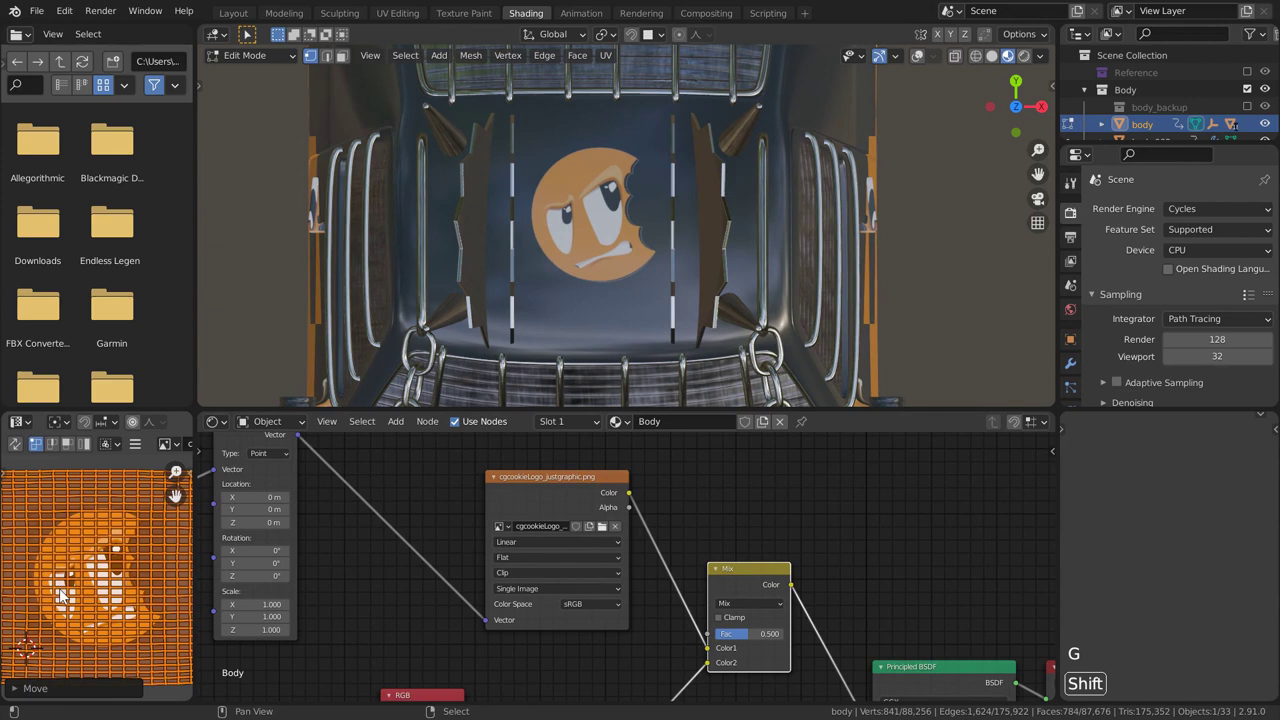
key("s")
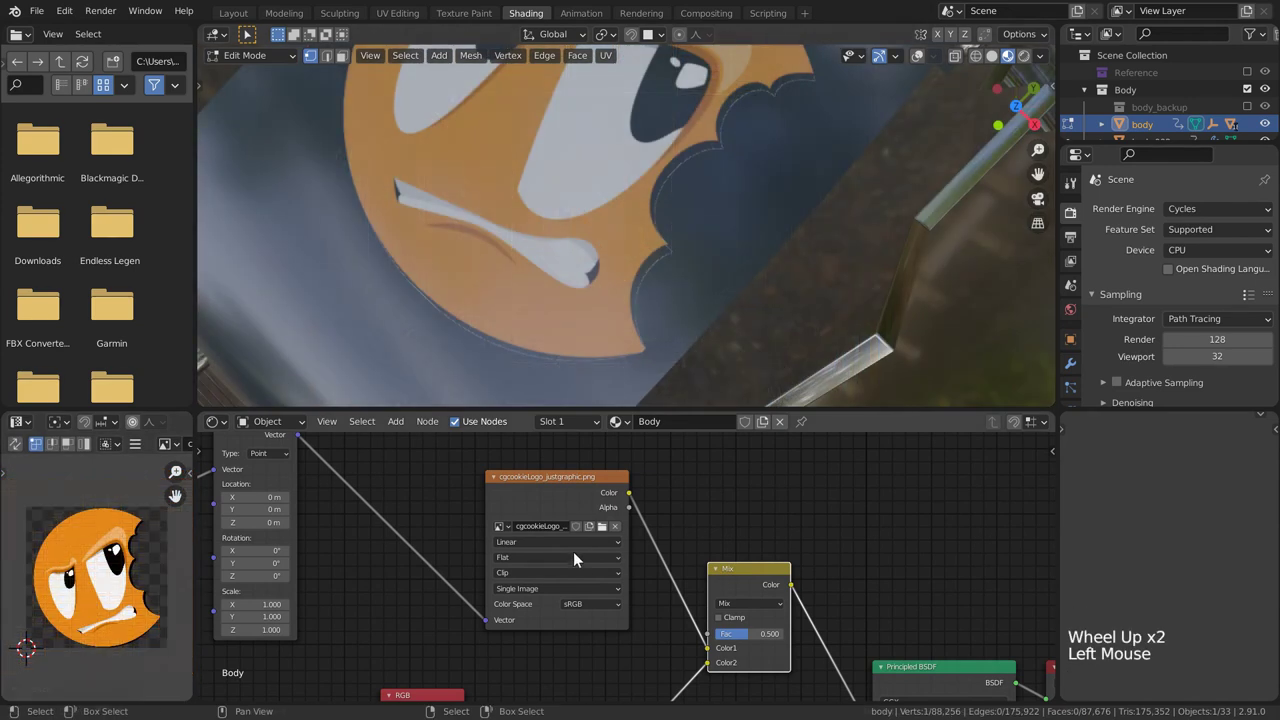
Step: Set the logo image texture's interpolation to Closest
scroll(521, 546, "up", 2)
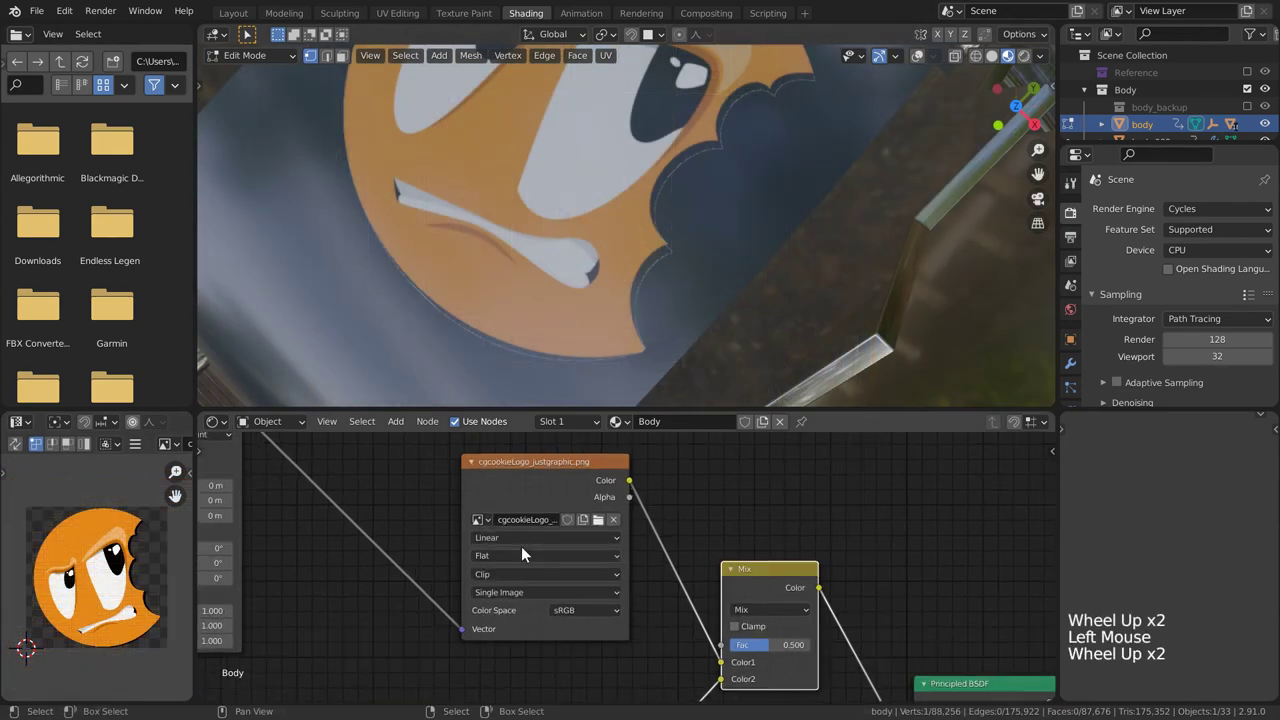
left_click(518, 537)
left_click(513, 570)
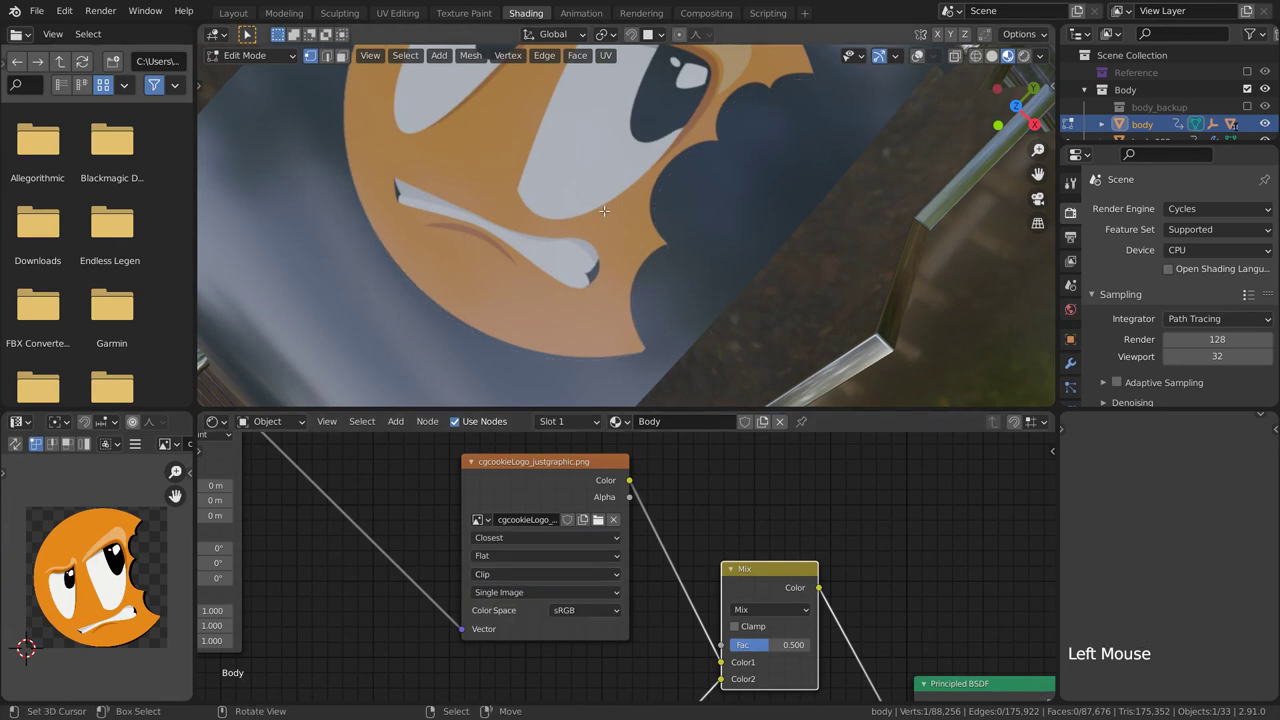
scroll(620, 220, "down", 4)
middle_click_drag(640, 230, 623, 263)
Step: Frame the mirror's shader node and hide viewport overlays to see the mirror clearly
key("Tab")
scroll(619, 217, "down", 3)
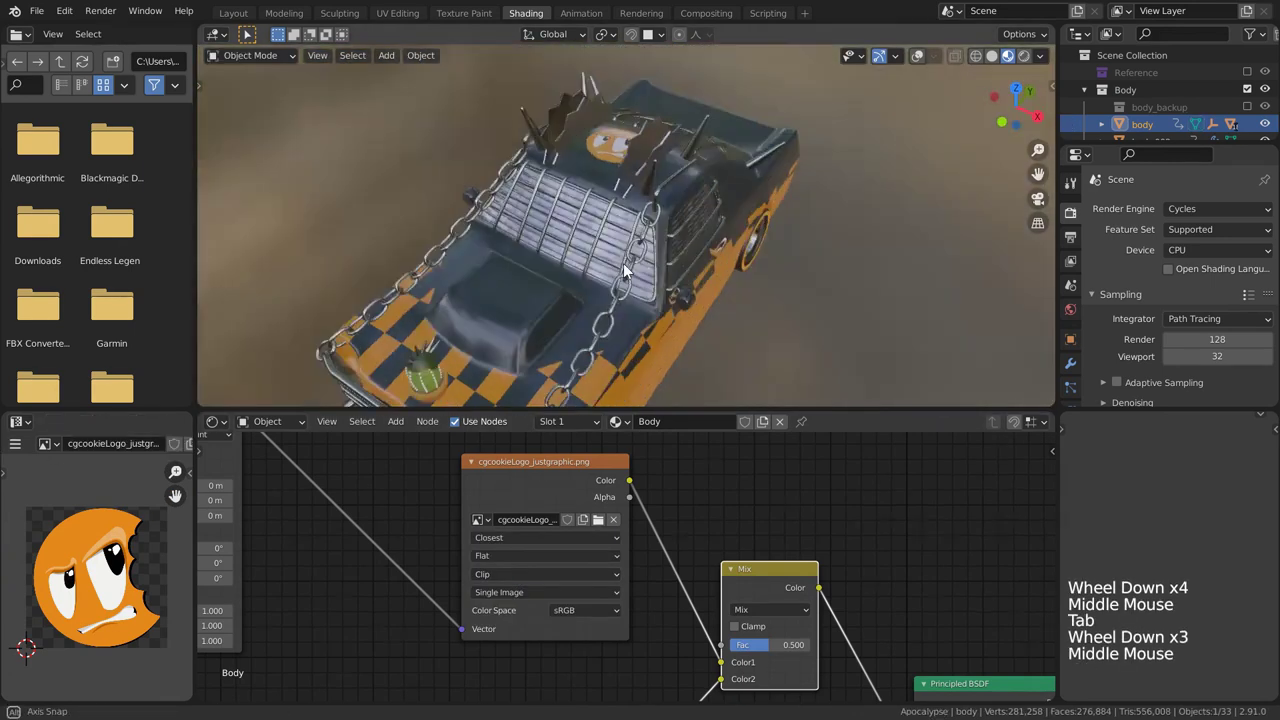
scroll(703, 237, "down", 2)
middle_click_drag(703, 237, 557, 243)
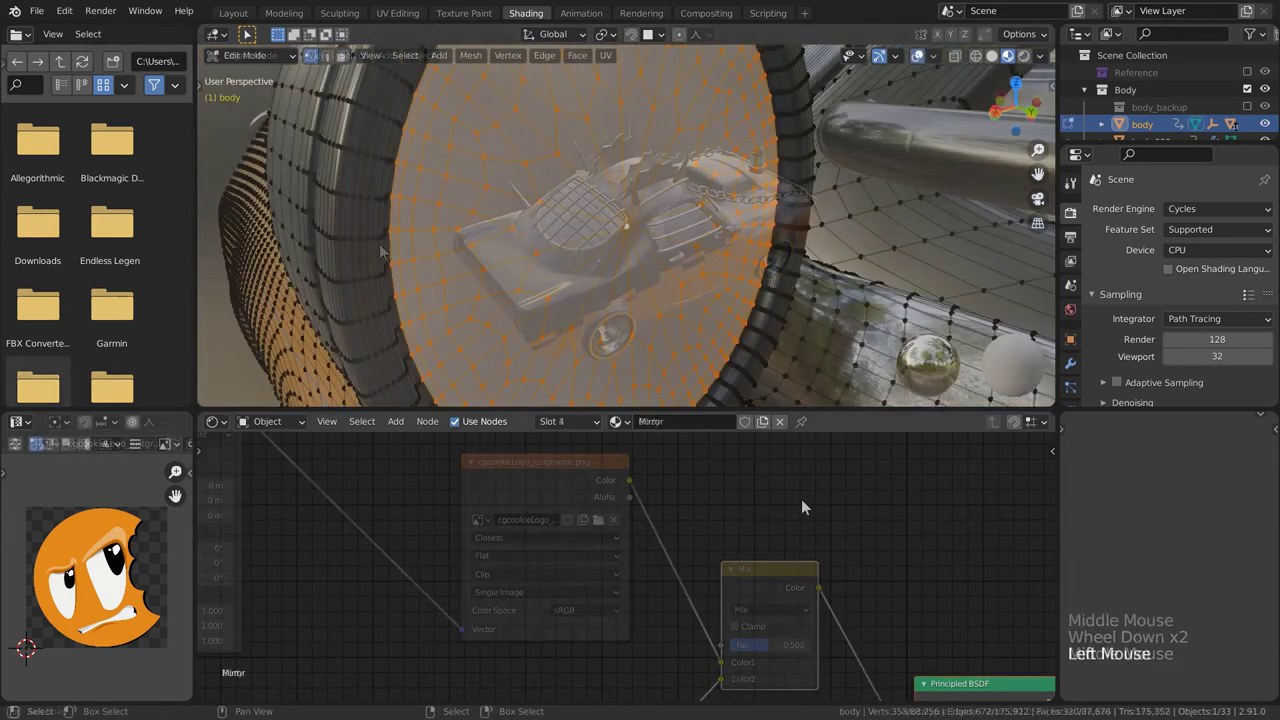
key("Tab")
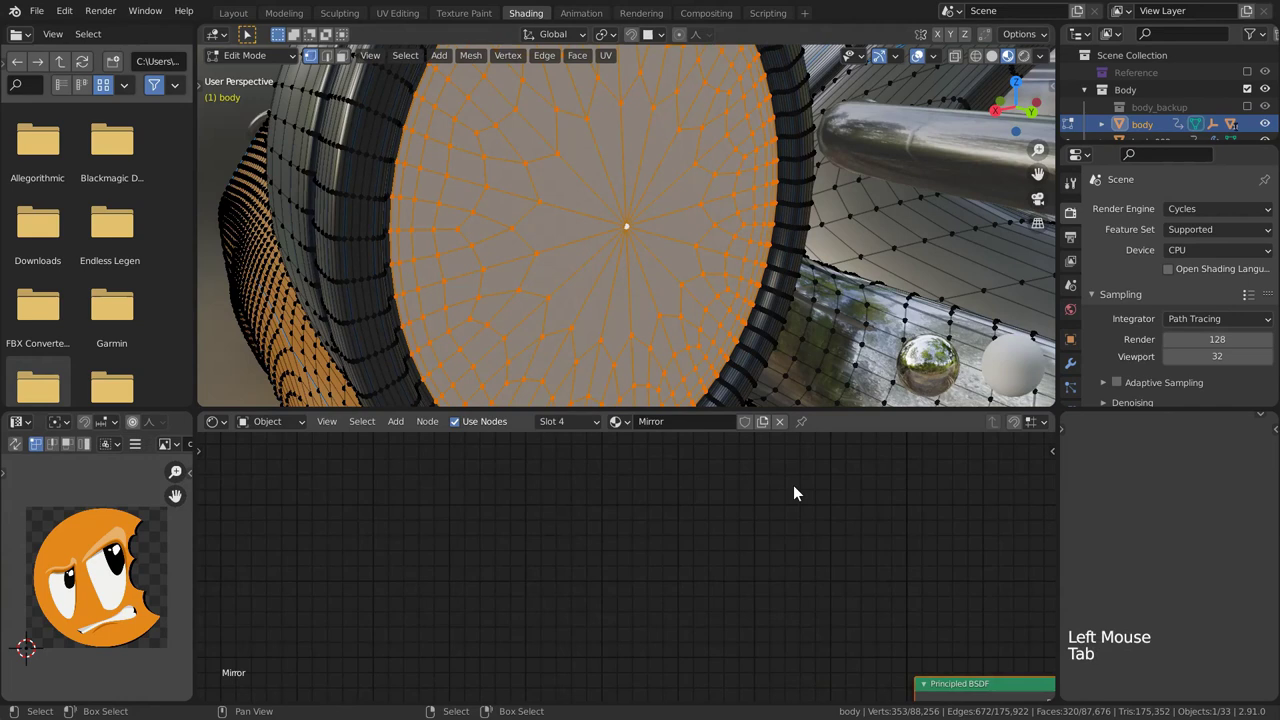
key("KP_Decimal")
scroll(585, 561, "up", 5)
key("shift+alt+z")
scroll(570, 572, "up", 6)
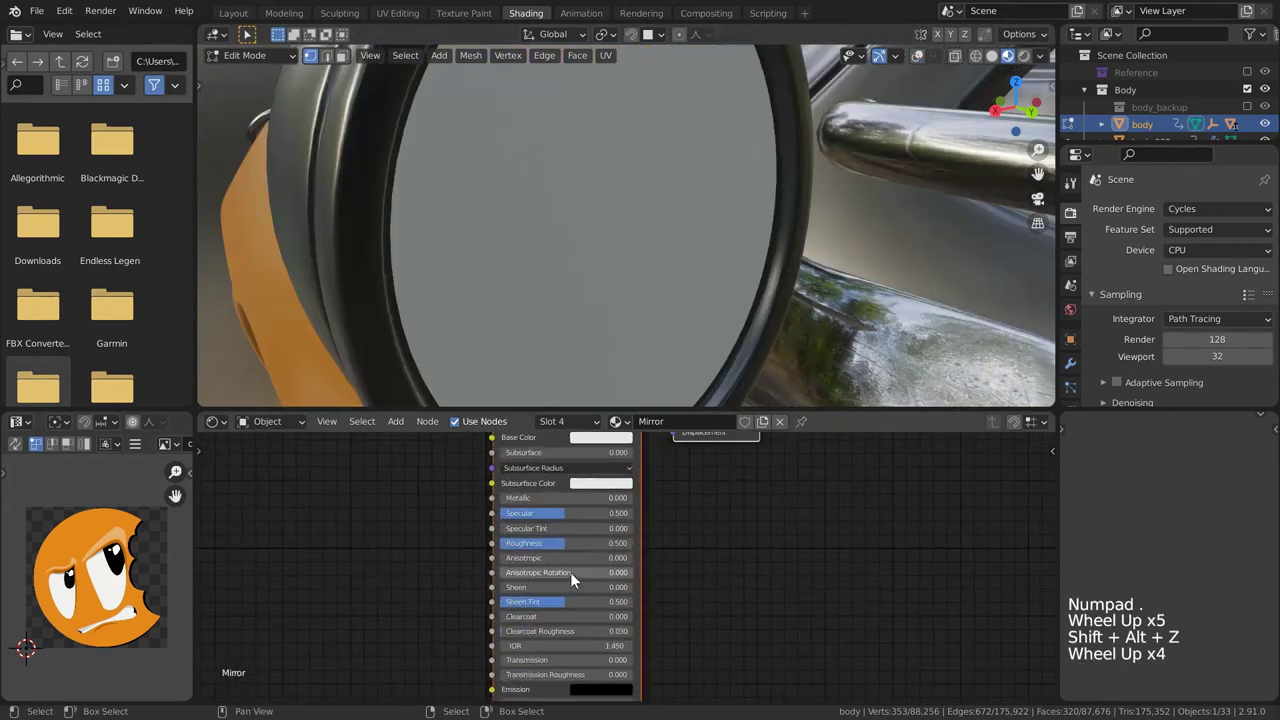
middle_click_drag(570, 572, 590, 560)
Step: Set the Mirror material's Principled BSDF to Metallic 1.000 and Roughness 0.050
left_click(578, 510)
left_click_drag(578, 502, 656, 502)
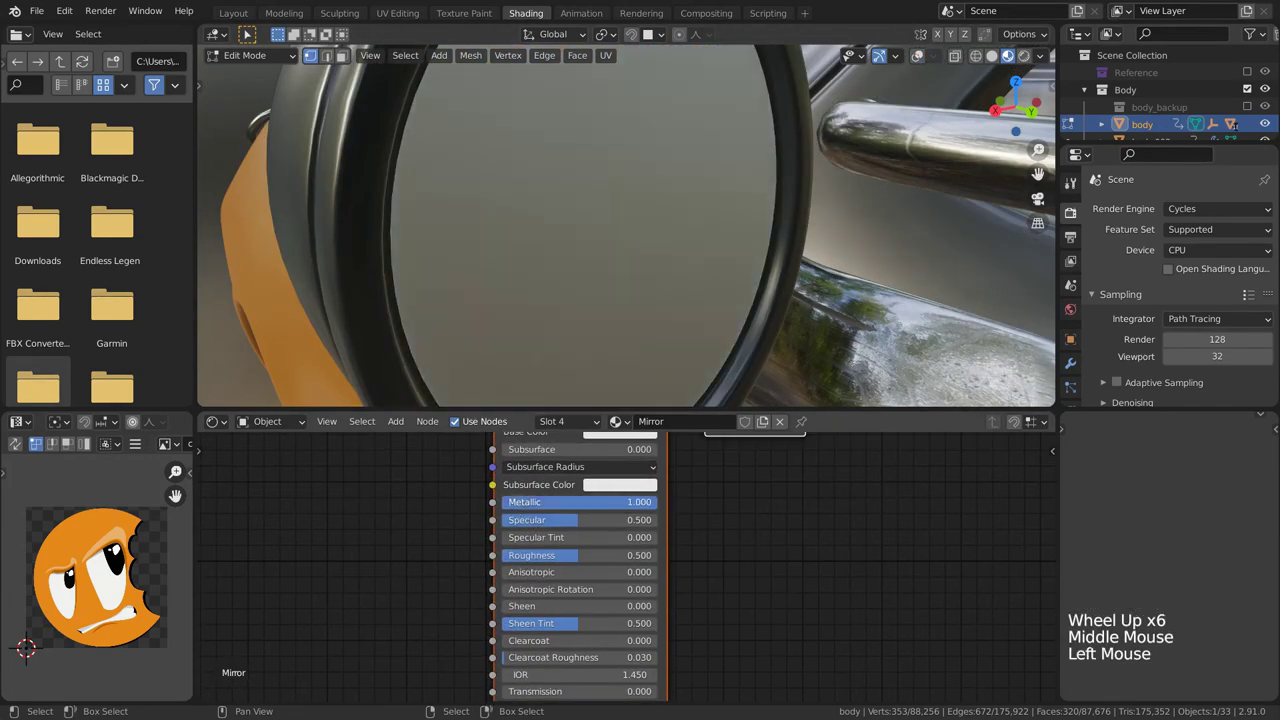
double_click(579, 554)
type(".05")
key("Return")
Step: Orbit and zoom out to view the whole car with its reflective mirror
scroll(620, 250, "down", 3)
middle_click_drag(620, 250, 800, 248)
scroll(632, 236, "down", 1)
scroll(632, 236, "down", 4)
scroll(700, 240, "down", 6)
scroll(800, 248, "down", 3)
middle_click_drag(800, 248, 690, 280, "shift")
scroll(760, 262, "up", 4)
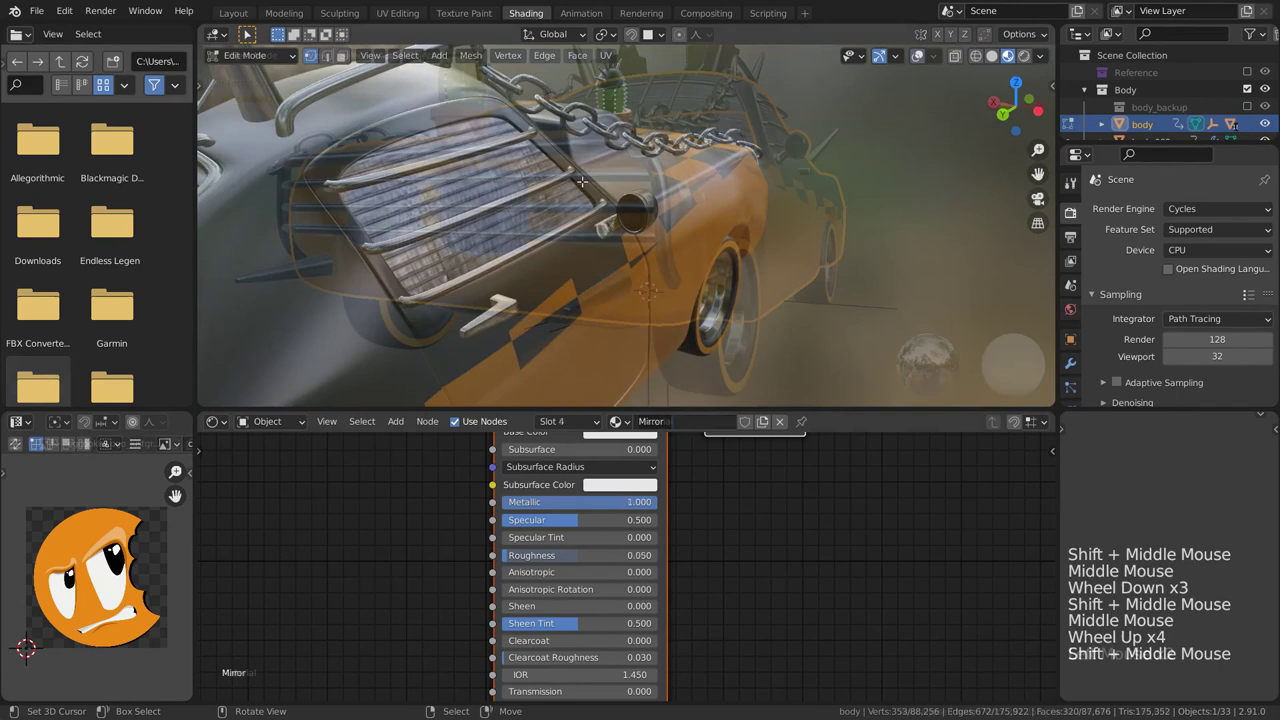
Step: Rename the slot 5 material to Emis_Front
key("Tab")
double_click(648, 291)
type("Emis_Front")
key("Return")
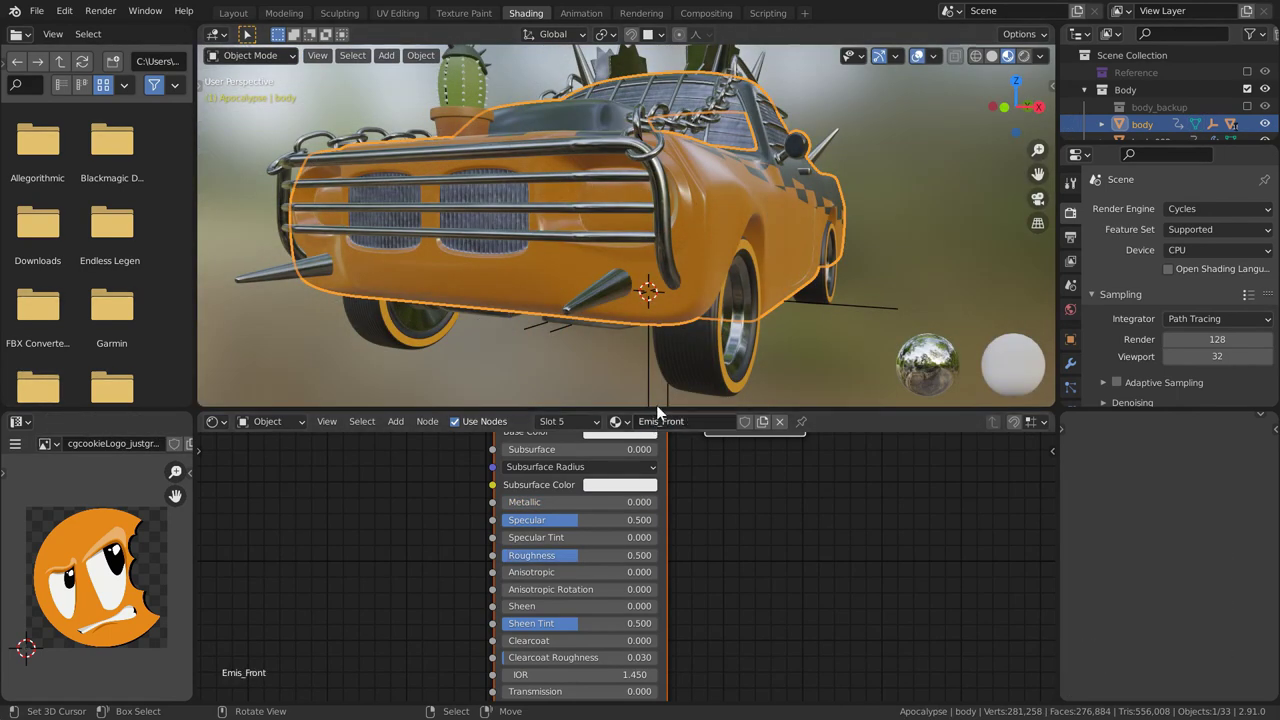
Step: Give Emis_Front an Emission Strength of 8 and a bright yellow emission colour
middle_click_drag(517, 640, 545, 474)
scroll(545, 474, "up", 4)
left_click(590, 581)
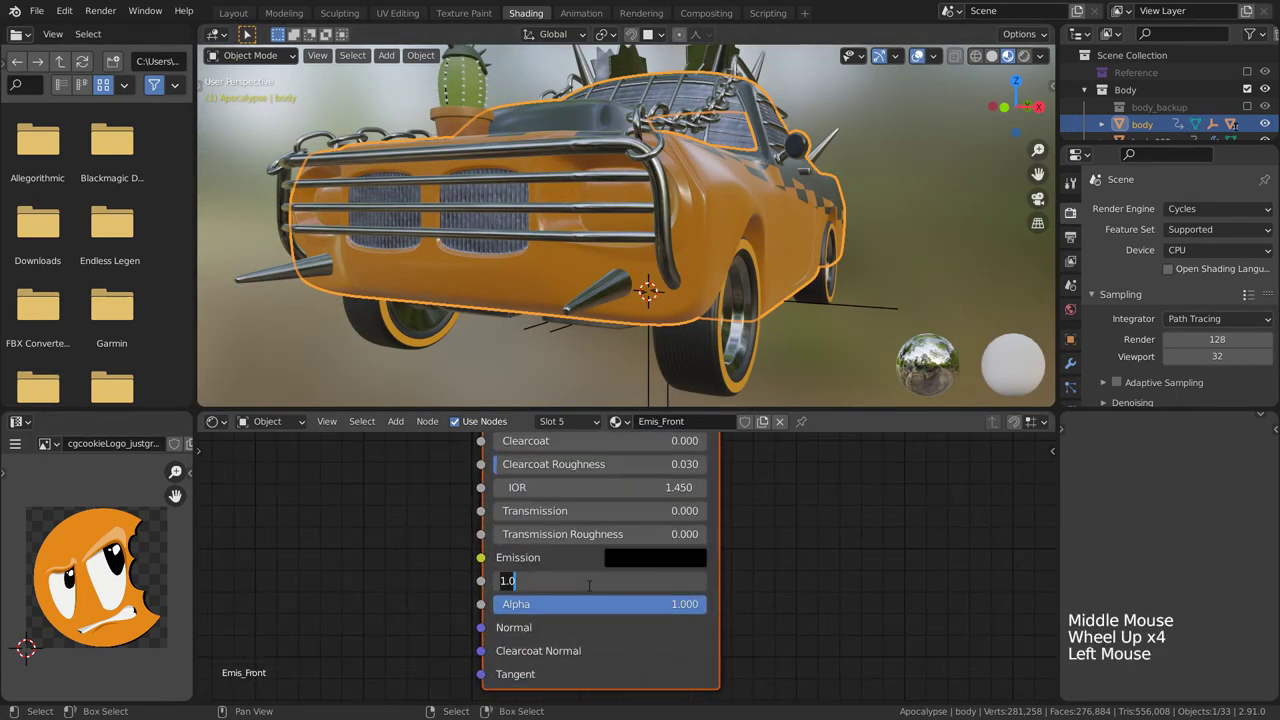
type("8")
key("Return")
left_click(628, 559)
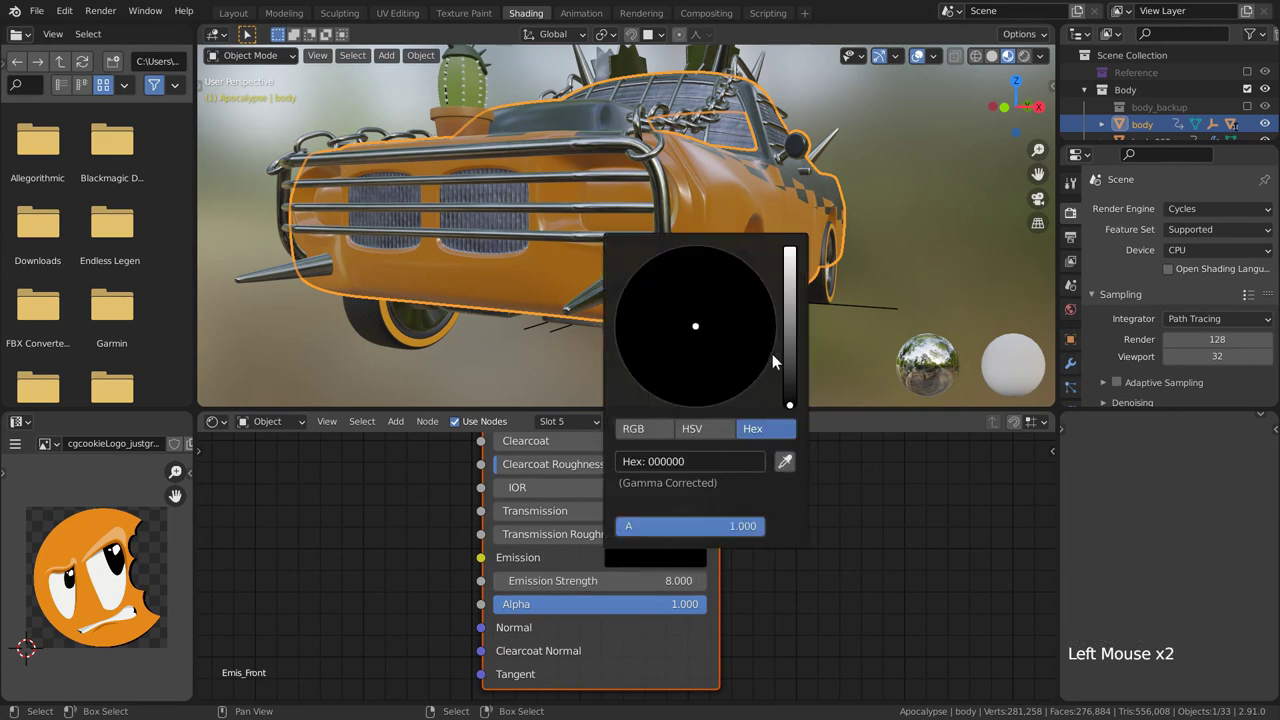
left_click_drag(788, 362, 790, 271)
left_click_drag(694, 330, 659, 356)
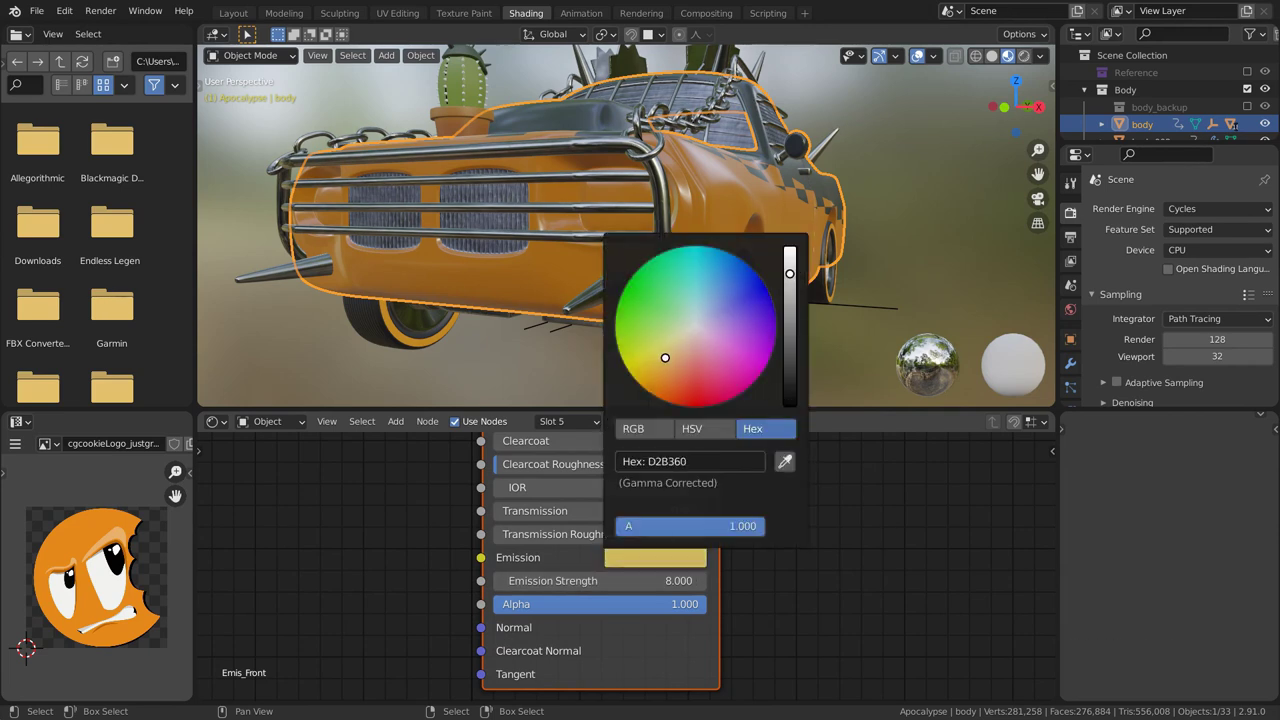
Step: In Edit Mode, select the edge loops around both headlights
key("Tab")
scroll(450, 200, "up", 2)
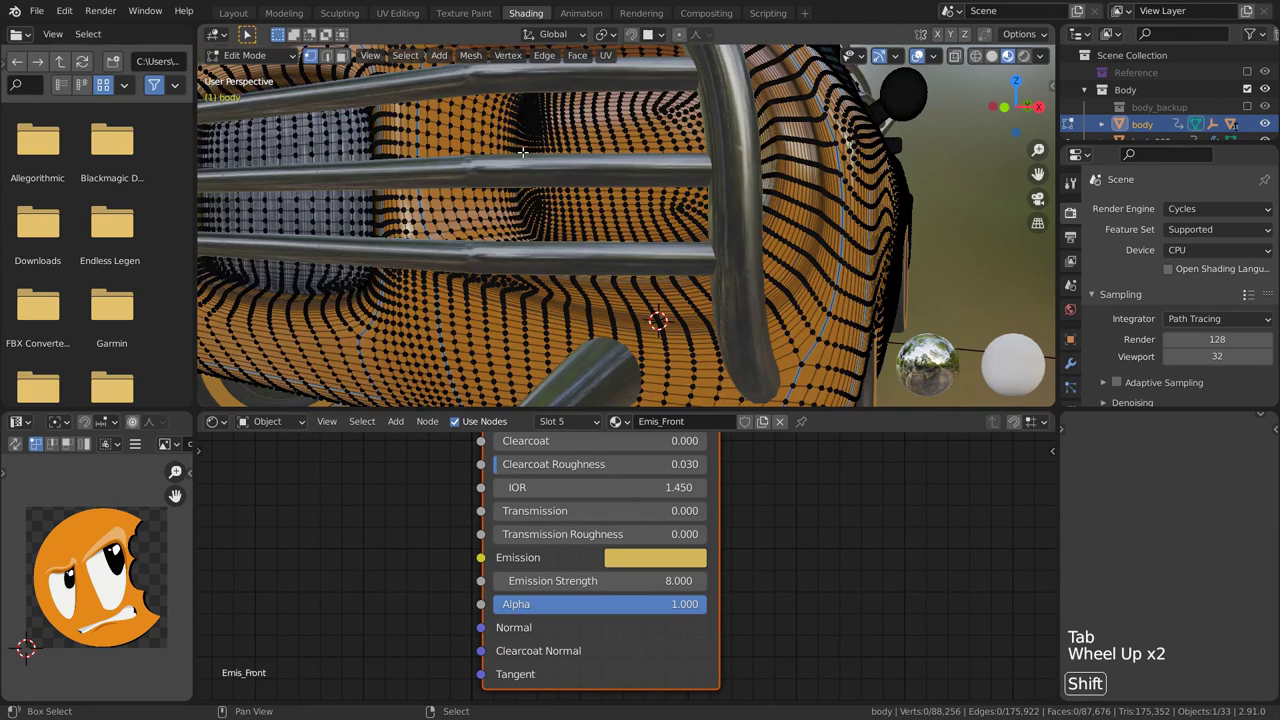
middle_click_drag(446, 199, 657, 284, "shift")
right_click(549, 219, "alt")
scroll(549, 219, "down", 2)
right_click(598, 246, "alt+shift")
Step: Select the loop inner-region faces and assign Emis_Front to the headlights
left_click(406, 56)
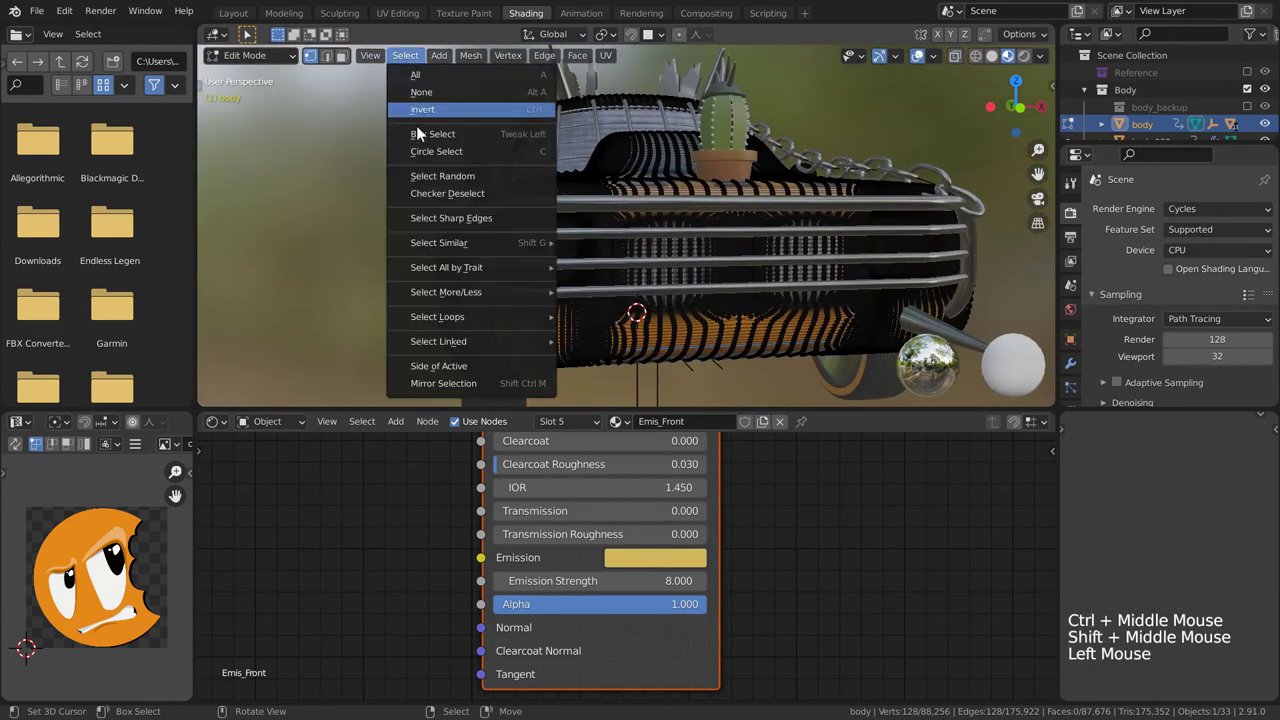
mouse_move(460, 318)
left_click(621, 357)
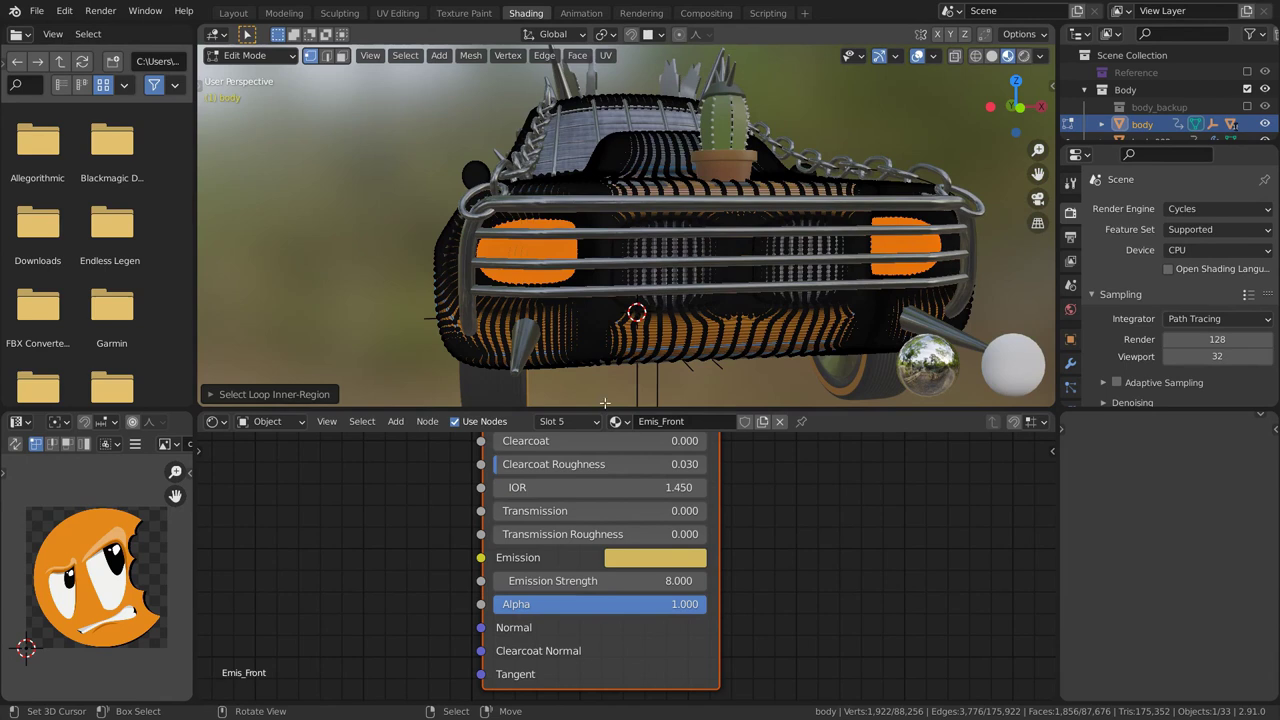
left_click(570, 421)
left_click(517, 562)
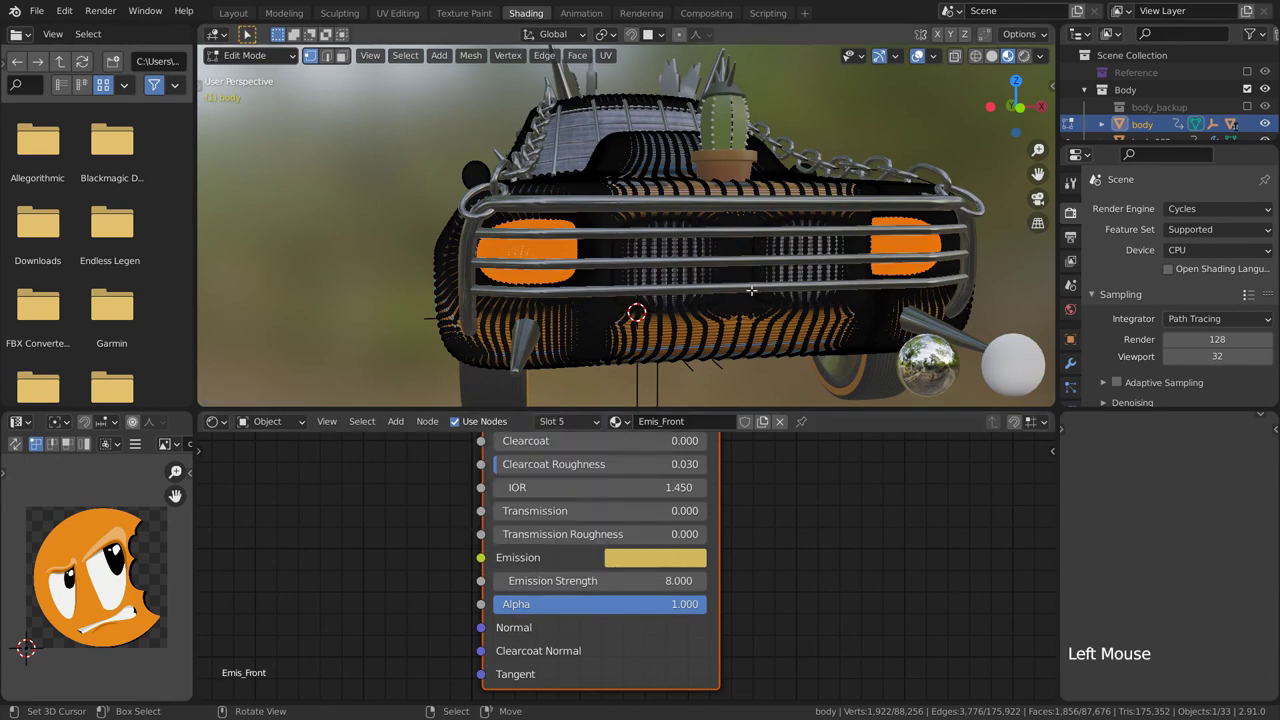
key("Tab")
Step: Orbit to the car's rear and select the faces inside the tail light loops
middle_click_drag(830, 308, 830, 308)
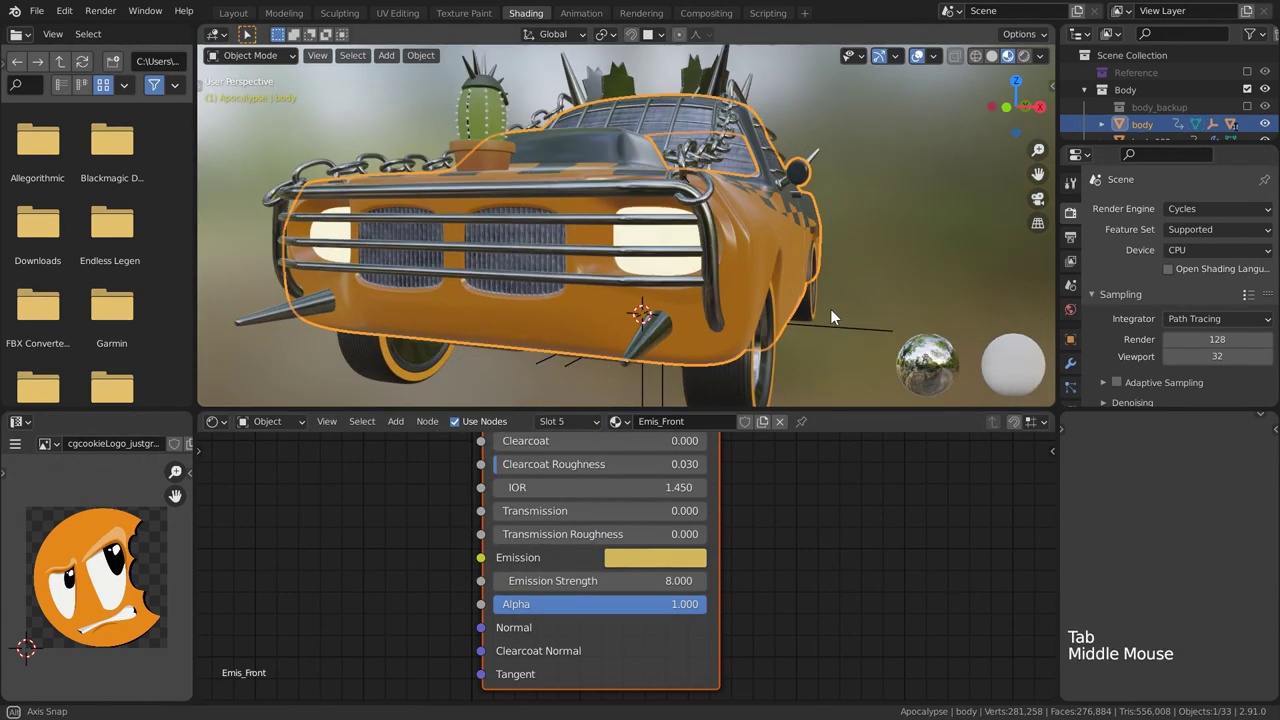
middle_click_drag(973, 273, 706, 277)
middle_click_drag(706, 277, 708, 288, "shift")
left_click(405, 55)
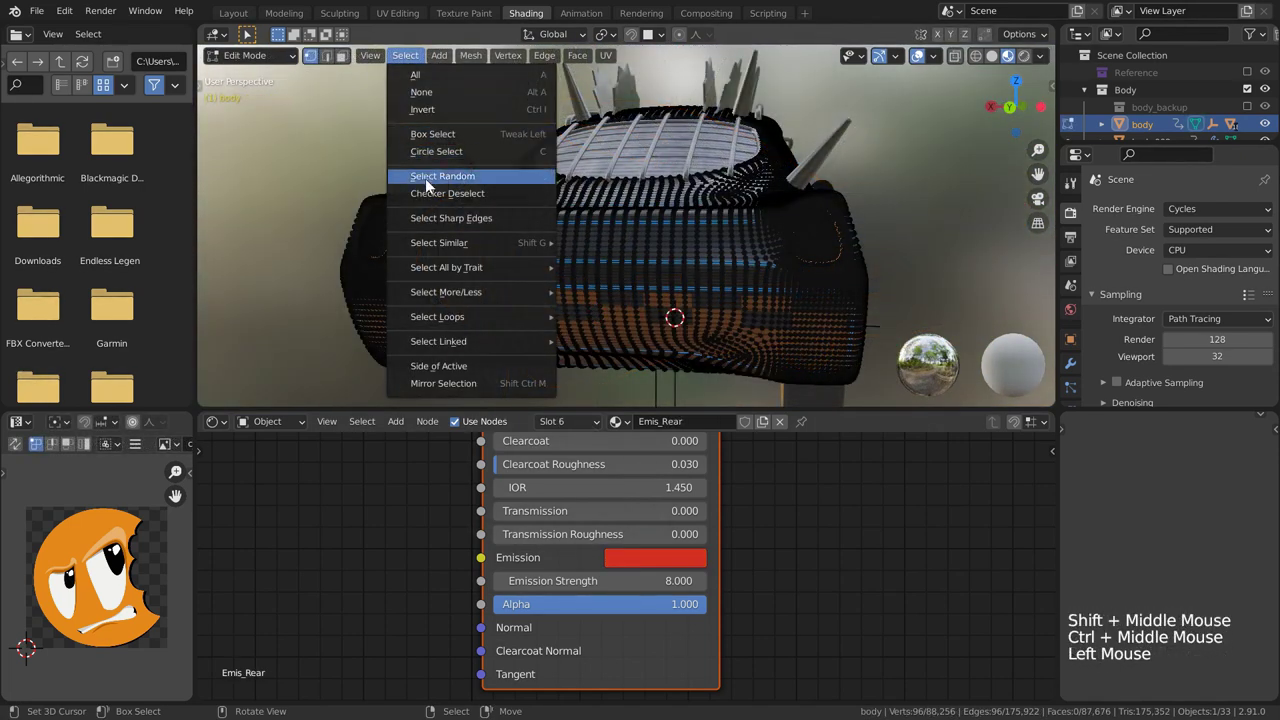
mouse_move(520, 316)
left_click(631, 357)
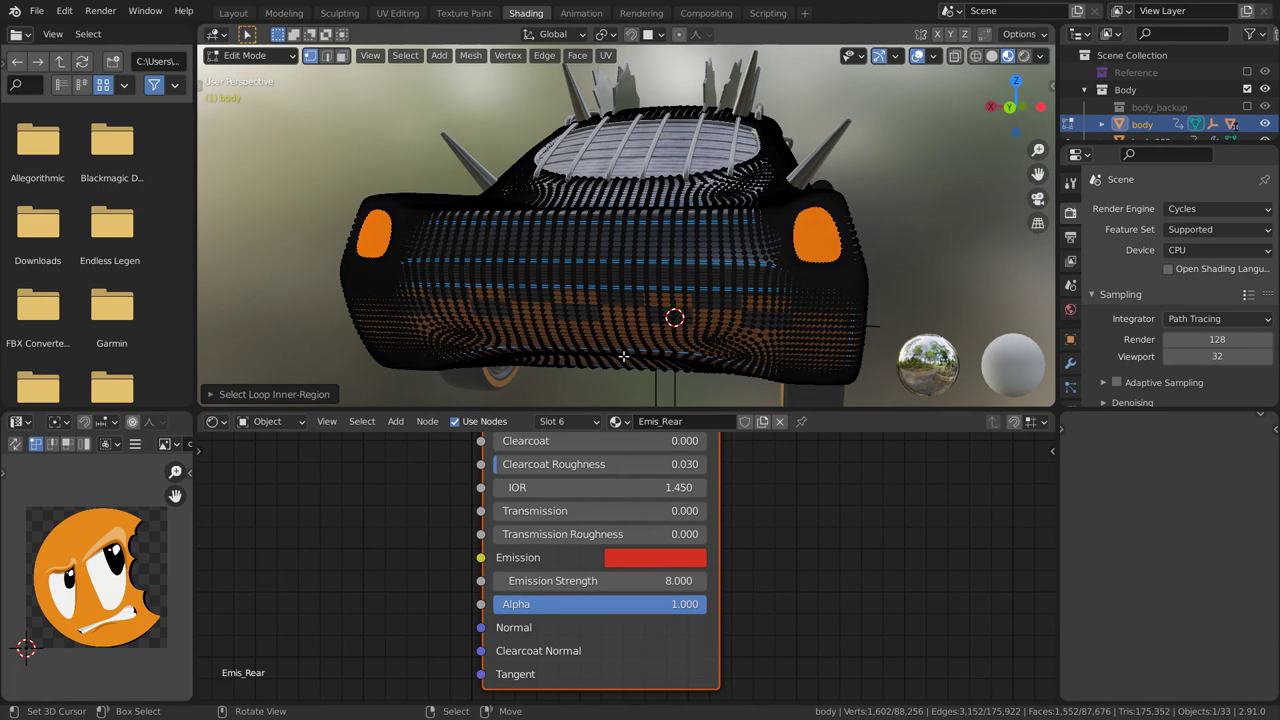
Step: Assign Emis_Rear to the tail light faces, leave Edit Mode and deselect everything
left_click(563, 421)
left_click(498, 560)
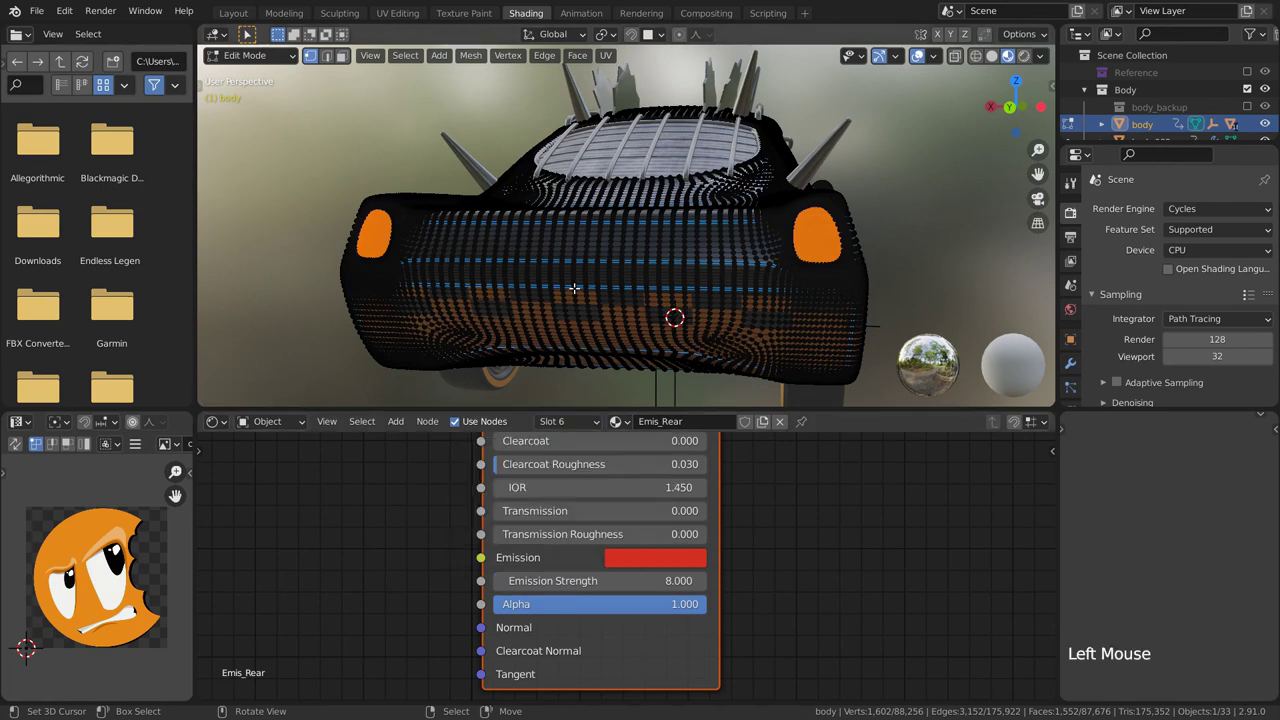
key("Tab")
middle_click_drag(421, 372, 805, 216, "ctrl")
key("alt+a")
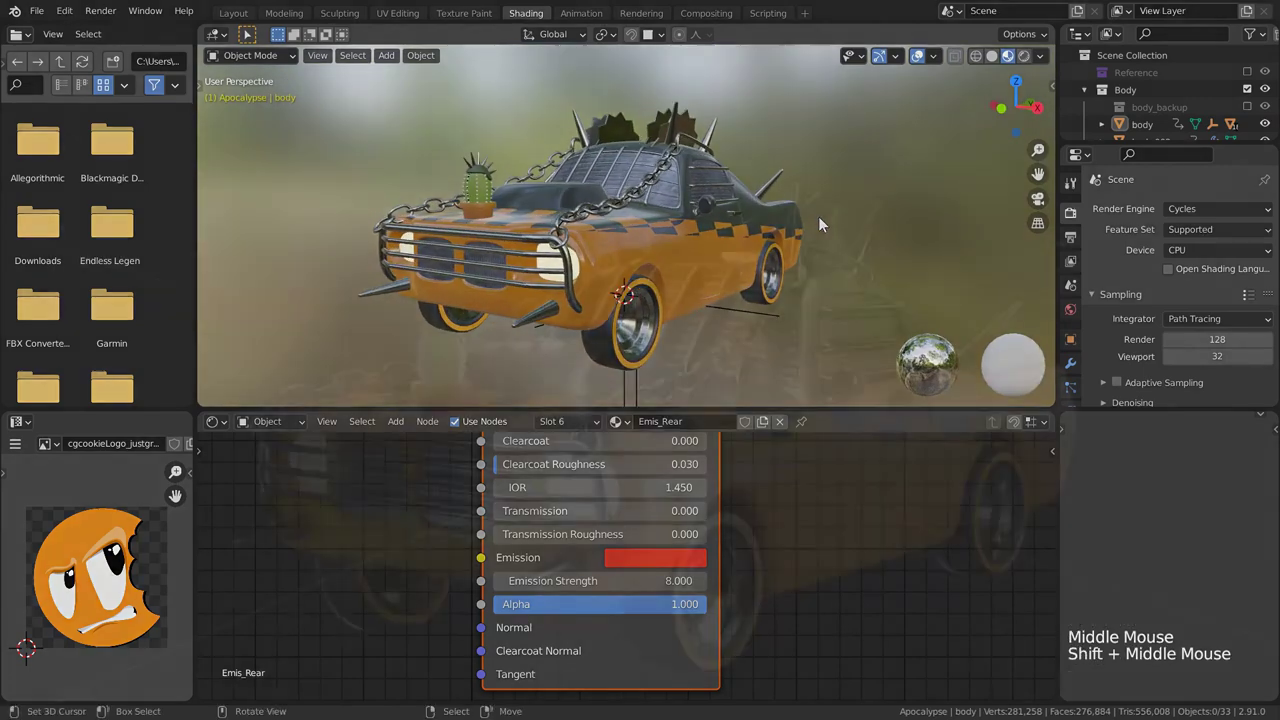